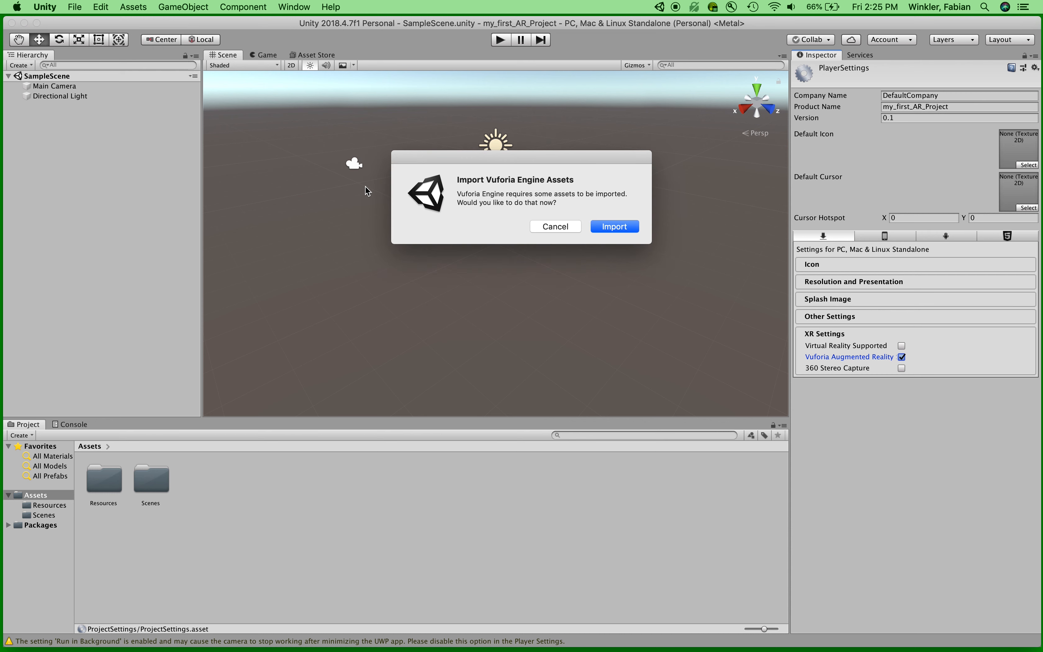
# Import the Vuforia Engine assets into the project.
pyautogui.click(609, 226)
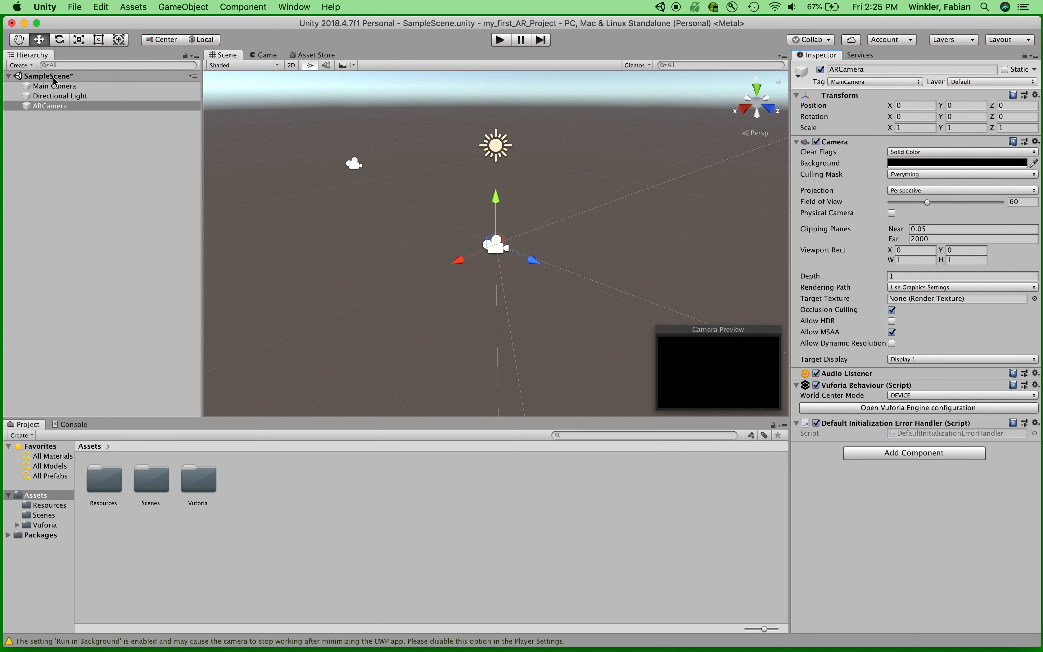
# Delete the default Main Camera from the scene, keeping the ARCamera.
pyautogui.click(50, 106)
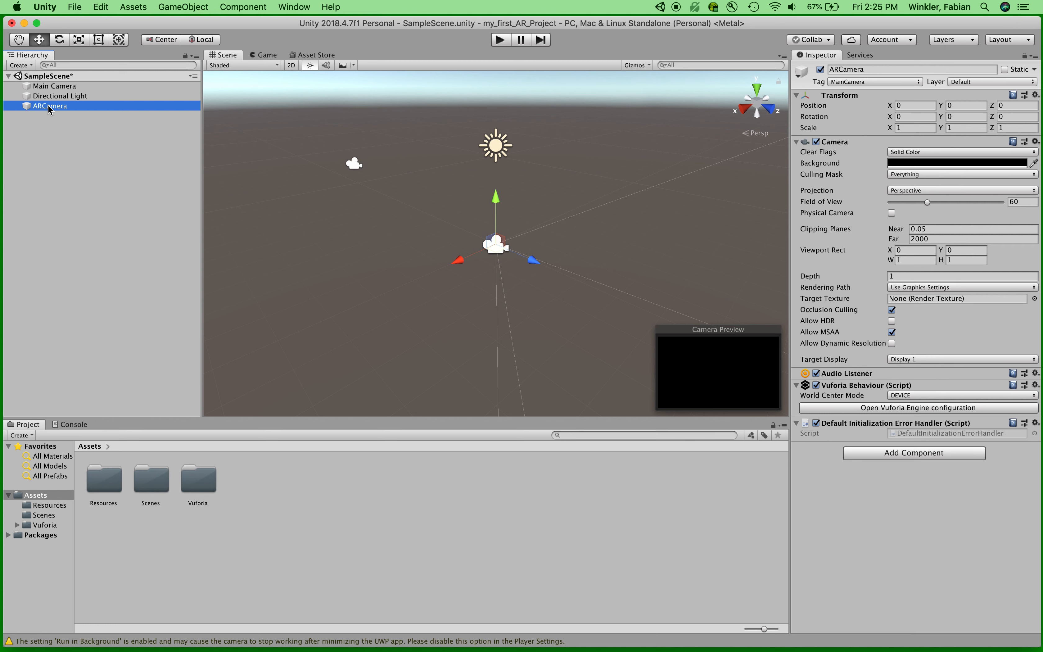
pyautogui.click(55, 88)
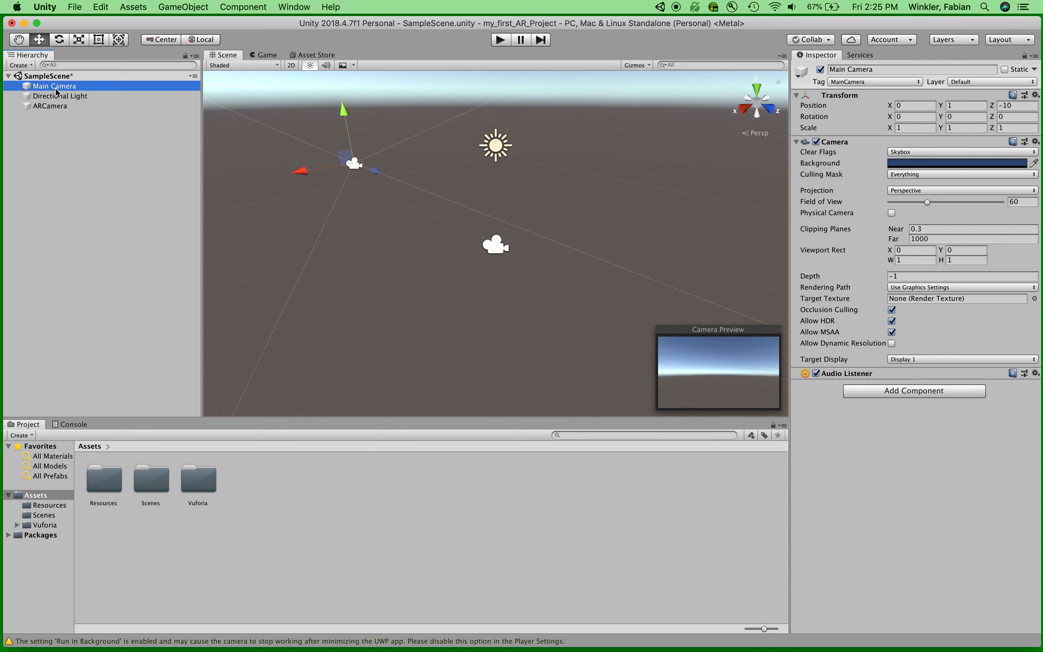
pyautogui.rightClick(56, 92)
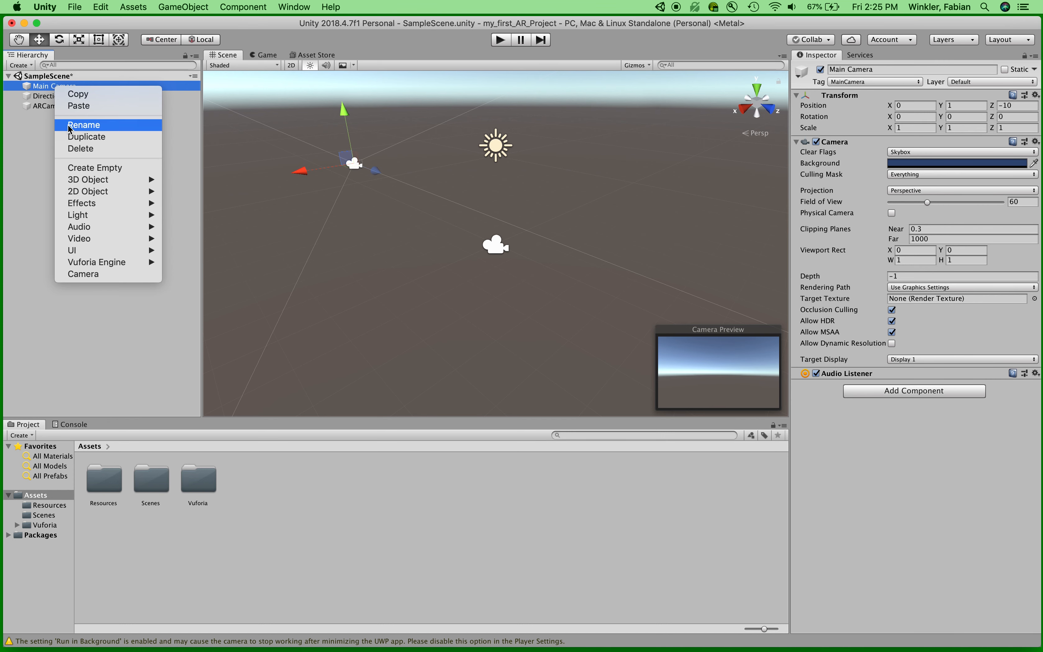
pyautogui.click(71, 148)
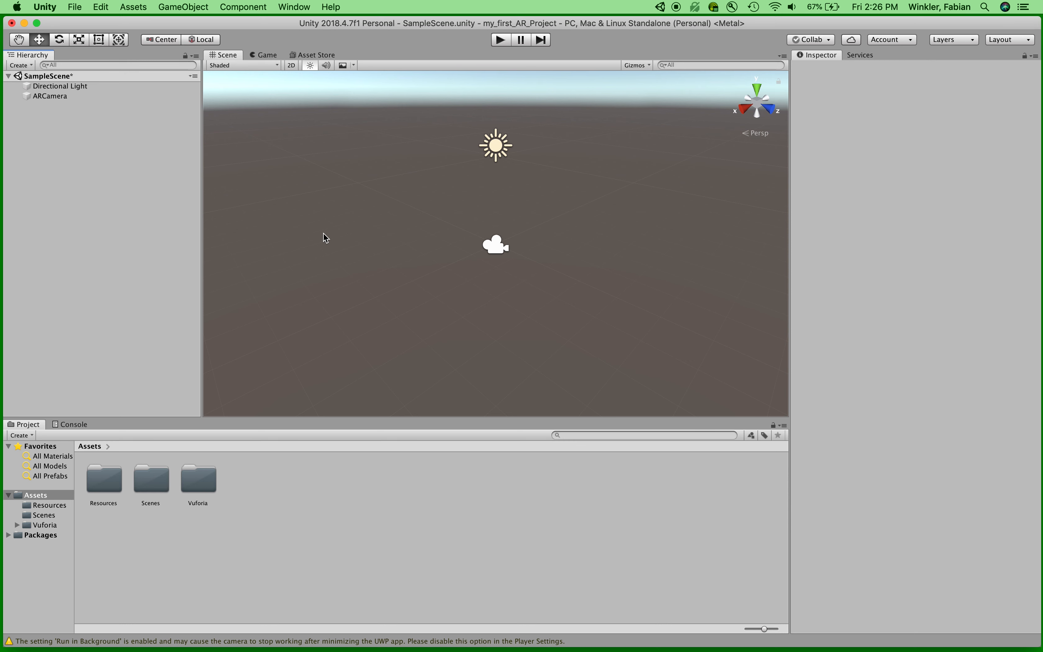
# Open the Vuforia Engine configuration from the ARCamera's Vuforia Behaviour component.
pyautogui.click(91, 96)
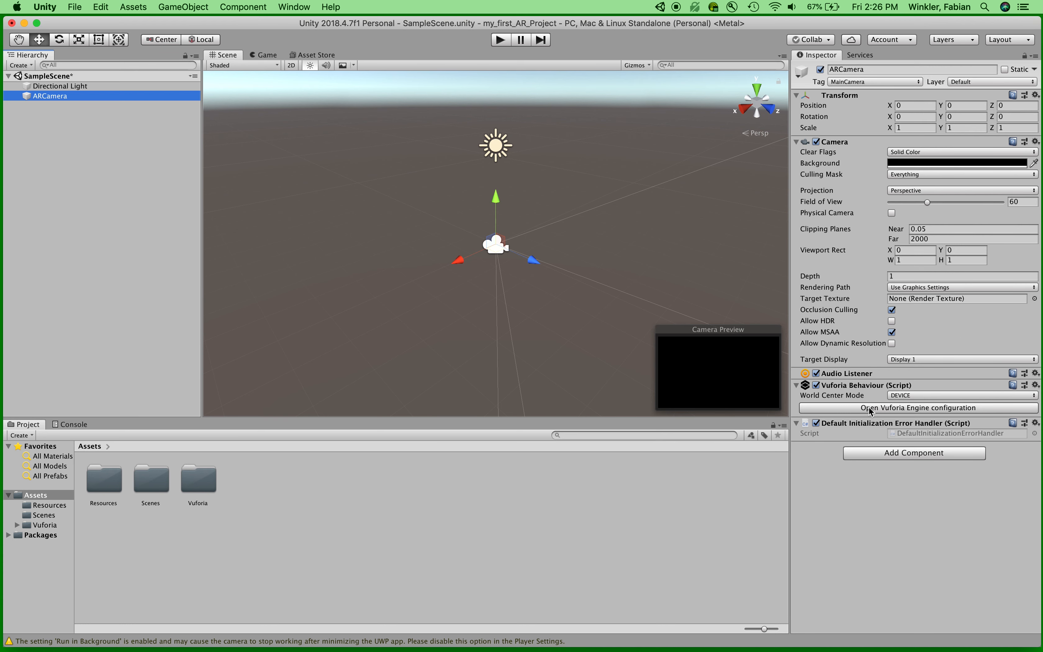
pyautogui.click(926, 409)
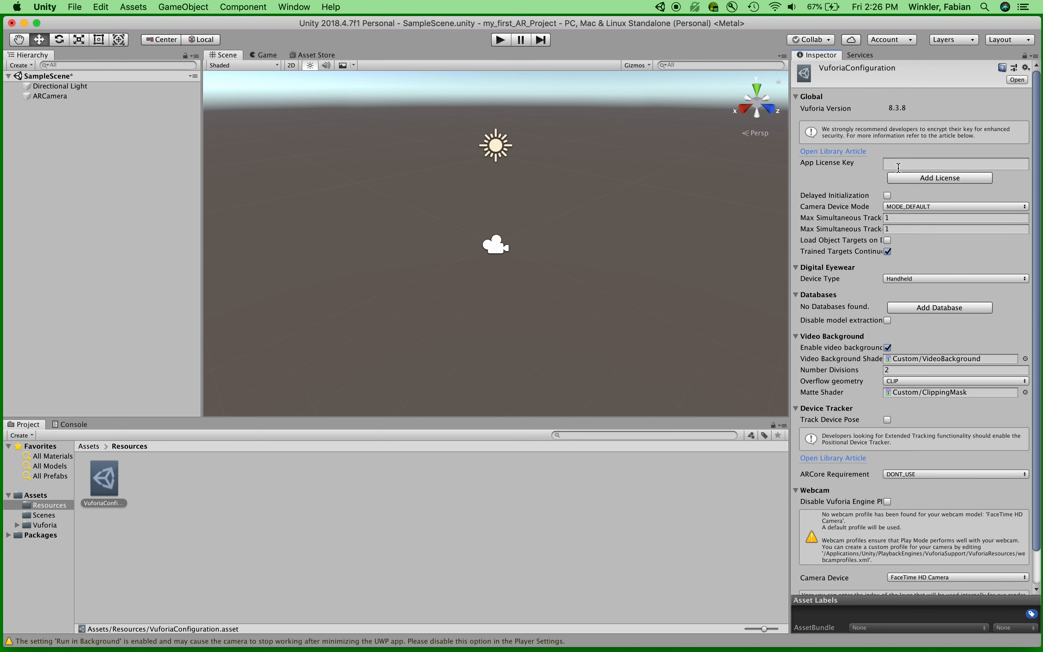
# Switch to Firefox and copy the my_first_AR_project license key from the Vuforia portal's License Manager.
pyautogui.click(221, 610)
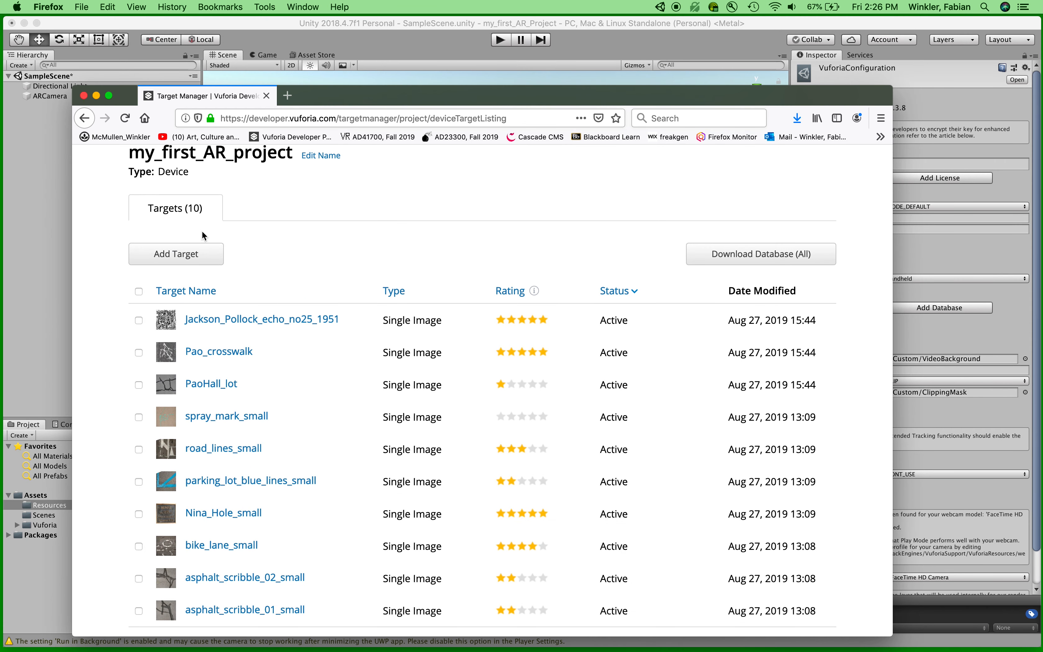
pyautogui.scroll(3, 205, 236)
pyautogui.click(174, 208)
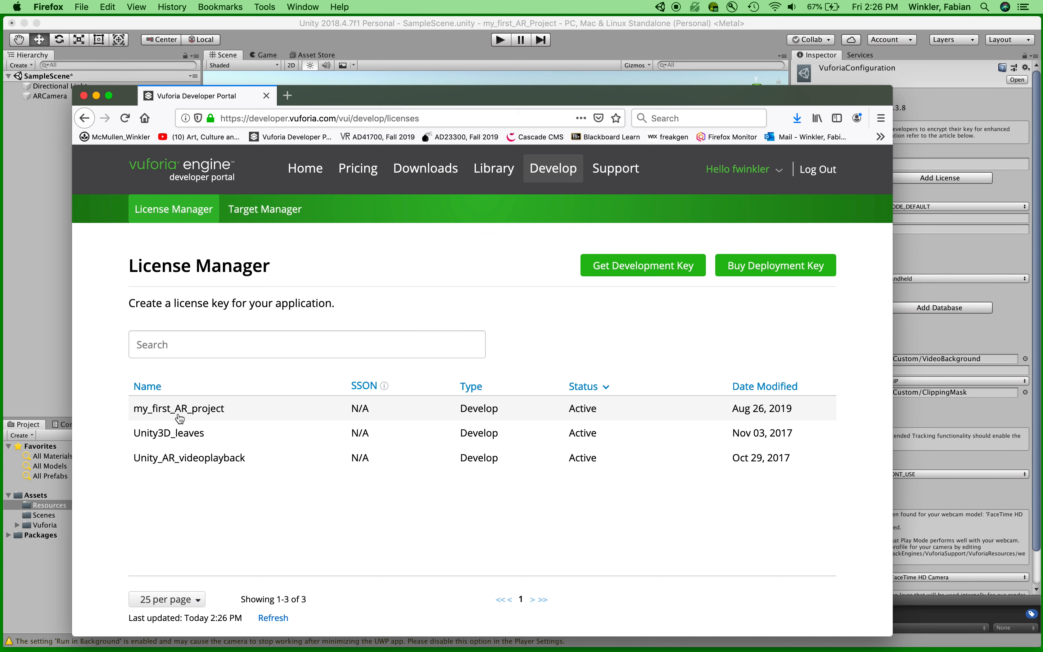
pyautogui.click(195, 415)
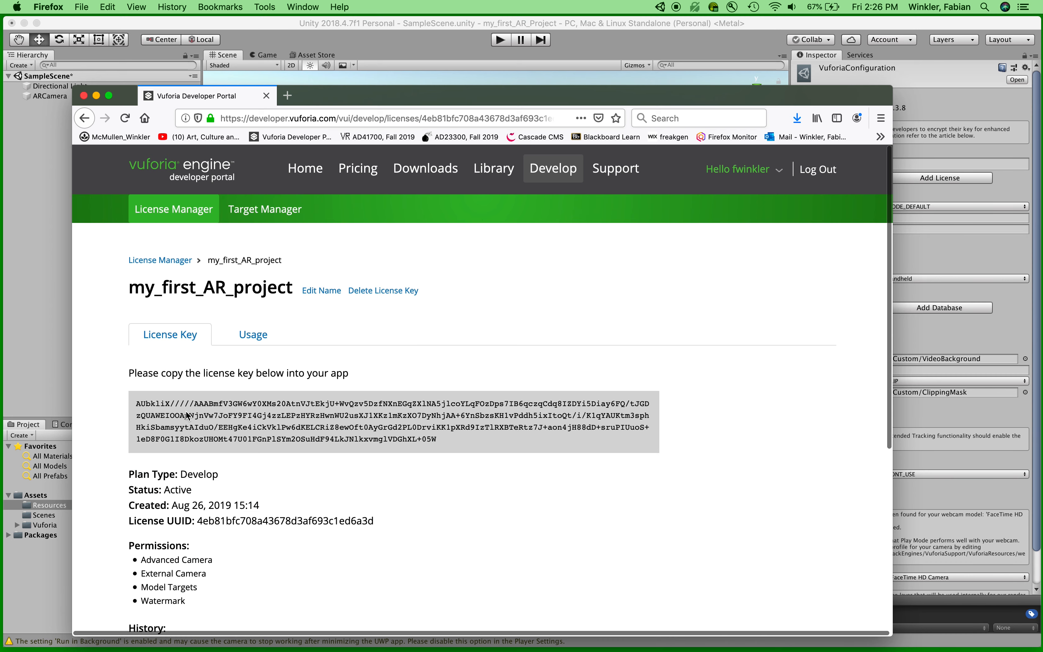
pyautogui.click(386, 421)
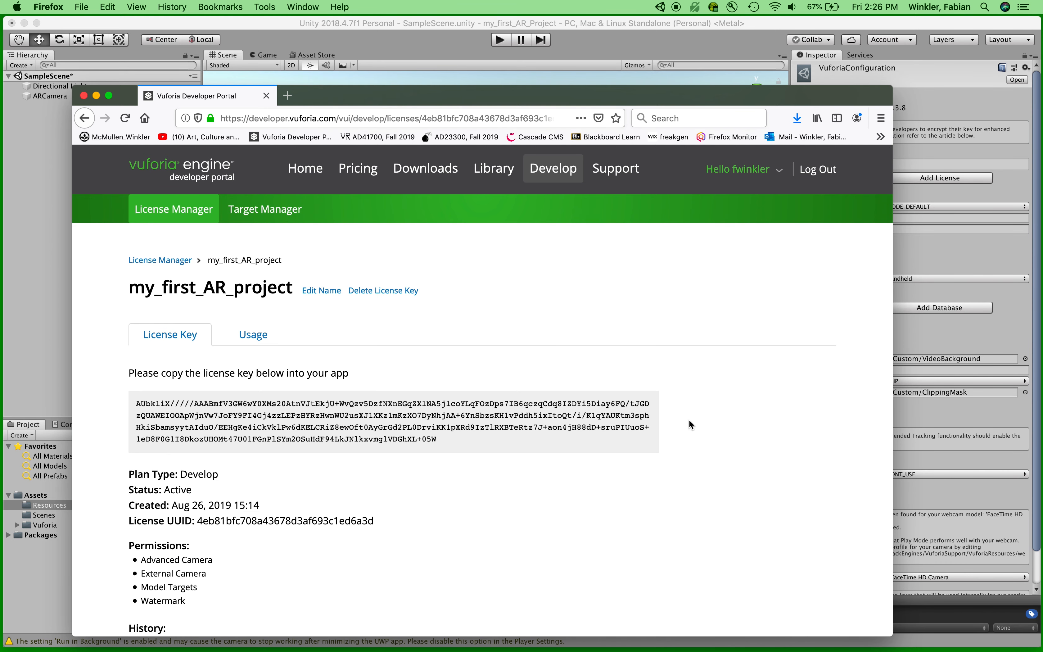
# Return to Unity and paste the license key into the Vuforia configuration's App License Key field.
pyautogui.click(971, 258)
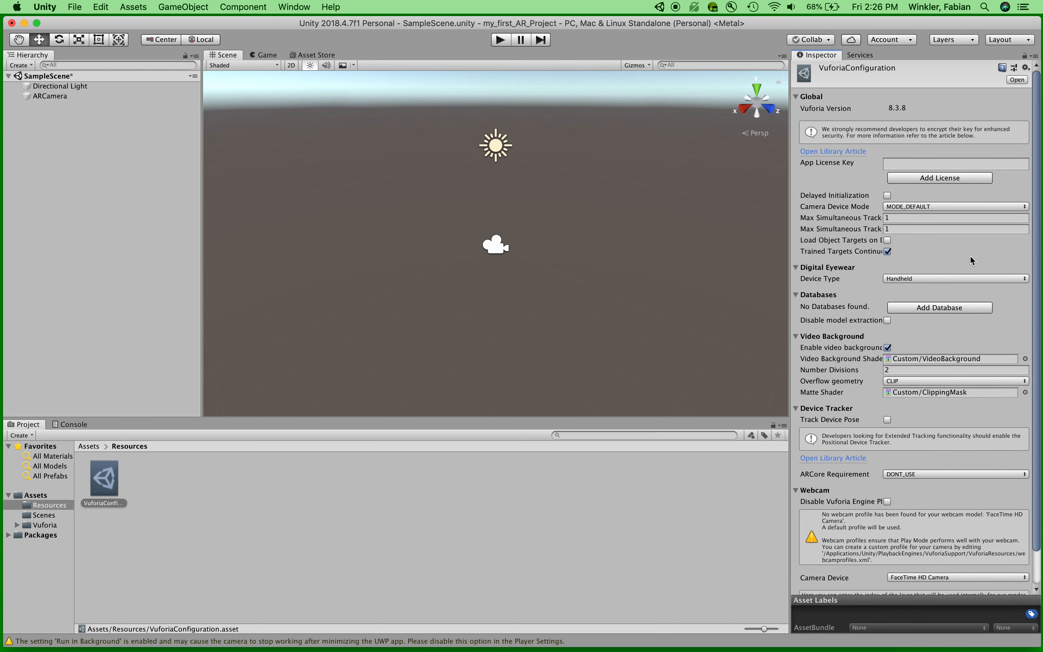
pyautogui.click(906, 162)
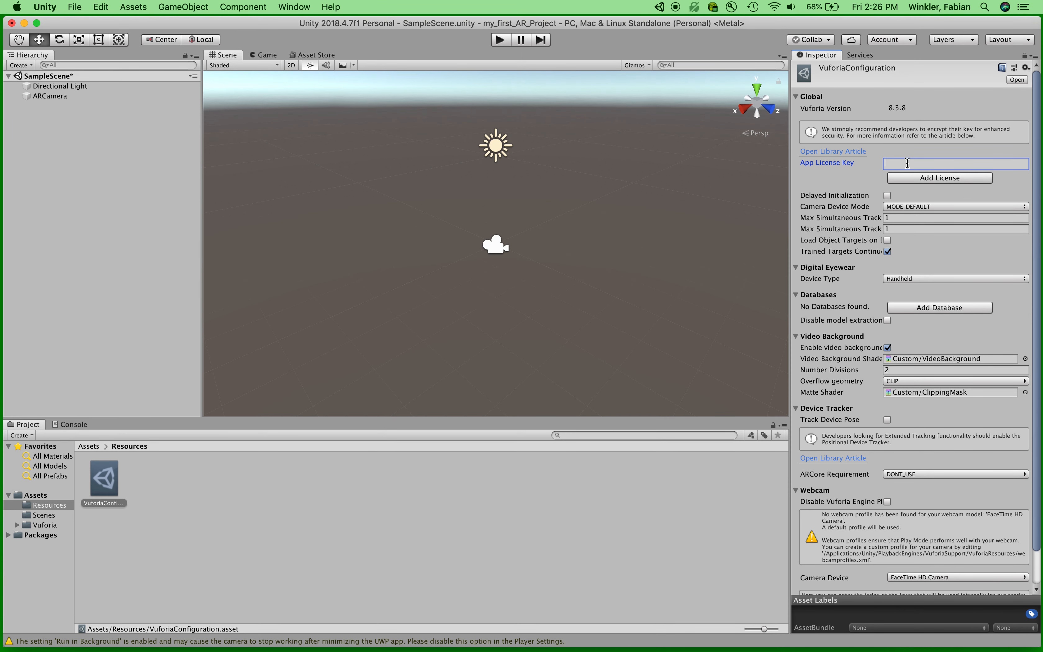
pyautogui.press('super+v')
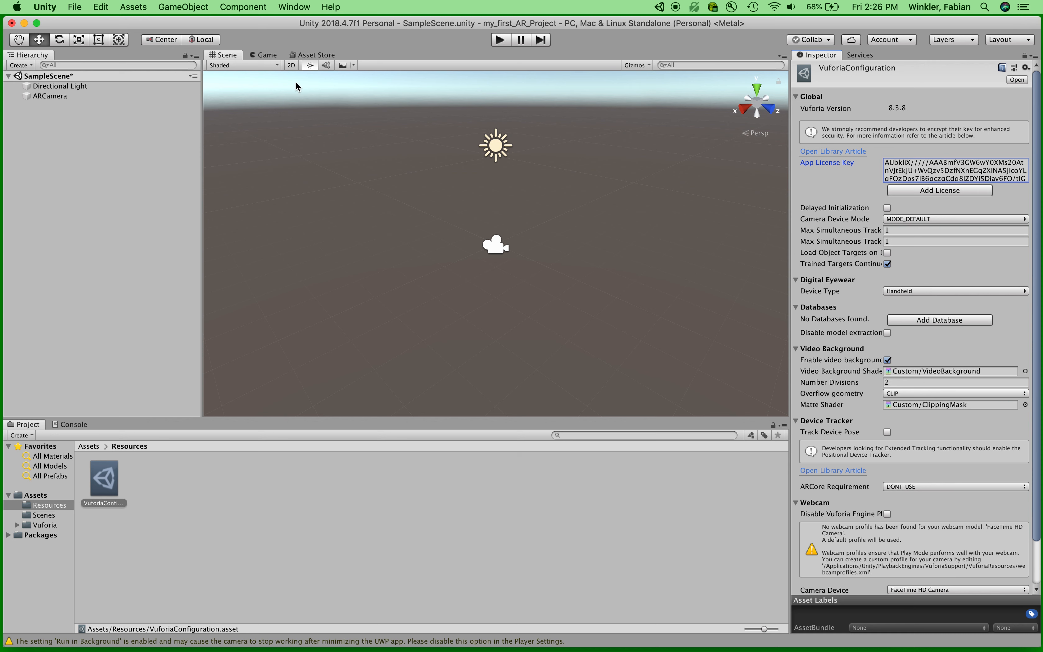
pyautogui.click(127, 176)
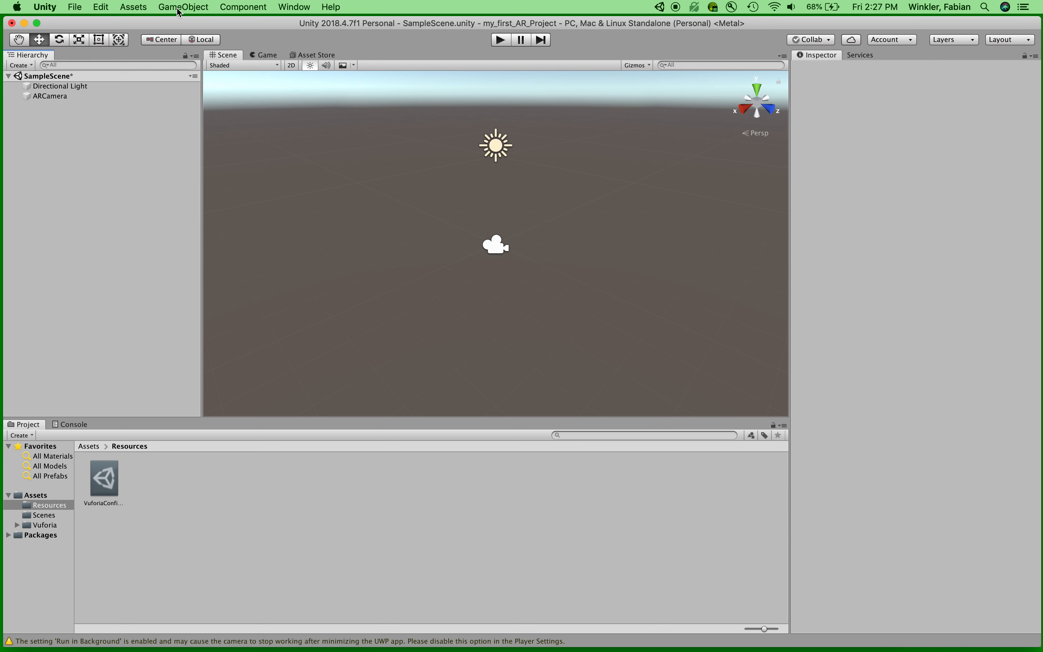
# Import the custom package my_first_AR_project.unitypackage from the my_first_AR_project folder with all its contents.
pyautogui.click(144, 10)
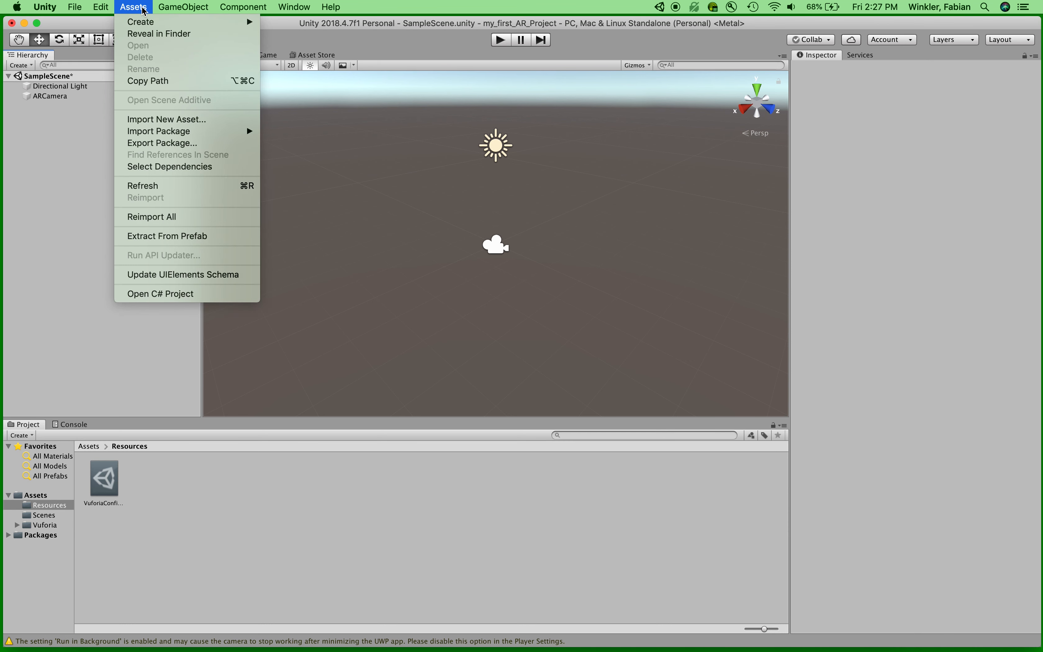
pyautogui.moveTo(154, 132)
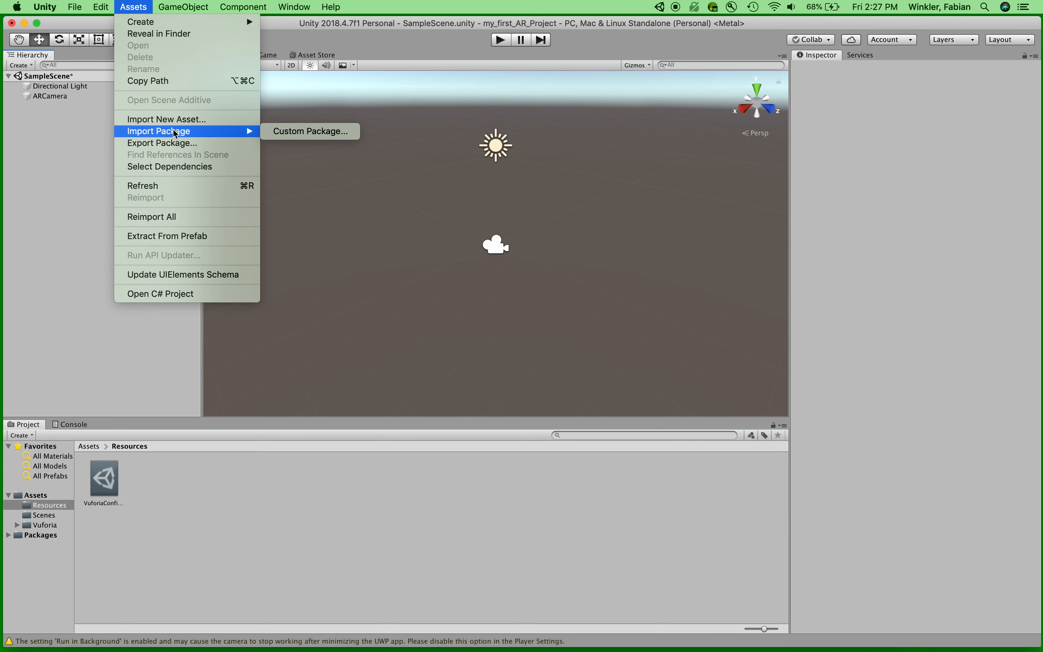
pyautogui.click(292, 131)
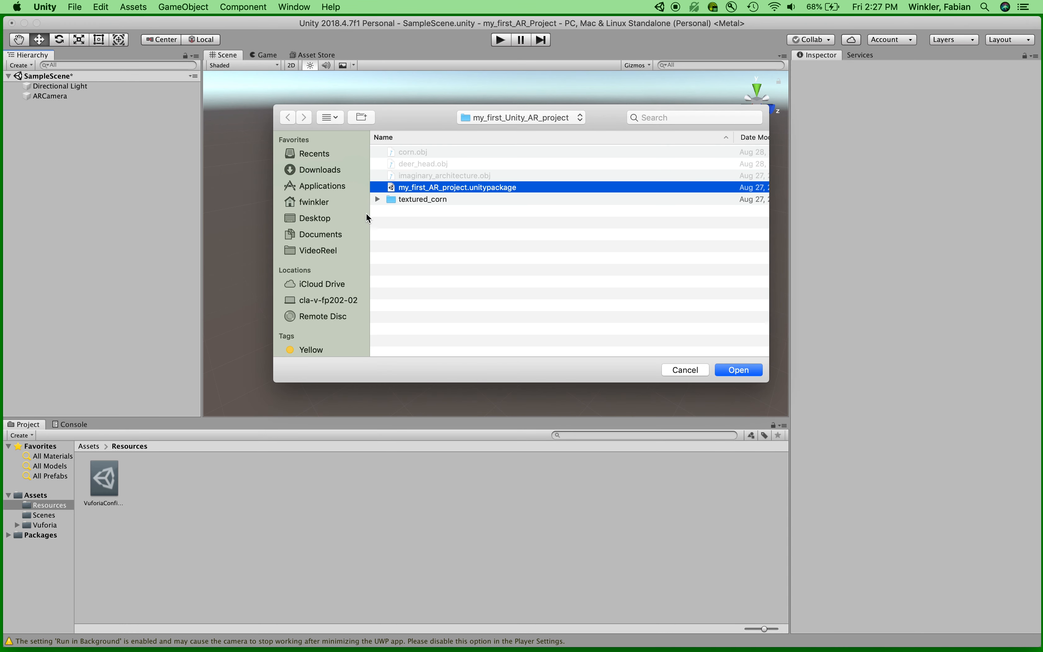
pyautogui.click(315, 220)
pyautogui.doubleClick(418, 152)
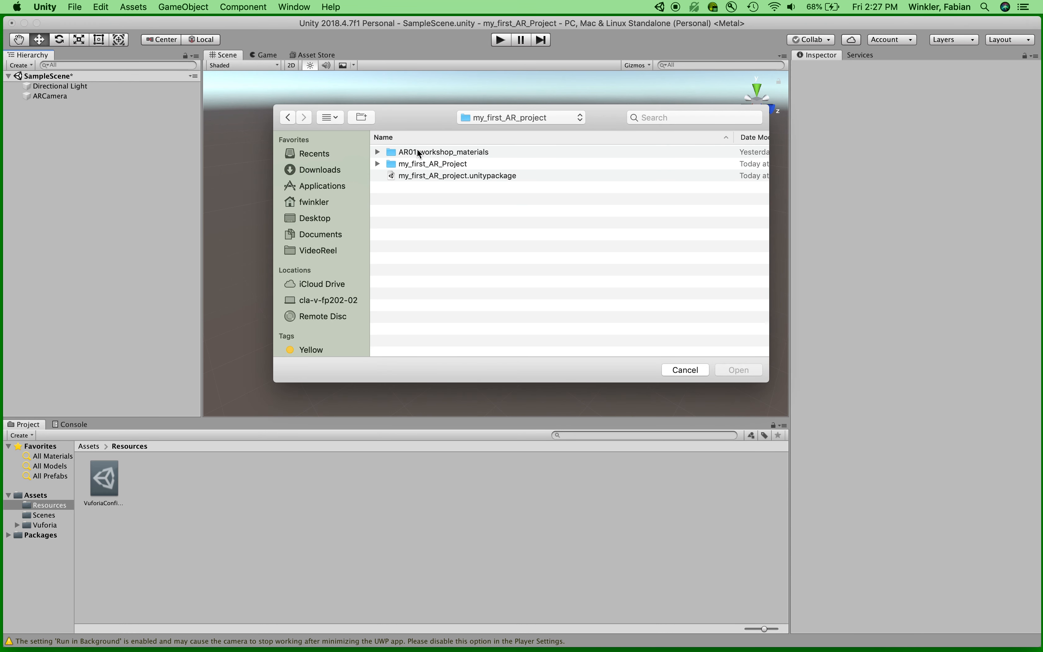
pyautogui.click(413, 176)
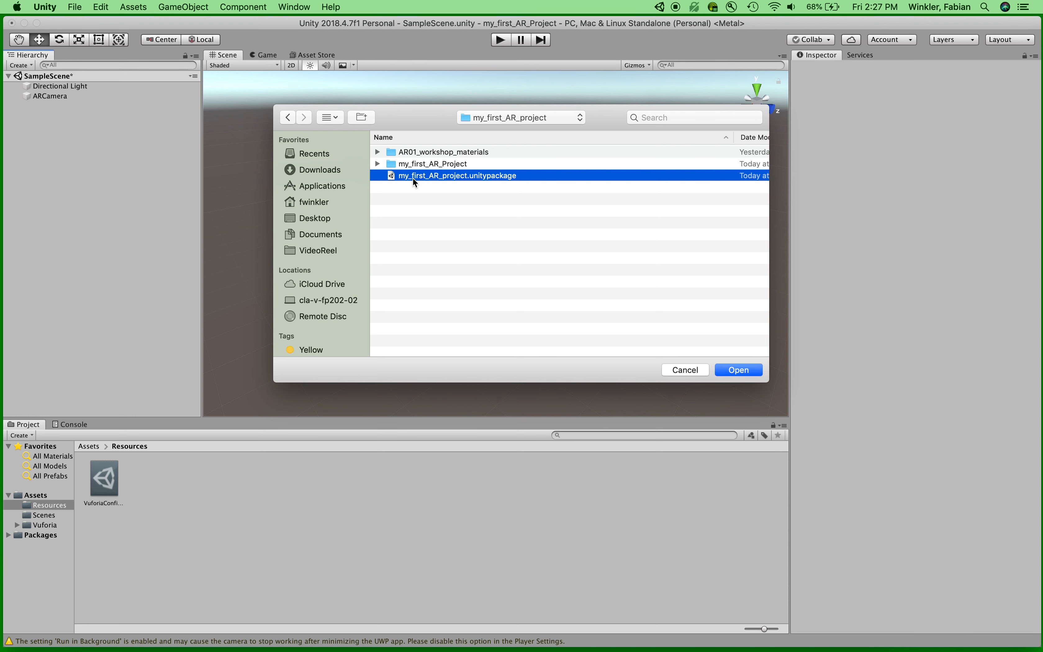
pyautogui.click(738, 370)
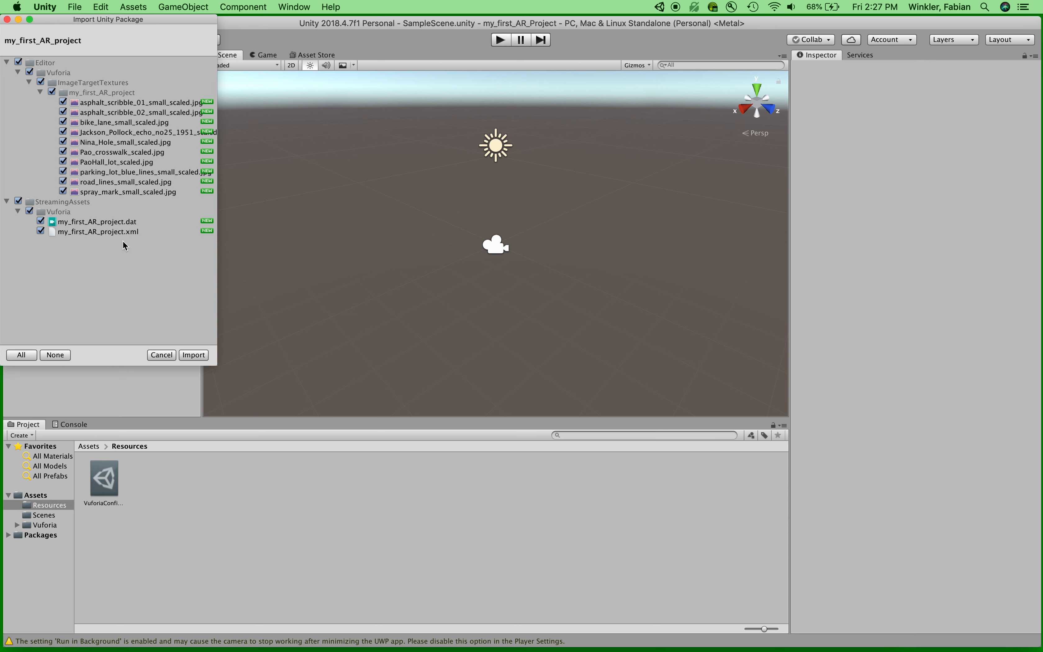
pyautogui.click(193, 355)
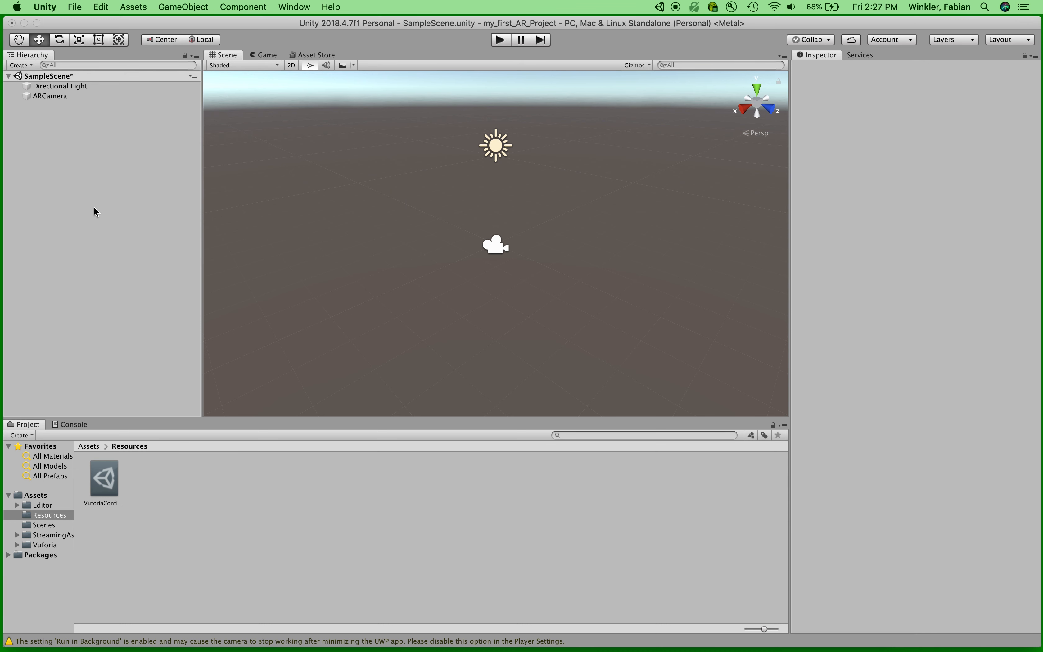
# Reopen the ARCamera's Vuforia Engine configuration to check its Databases section.
pyautogui.click(49, 96)
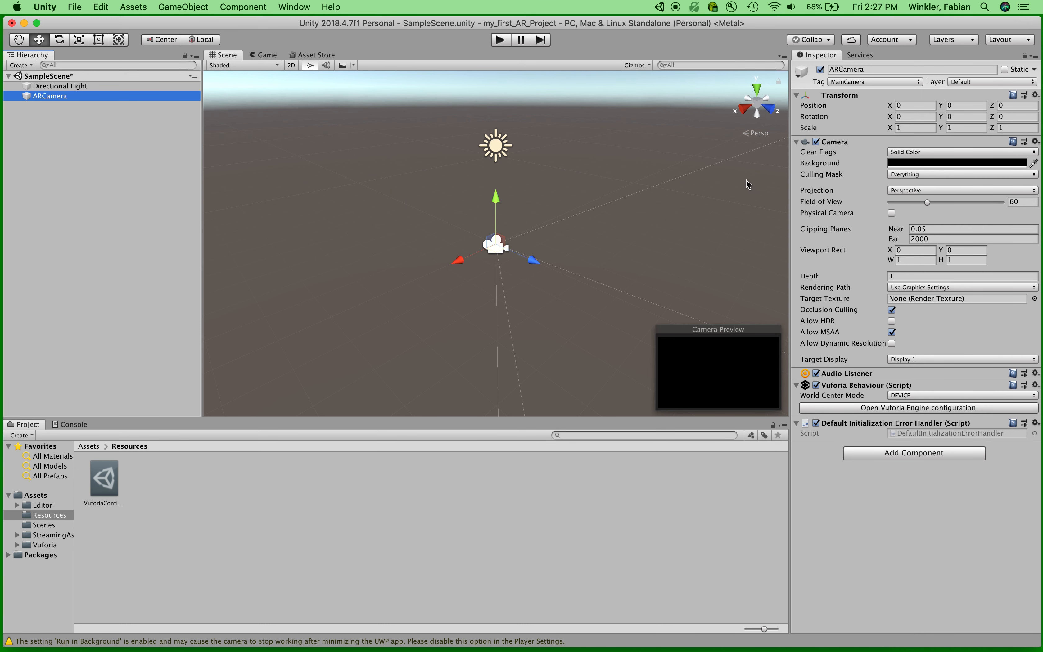
pyautogui.click(864, 408)
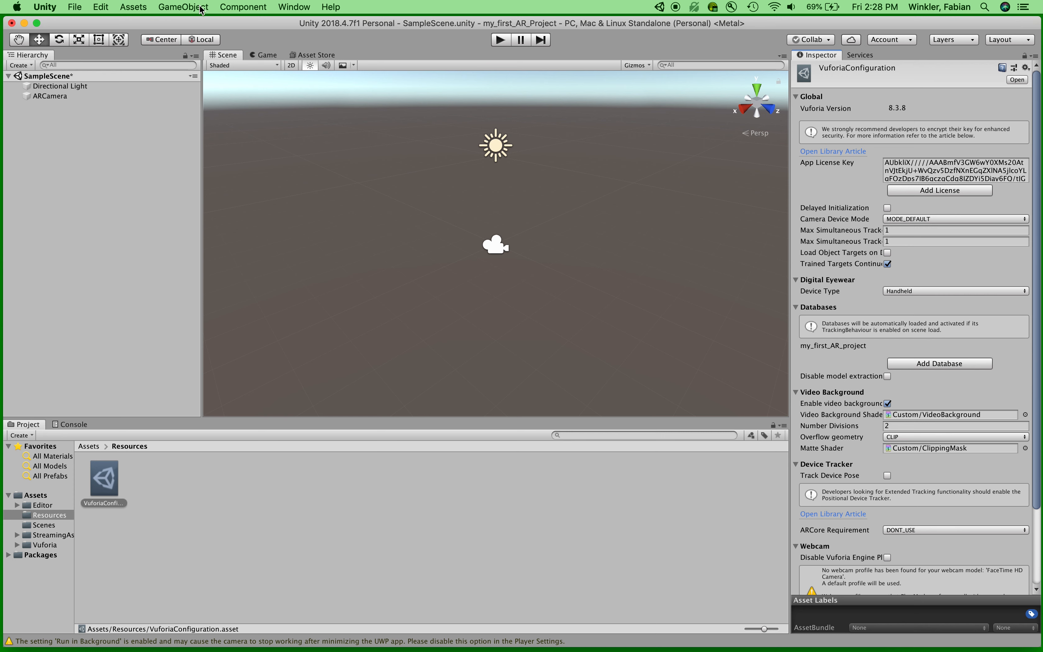
# Add a Vuforia Engine Image target to the scene from the my_first_AR_project database.
pyautogui.click(177, 5)
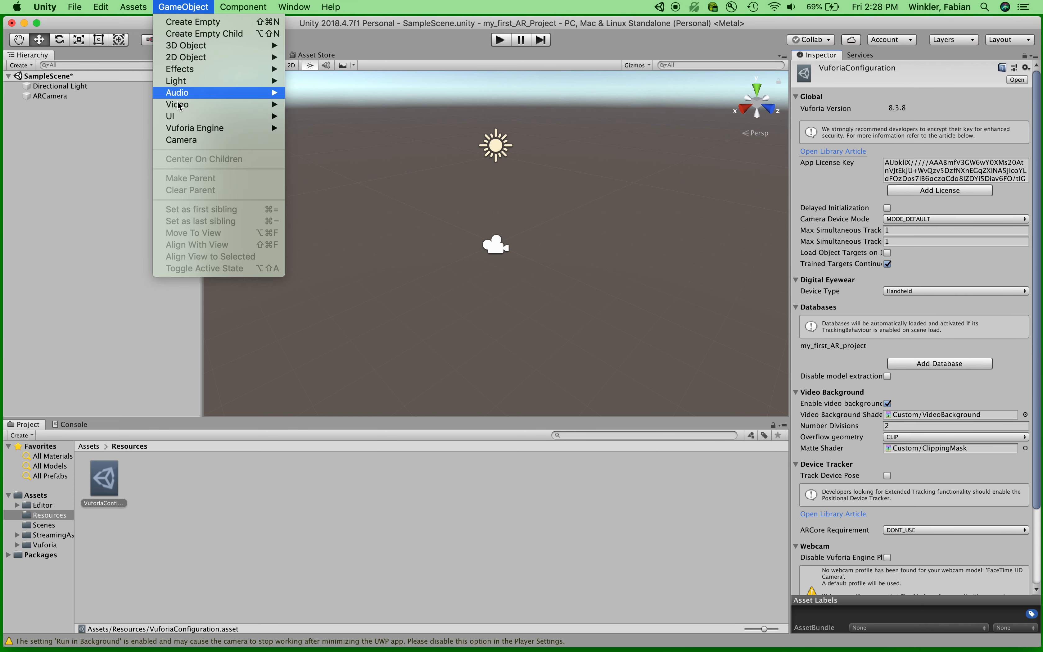
pyautogui.moveTo(181, 128)
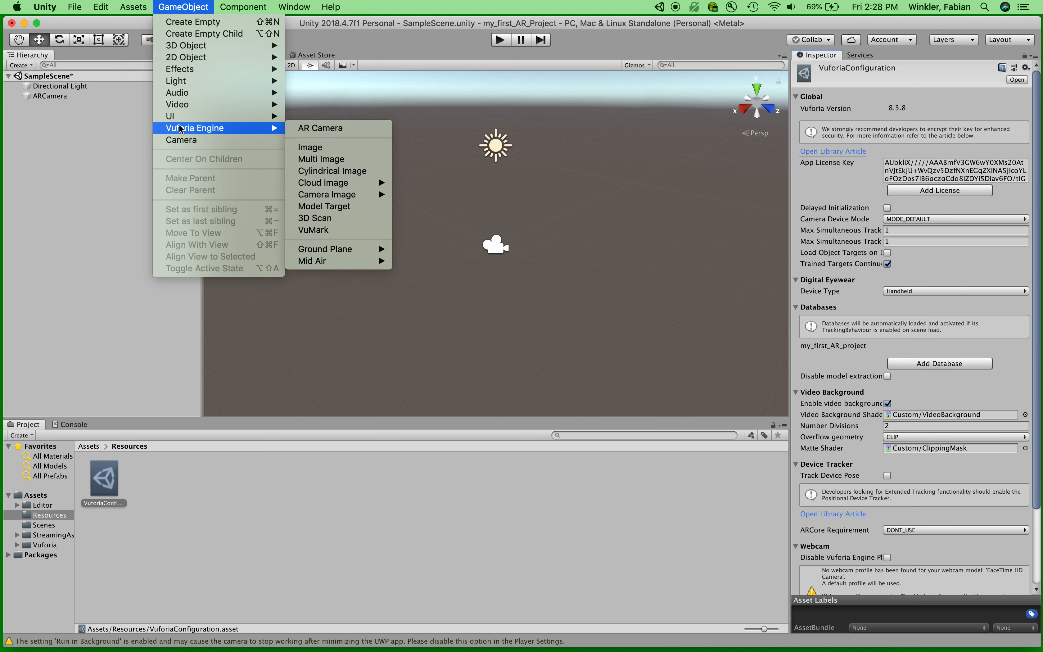
pyautogui.click(315, 152)
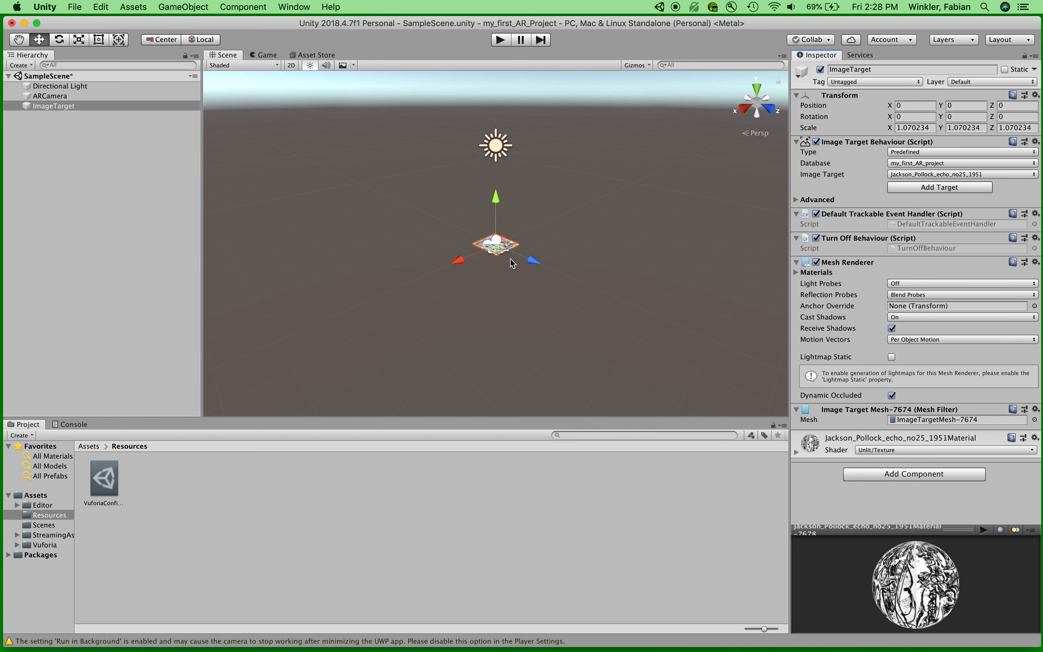
pyautogui.scroll(2, 511, 263)
pyautogui.scroll(3, 511, 263)
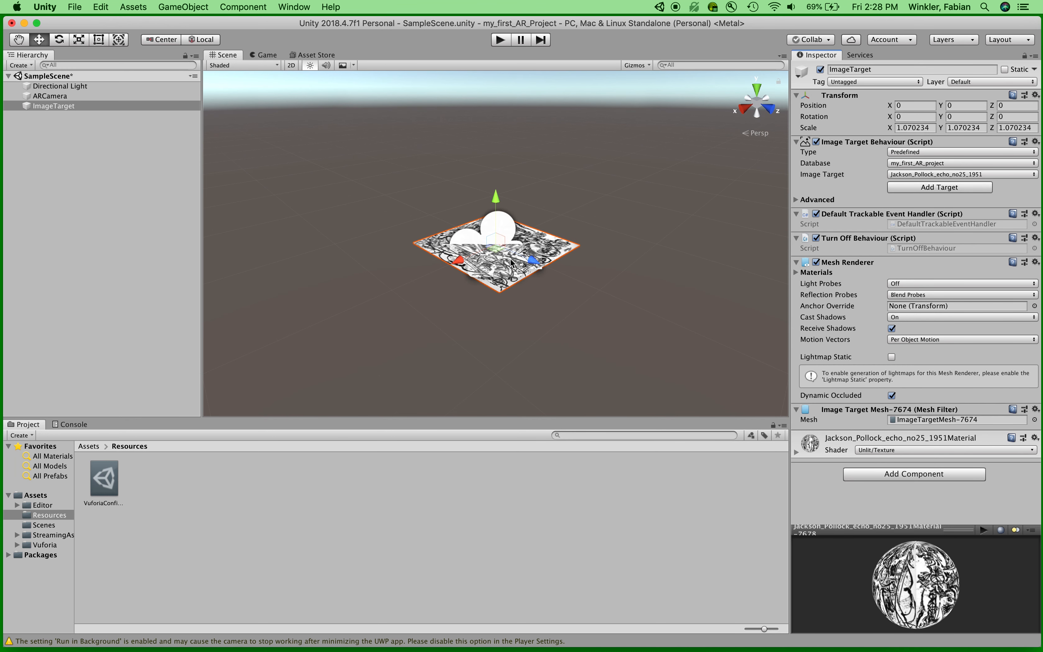
pyautogui.scroll(-3, 511, 263)
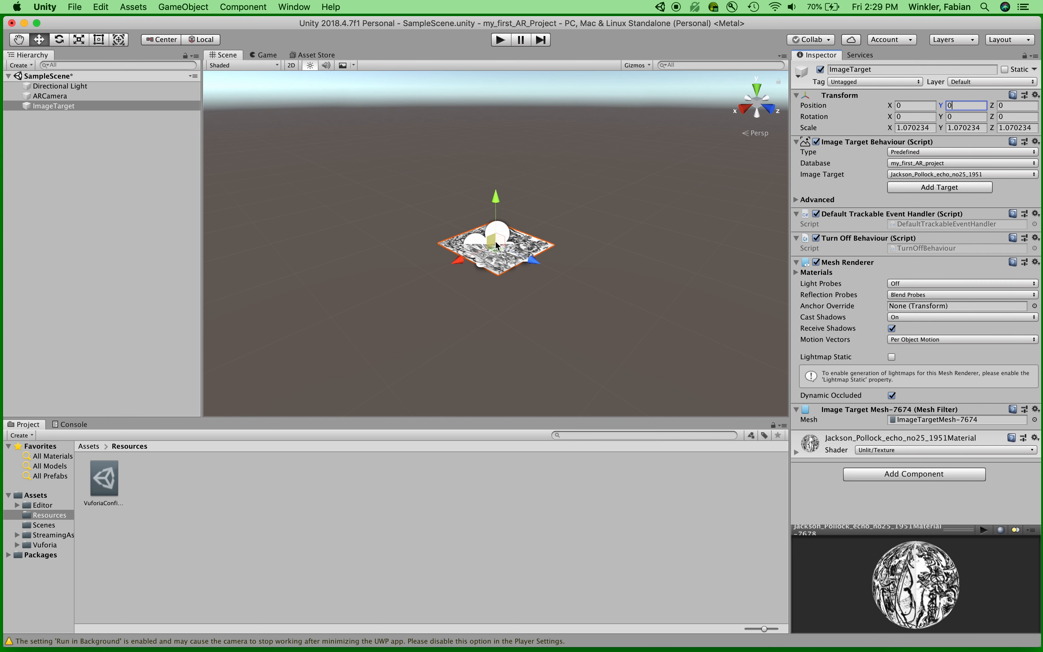
# Move the ARCamera above the image target to about X 0.09, Y 0.9, Z -0.09.
pyautogui.click(59, 96)
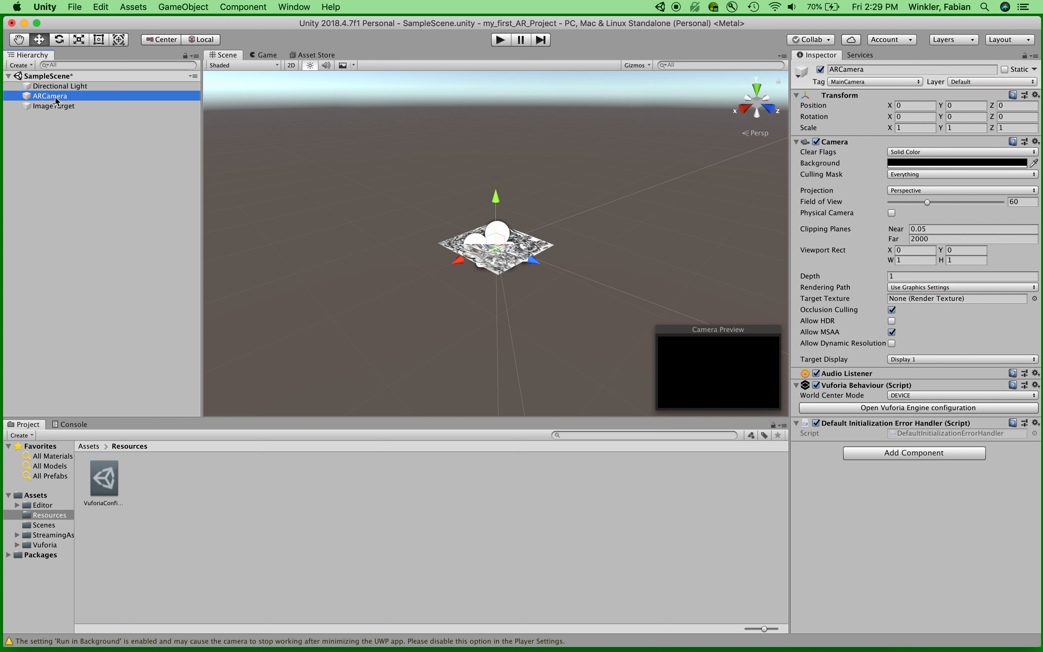
pyautogui.moveTo(494, 198); pyautogui.dragTo(492, 134)
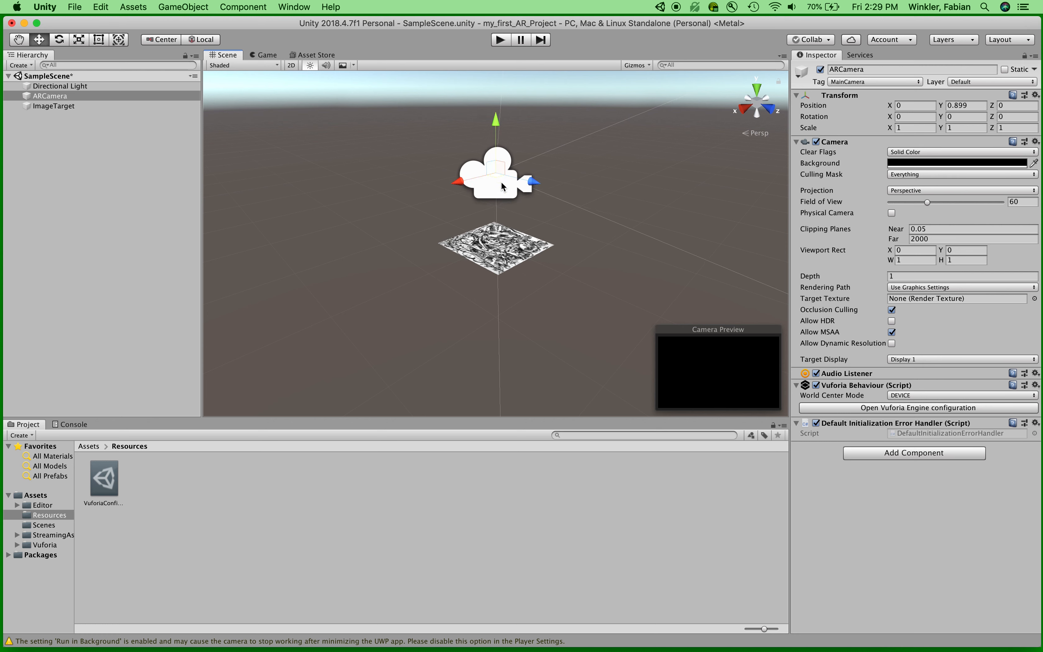
pyautogui.moveTo(457, 182); pyautogui.dragTo(522, 180)
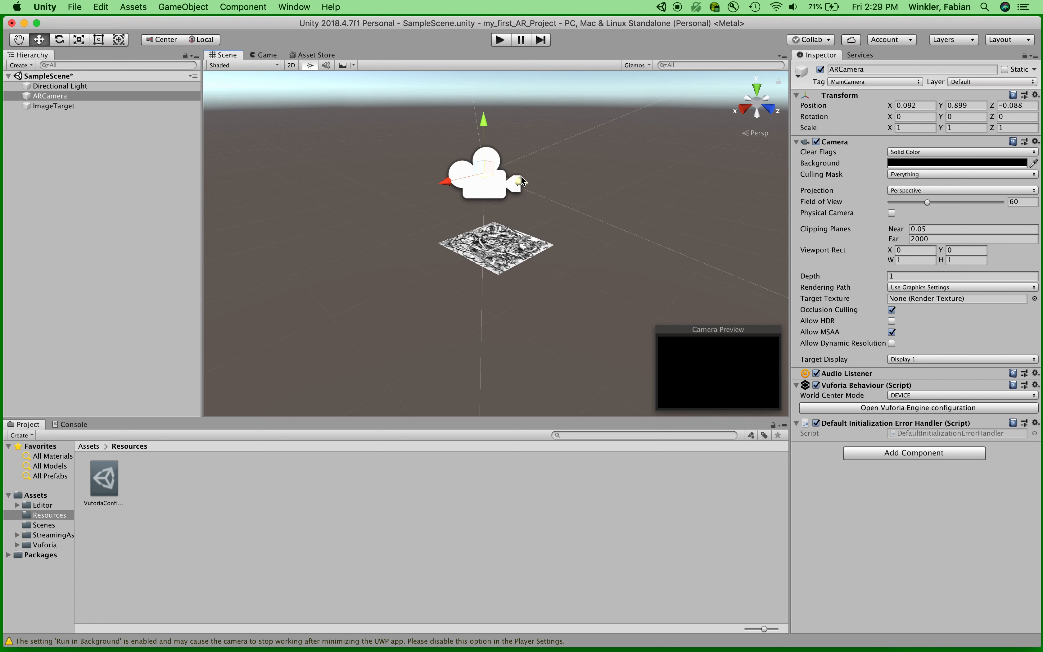
# Position the ARCamera at X 0, Y 2, Z 0 and set its X rotation to 90.
pyautogui.click(927, 108)
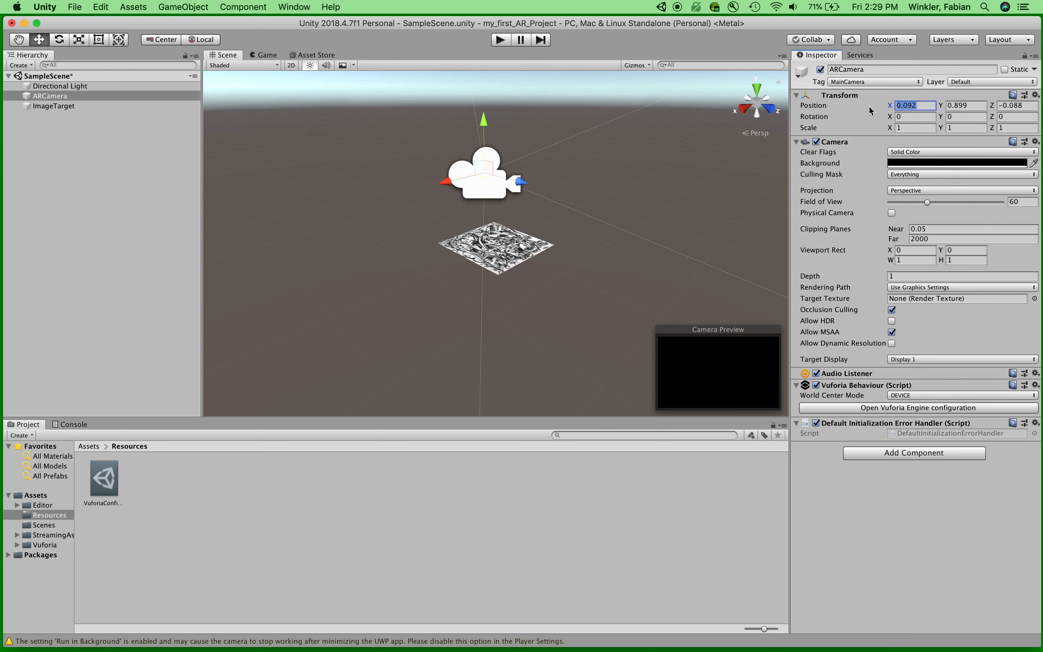
pyautogui.write('0')
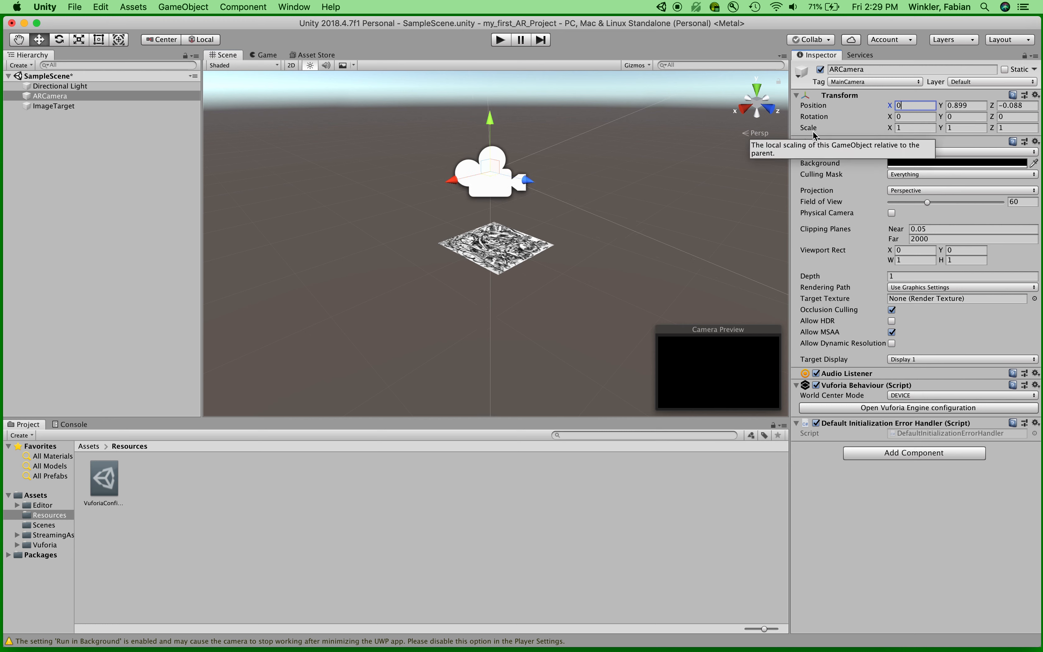
pyautogui.click(981, 105)
pyautogui.write('0')
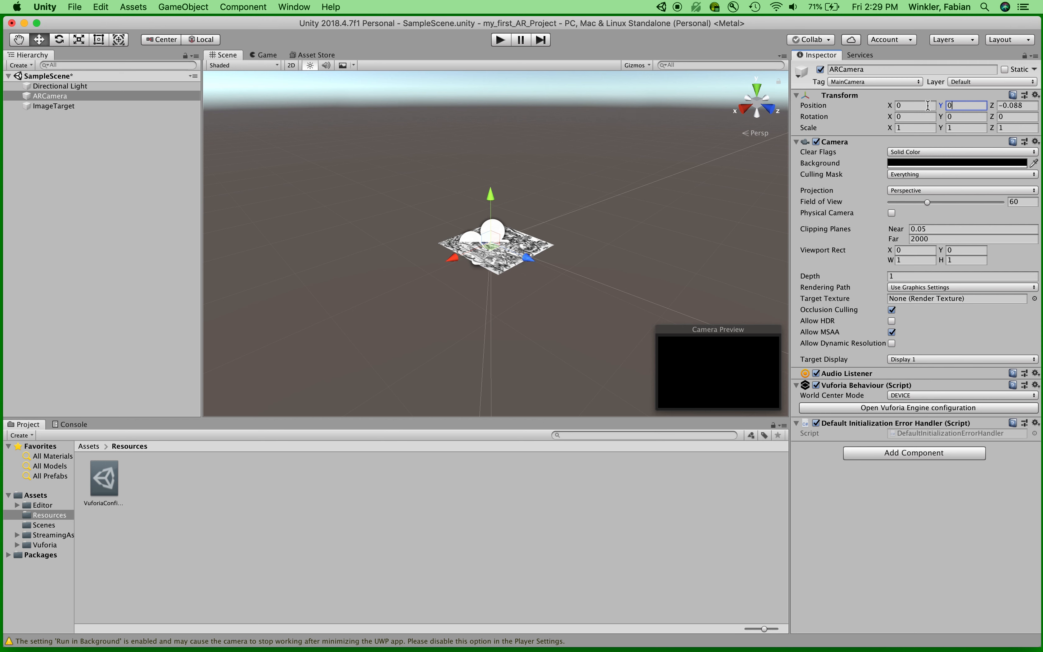
pyautogui.click(1026, 108)
pyautogui.write('0')
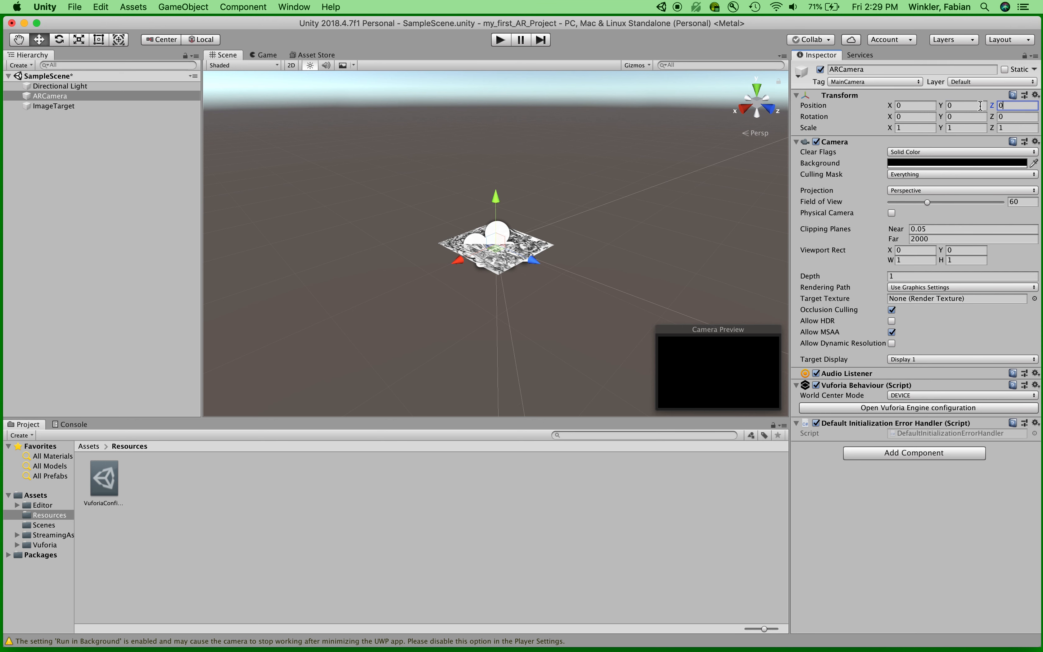
pyautogui.click(954, 108)
pyautogui.write('2')
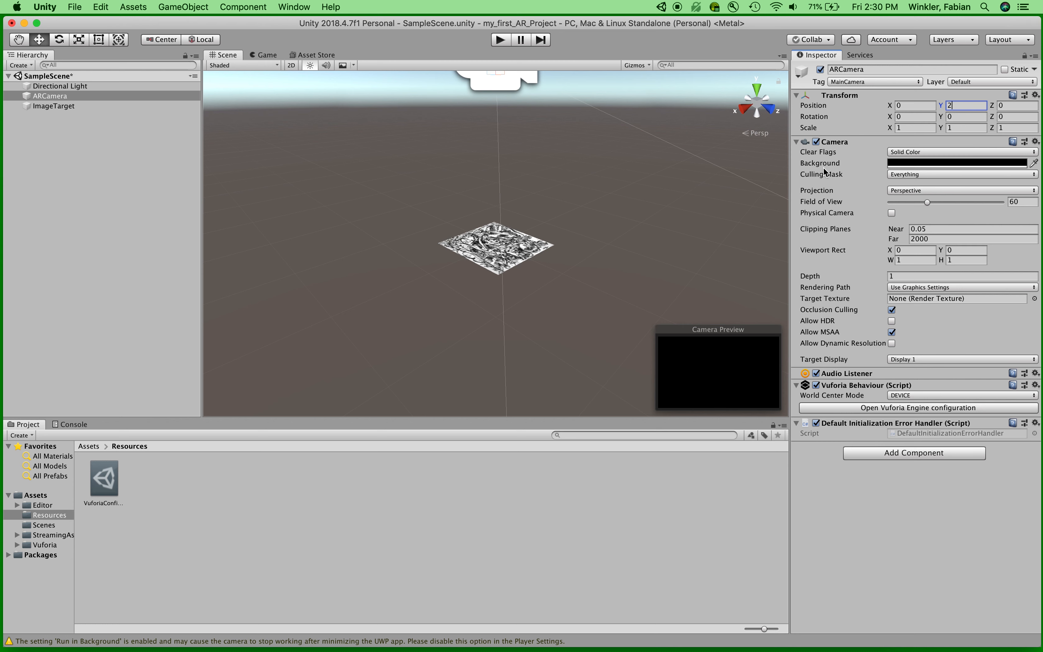
pyautogui.click(905, 117)
pyautogui.write('90')
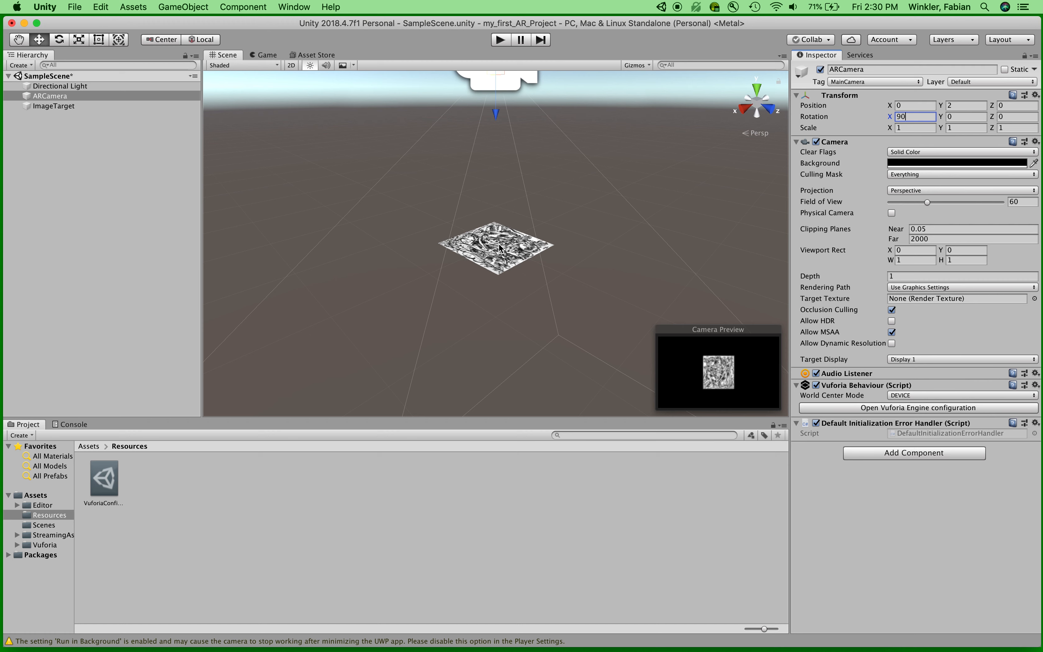
# Switch the ImageTarget's image target to Pao_crosswalk from the my_first_AR_project database.
pyautogui.scroll(-5, 499, 249)
pyautogui.scroll(9, 499, 249)
pyautogui.scroll(3, 499, 248)
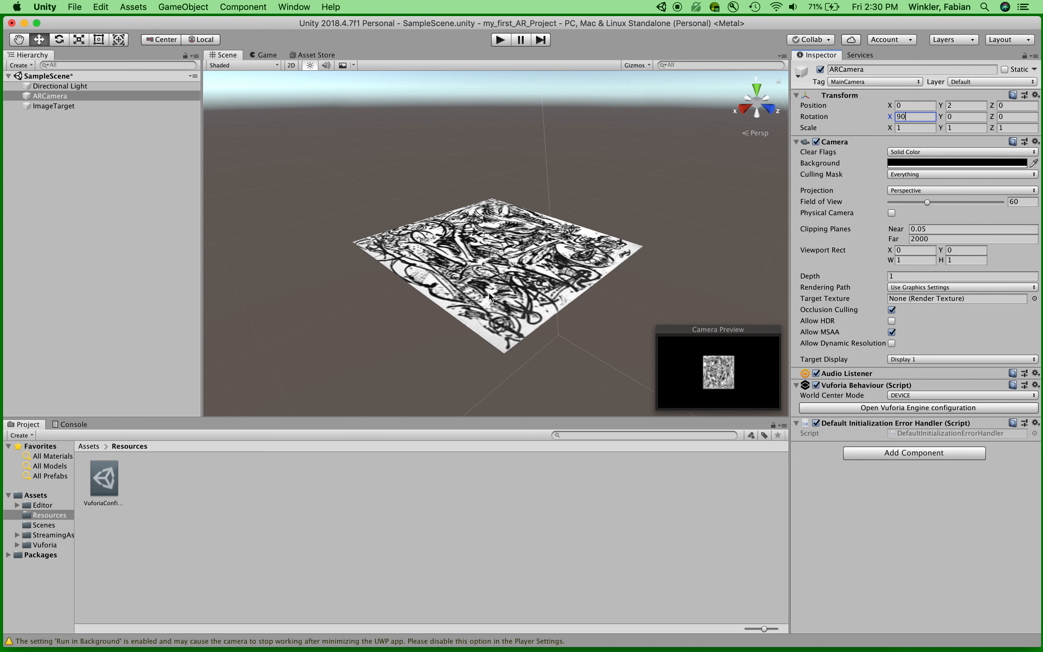
pyautogui.click(64, 106)
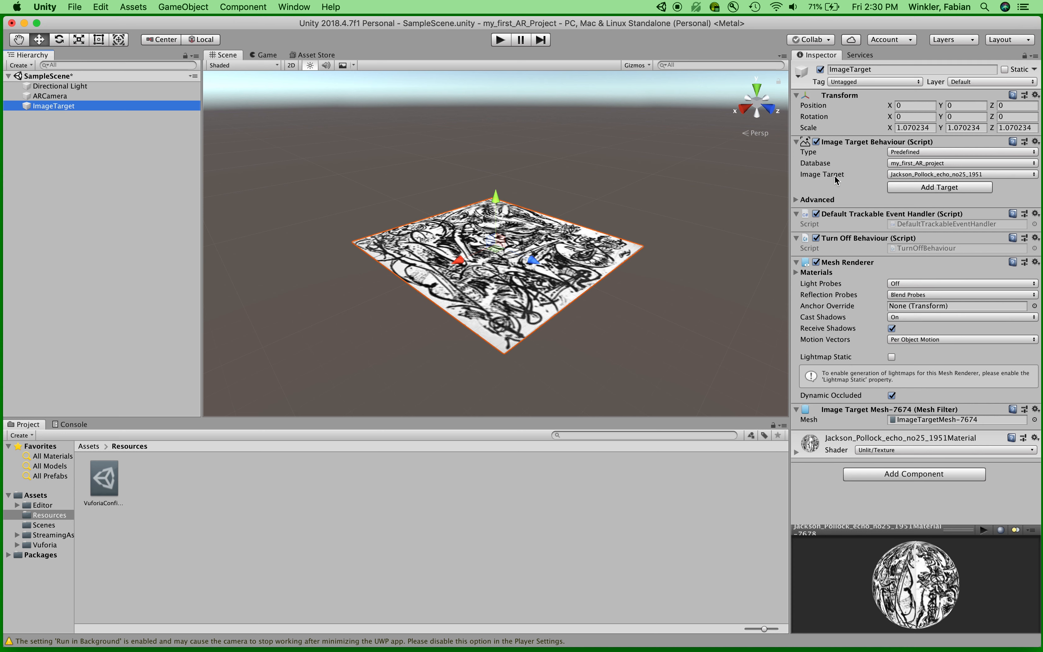
pyautogui.click(906, 175)
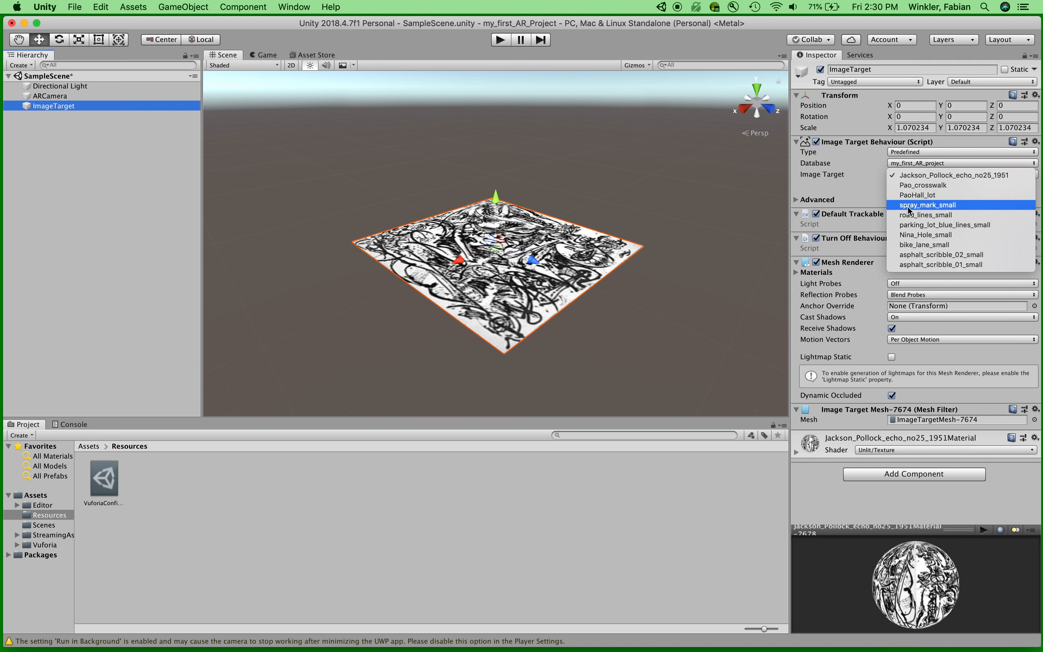
pyautogui.click(906, 185)
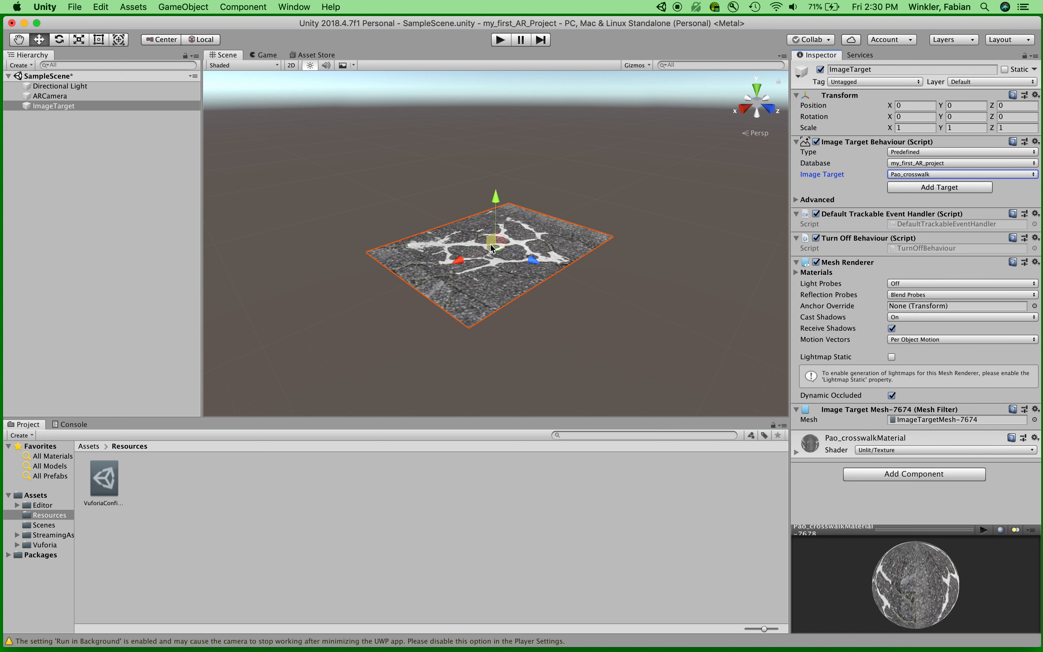
# Import corn.obj as a new asset from the 3D_models folder within AR01_workshop_materials.
pyautogui.click(139, 7)
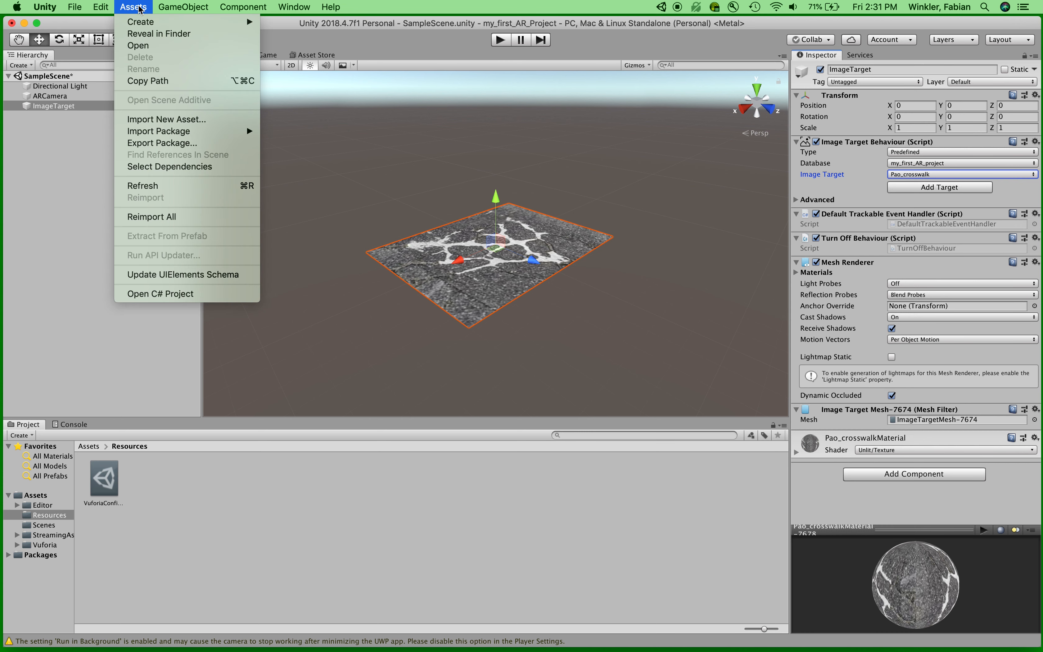
pyautogui.click(147, 119)
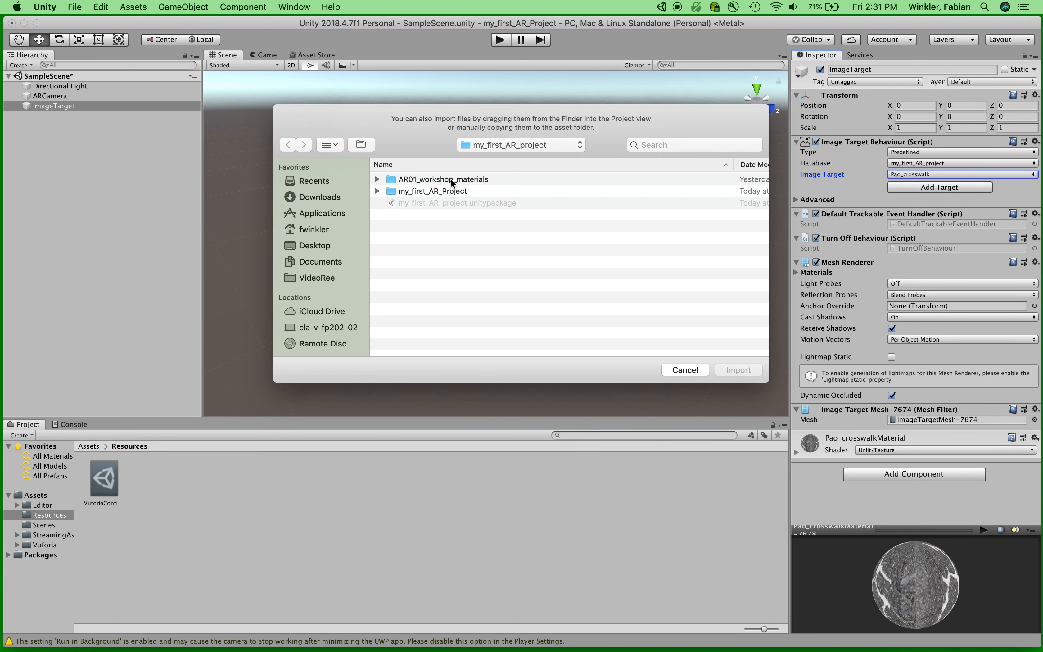
pyautogui.doubleClick(425, 179)
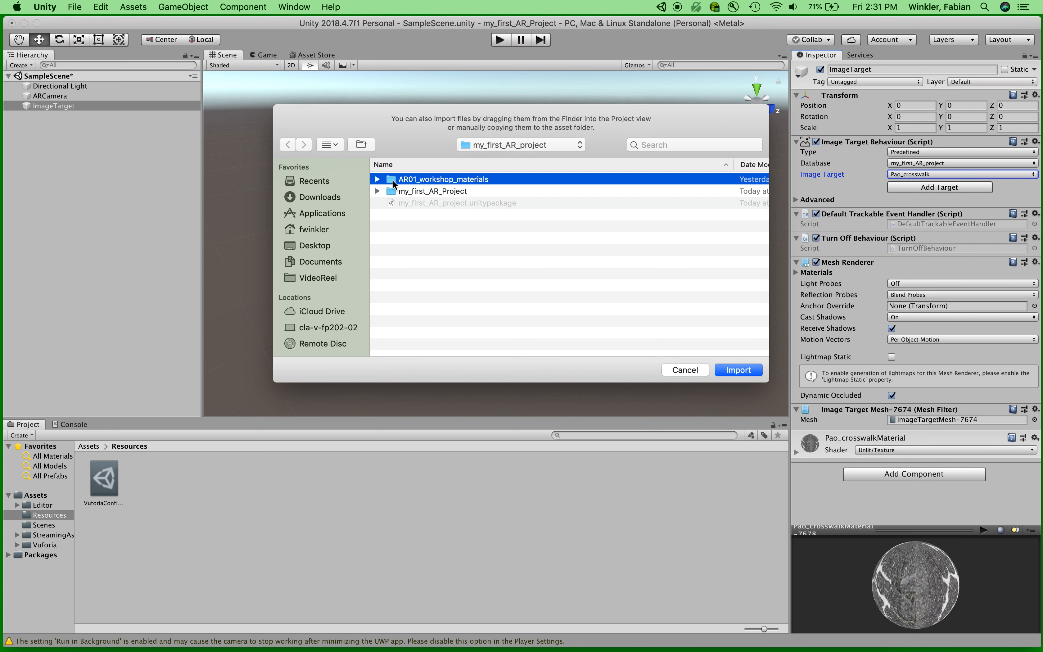
pyautogui.doubleClick(390, 180)
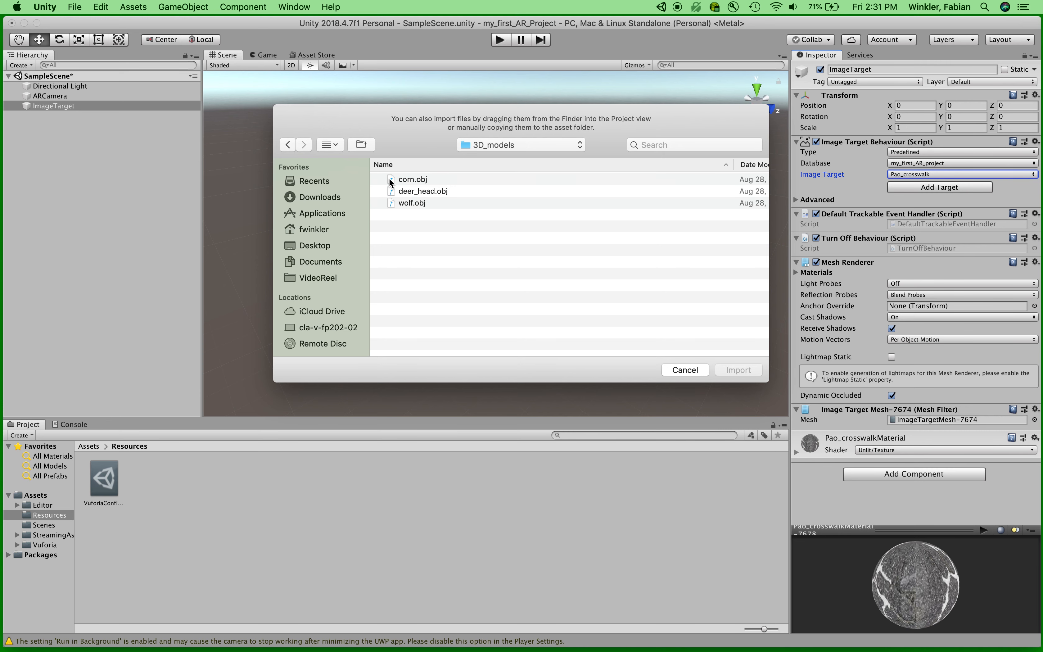
pyautogui.click(407, 181)
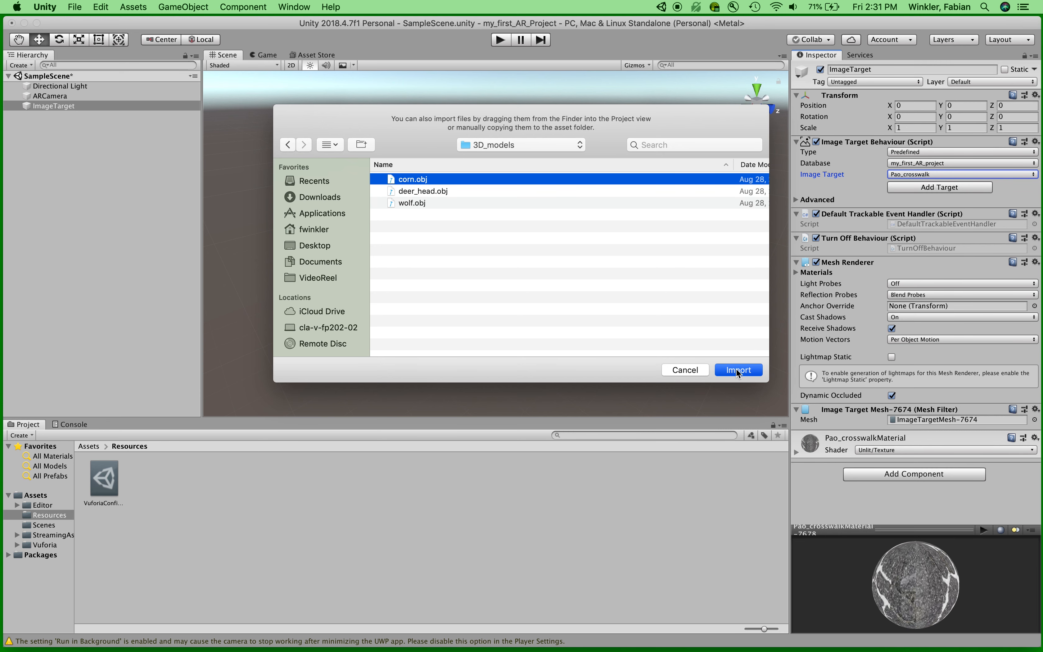
pyautogui.doubleClick(516, 182)
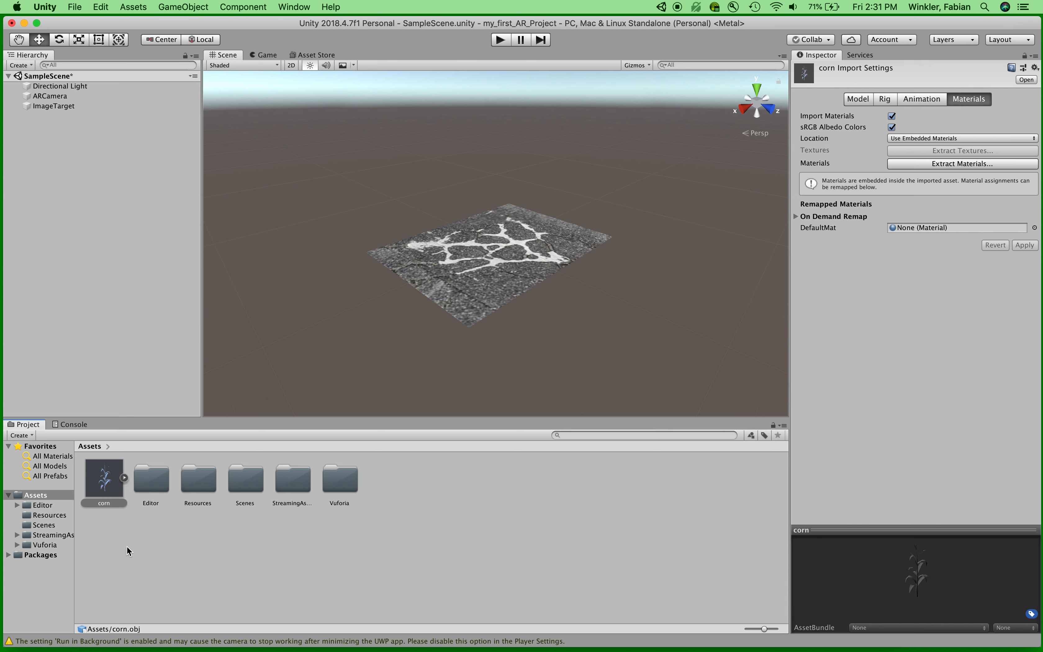
# Place the corn model in the scene and set its position to X 0, Y 0, Z 0.
pyautogui.moveTo(110, 483); pyautogui.dragTo(492, 261)
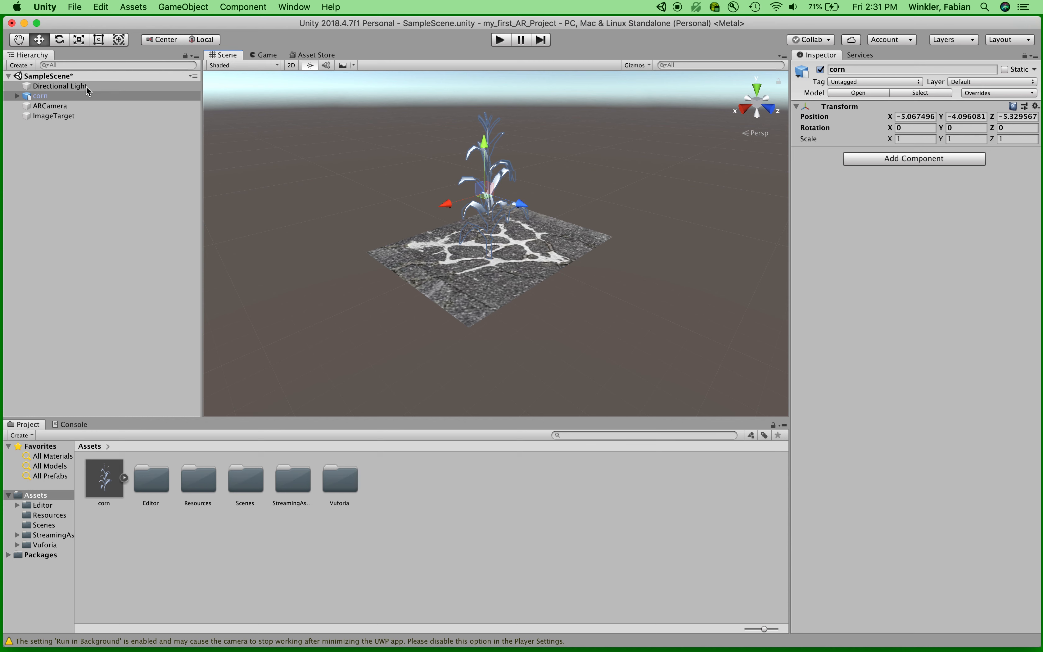
pyautogui.click(29, 97)
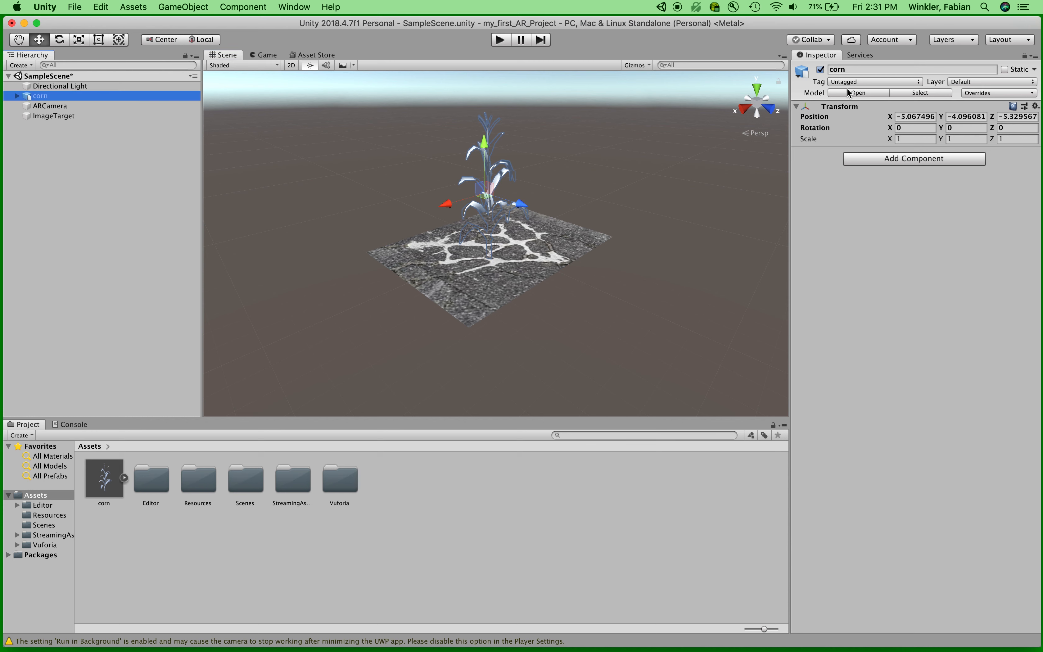
pyautogui.click(900, 116)
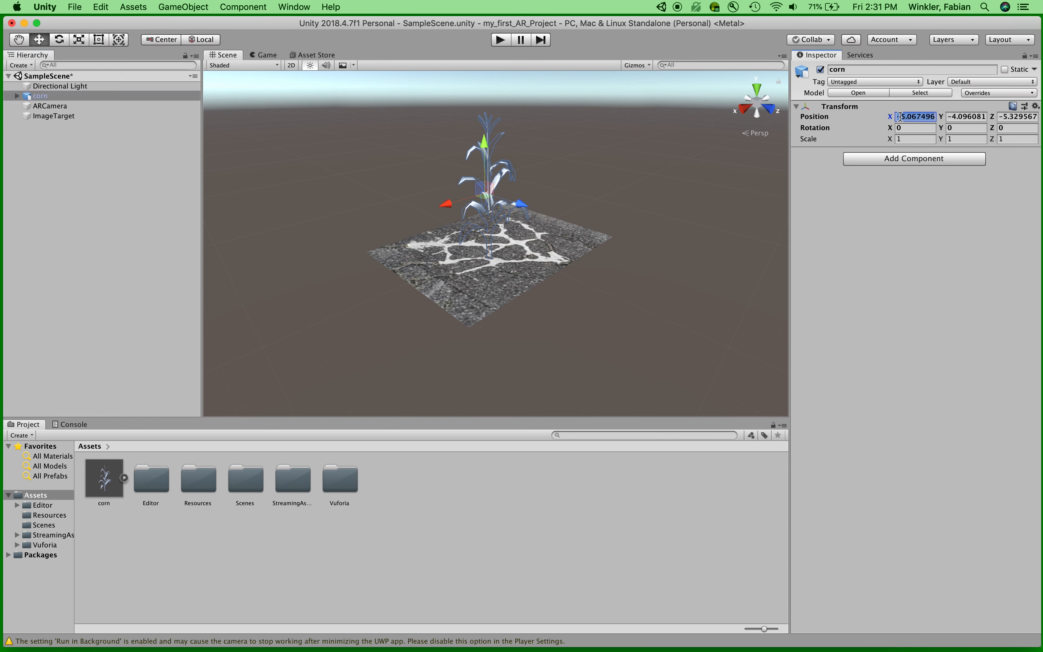
pyautogui.write('0')
pyautogui.click(970, 117)
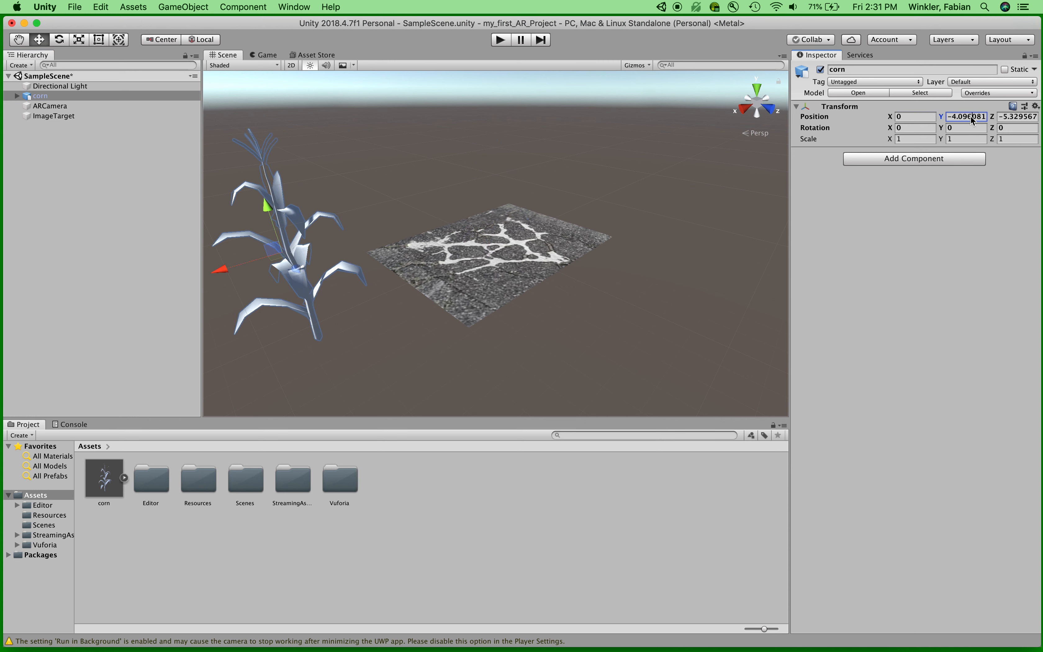
pyautogui.write('0')
pyautogui.click(1011, 117)
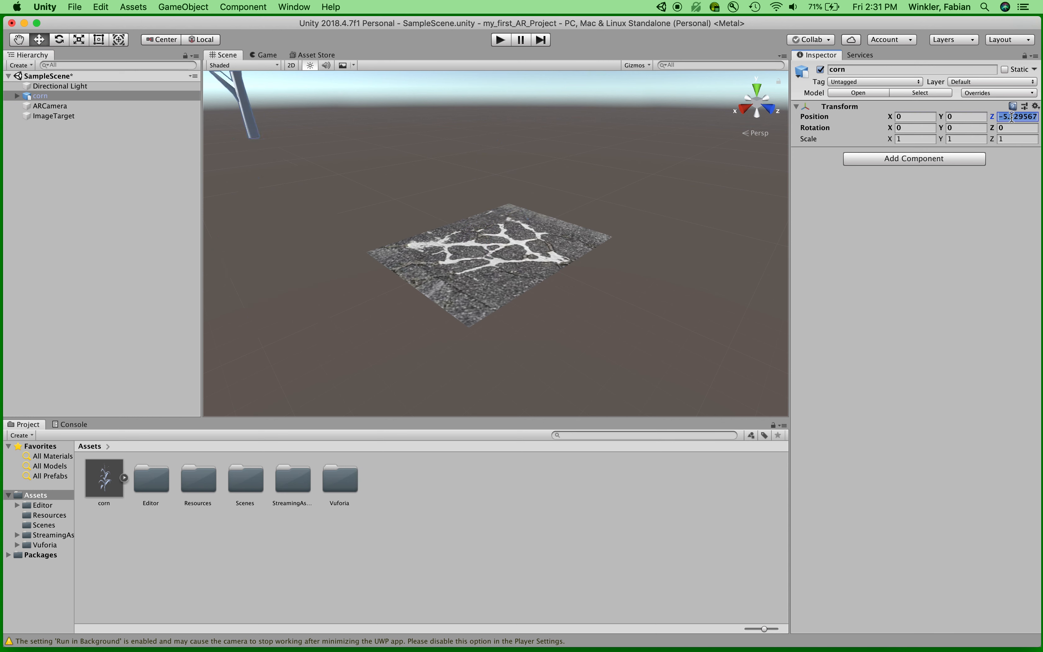
pyautogui.write('0')
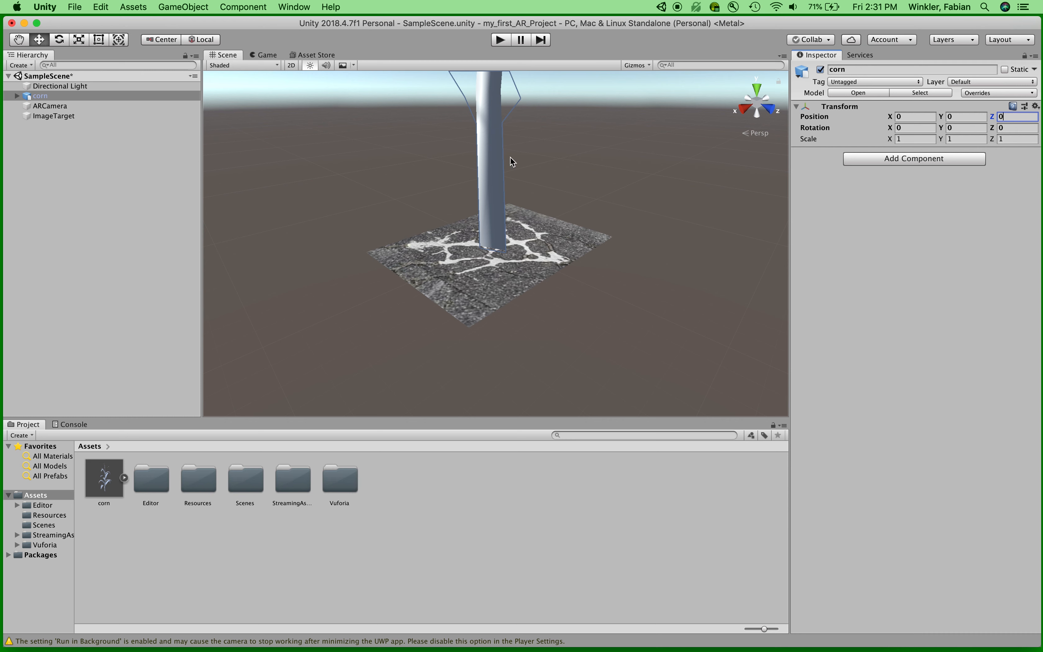
# Set the corn model's scale to 0.3 on the X, Y and Z axes.
pyautogui.click(904, 139)
pyautogui.write('0.3')
pyautogui.press('Tab')
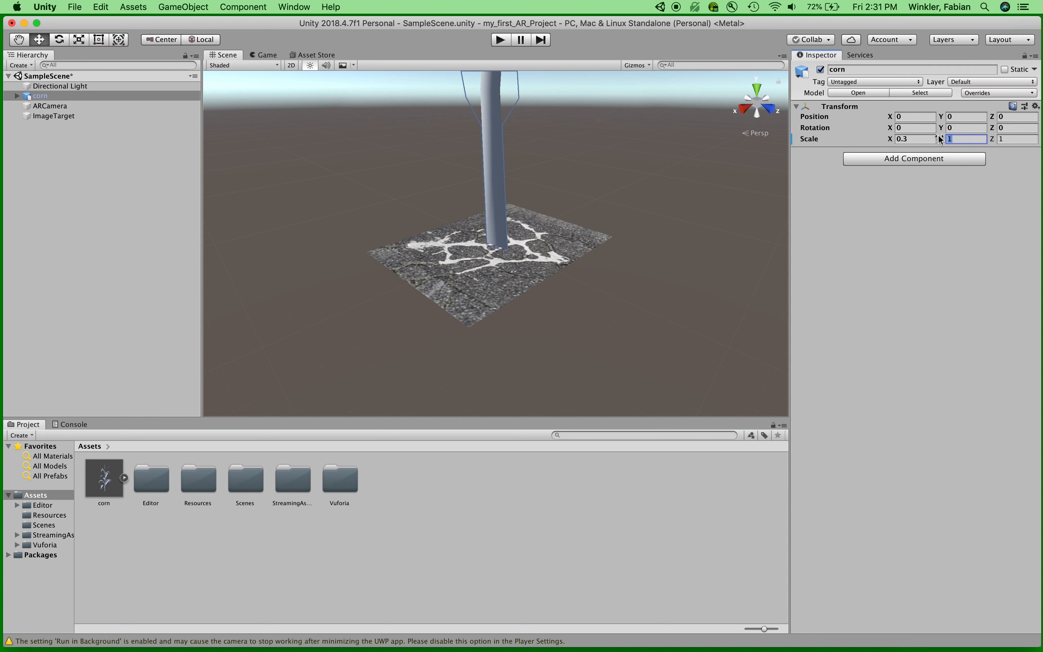
pyautogui.write('0.3')
pyautogui.press('Tab')
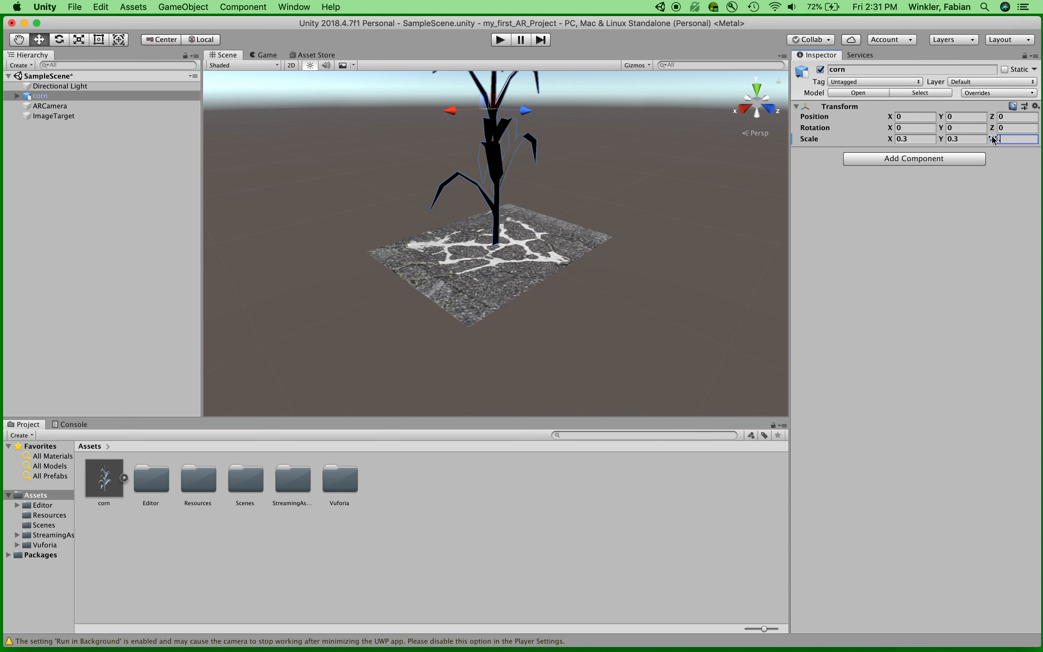
pyautogui.write('.3')
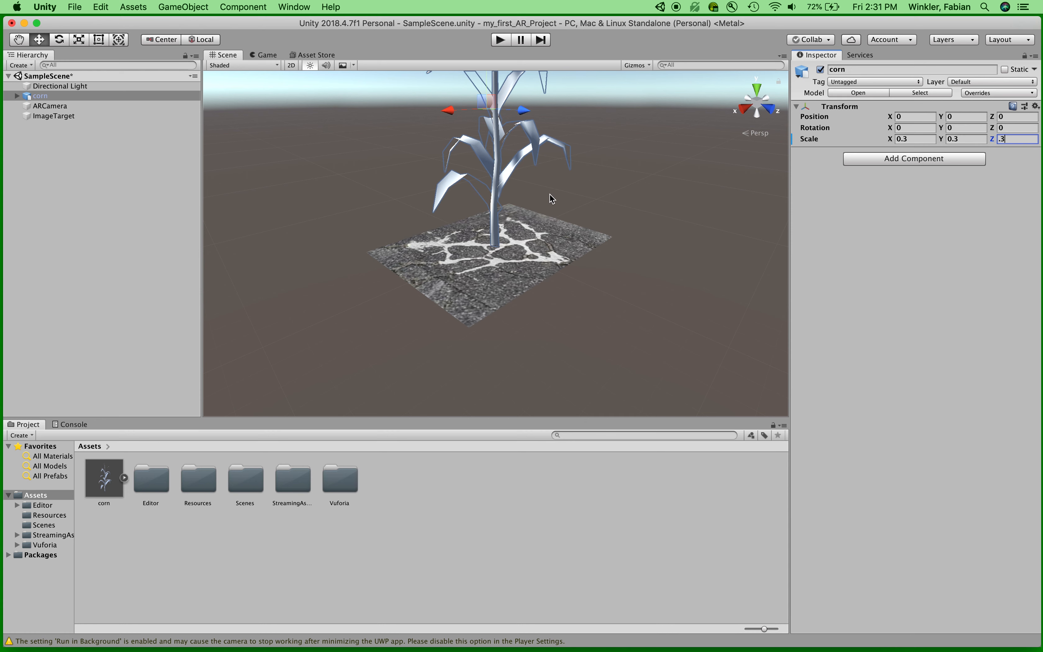
# Shrink the corn model uniformly with the Scale Tool to about 0.196 on all axes.
pyautogui.scroll(5, 551, 198)
pyautogui.scroll(-7, 551, 198)
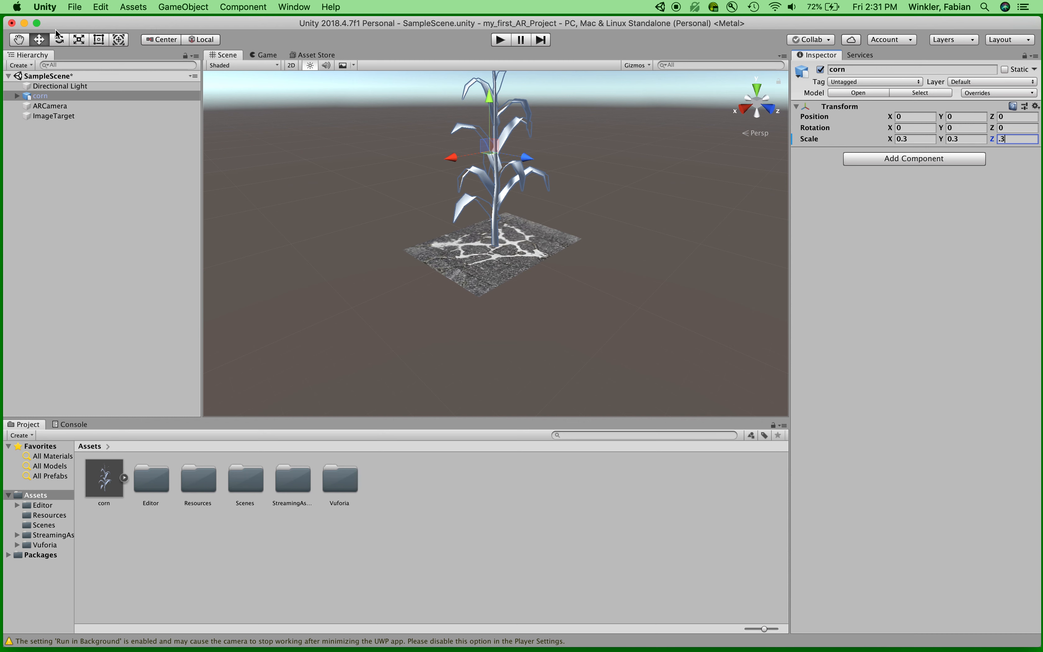
pyautogui.click(79, 42)
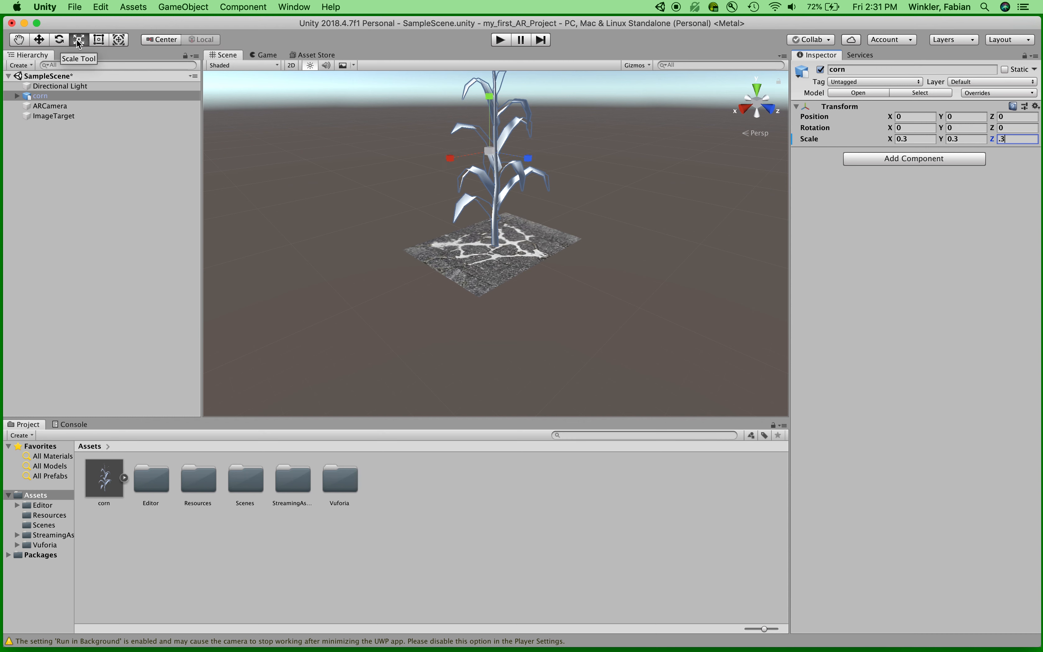
pyautogui.moveTo(489, 150); pyautogui.dragTo(498, 178)
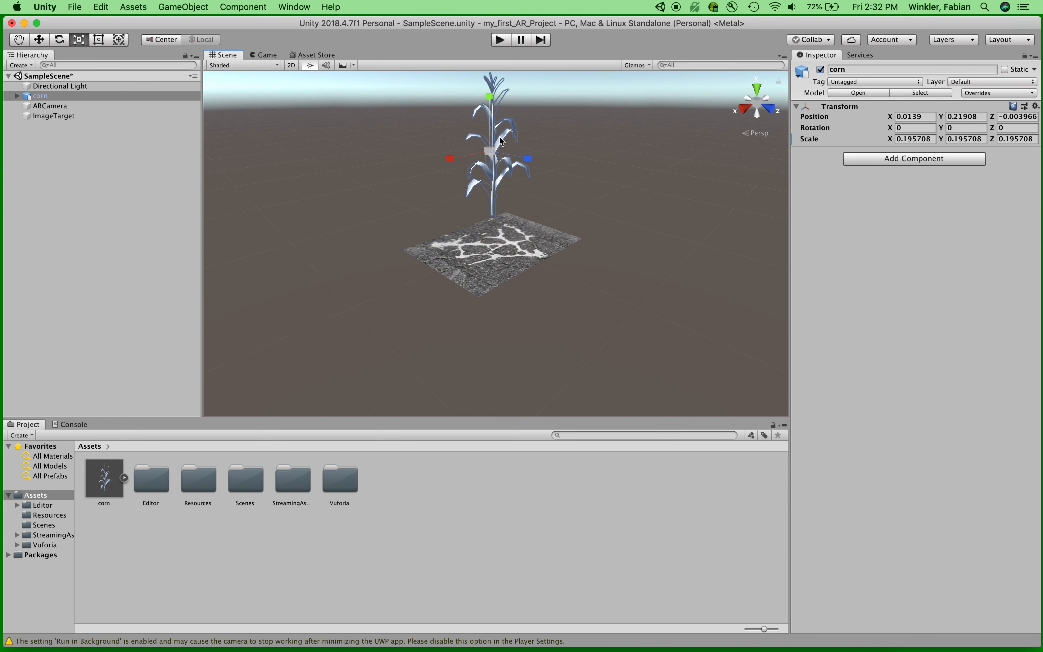
# Reset the shrunken corn model's position to X 0, Y 0, Z 0 on the image target.
pyautogui.click(922, 117)
pyautogui.write('0')
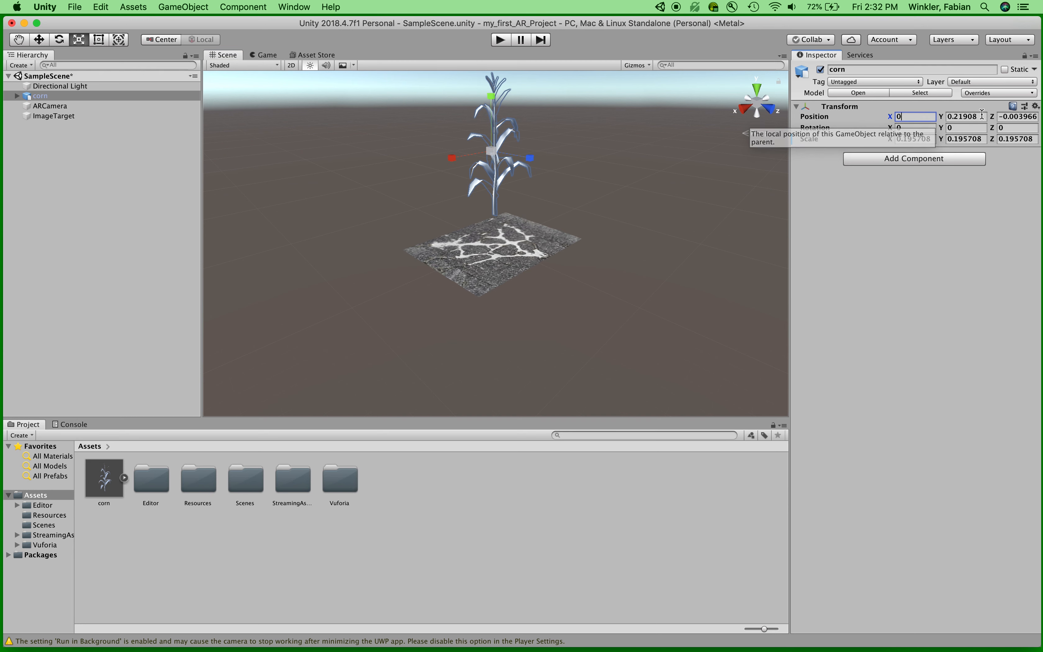
pyautogui.press('Tab')
pyautogui.write('0')
pyautogui.click(1008, 117)
pyautogui.write('0')
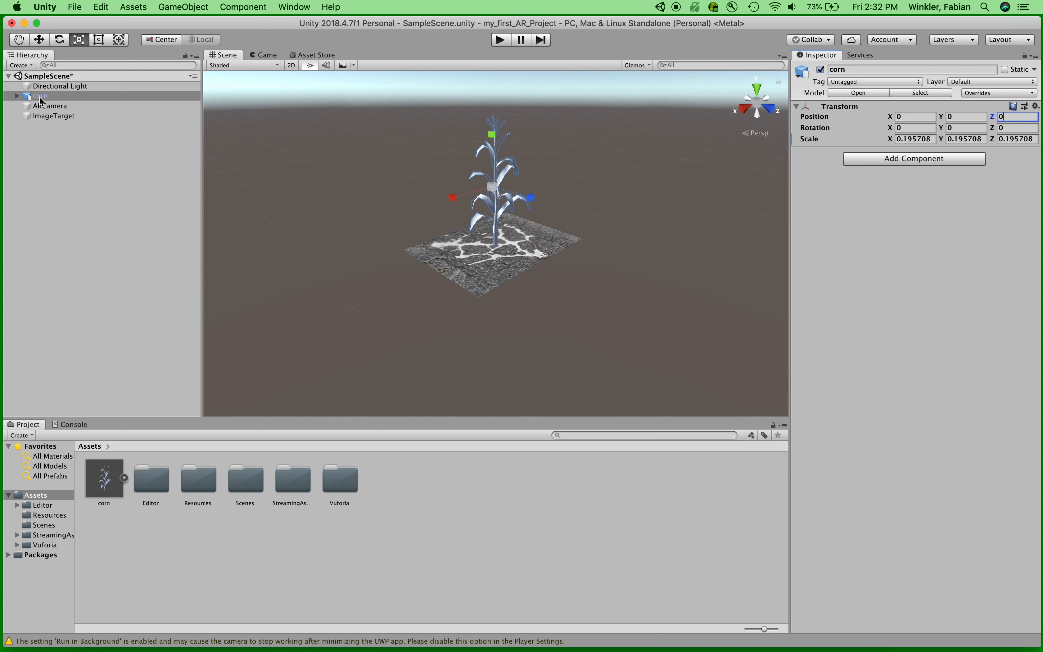
# Make the corn model a child of ImageTarget and save the scene.
pyautogui.moveTo(31, 99); pyautogui.dragTo(43, 117)
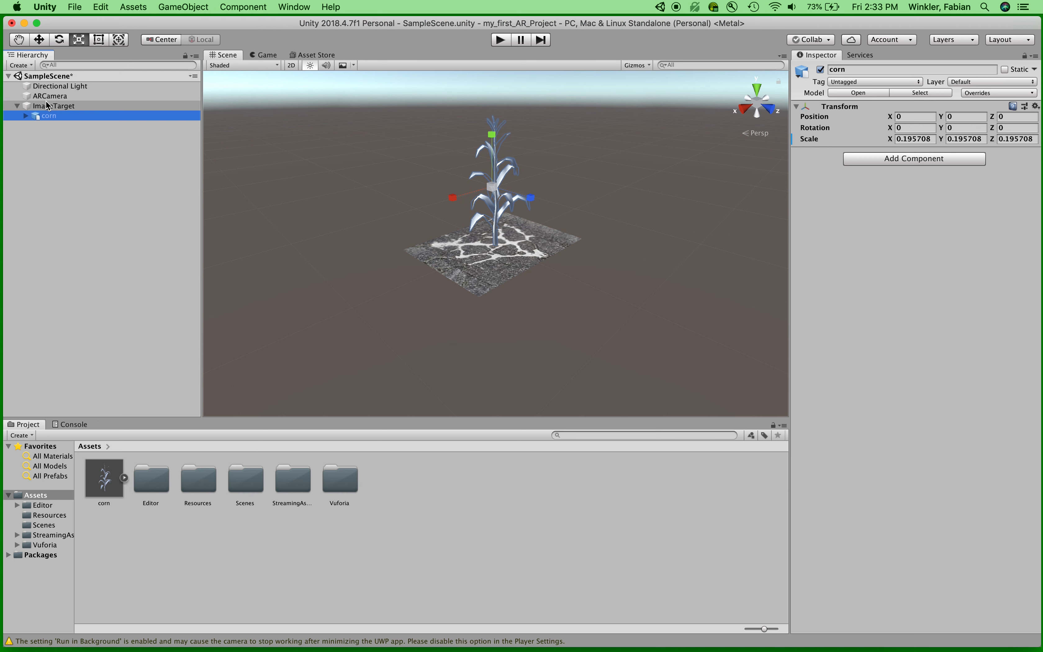
pyautogui.click(75, 7)
pyautogui.click(81, 52)
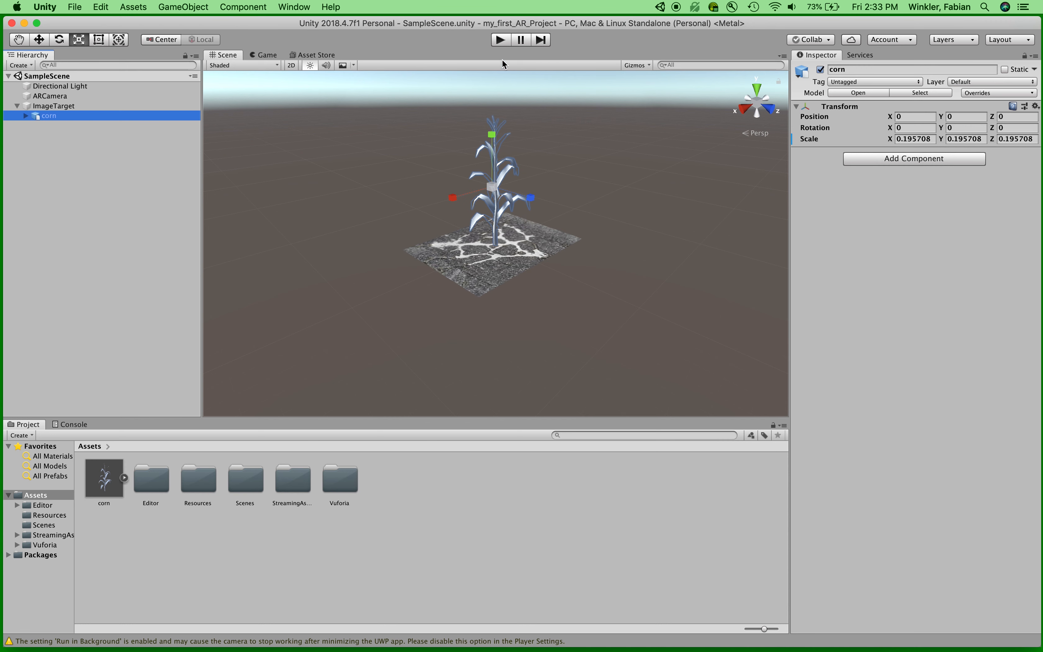
# Run the scene in play mode to test the corn model on the tracked image target, and stop playback.
pyautogui.click(500, 40)
pyautogui.click(501, 41)
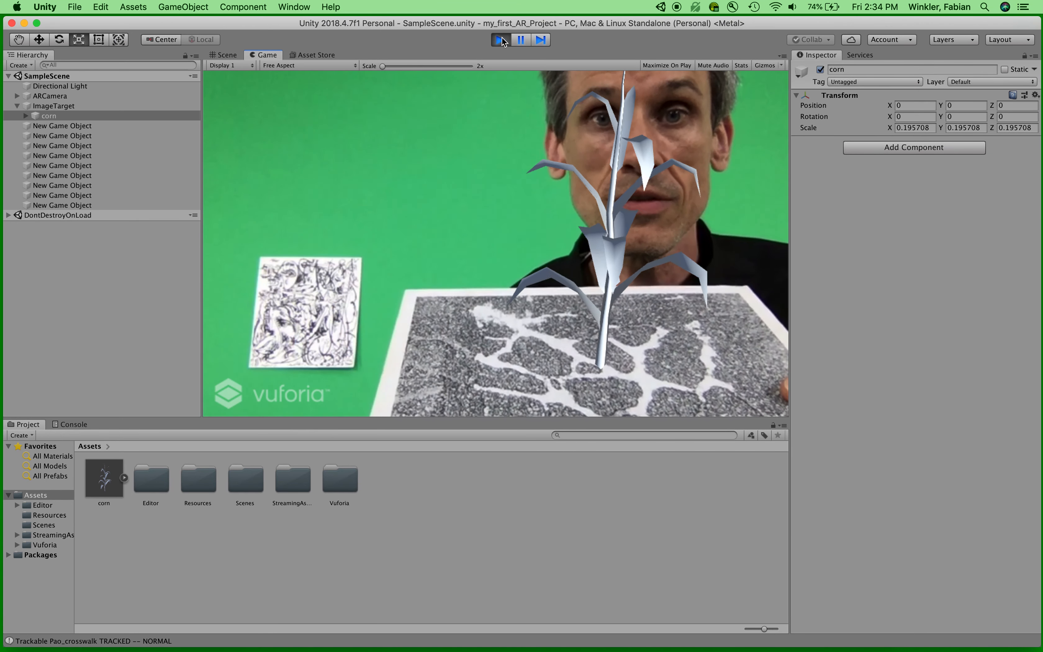
pyautogui.click(502, 39)
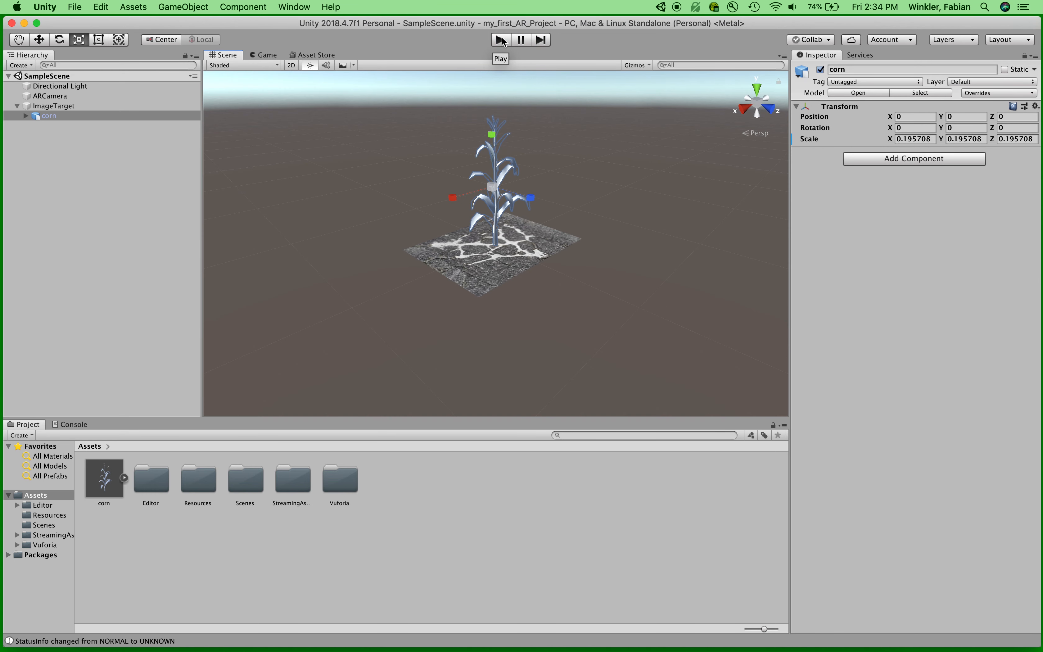
pyautogui.click(401, 171)
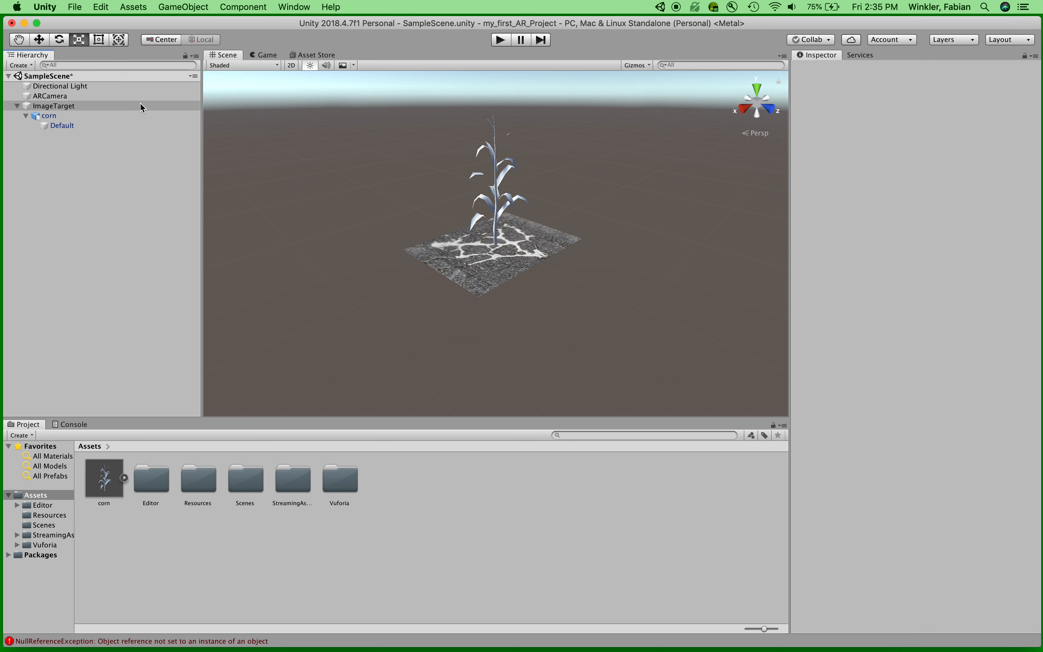
# Add a second Vuforia image target to the scene and move it along X to about 1.075, beside the first target.
pyautogui.click(17, 106)
pyautogui.click(58, 134)
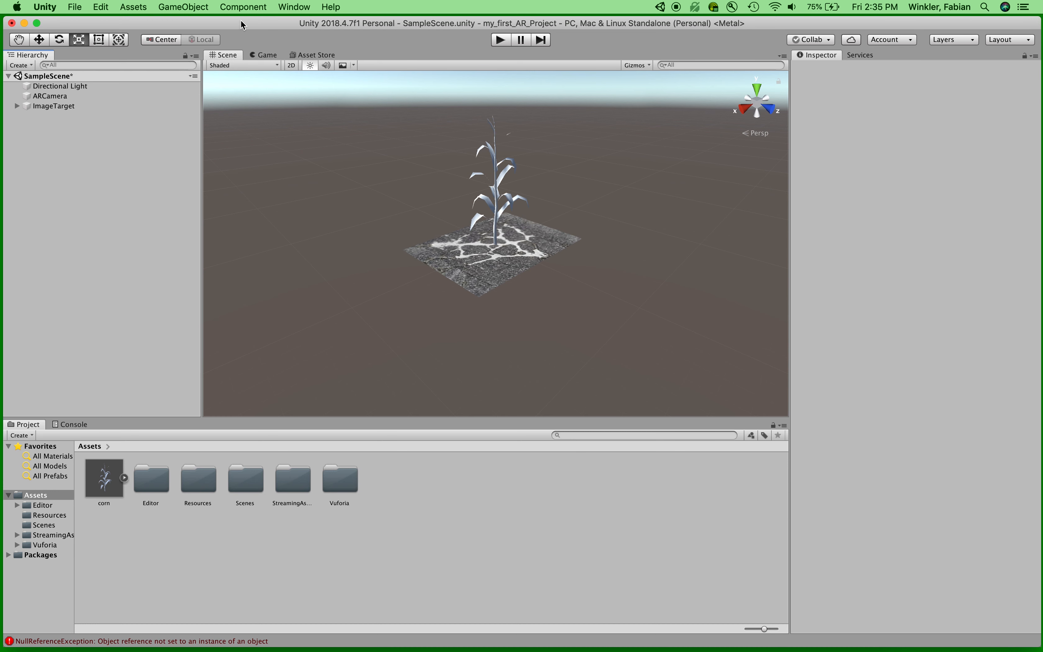
pyautogui.click(177, 8)
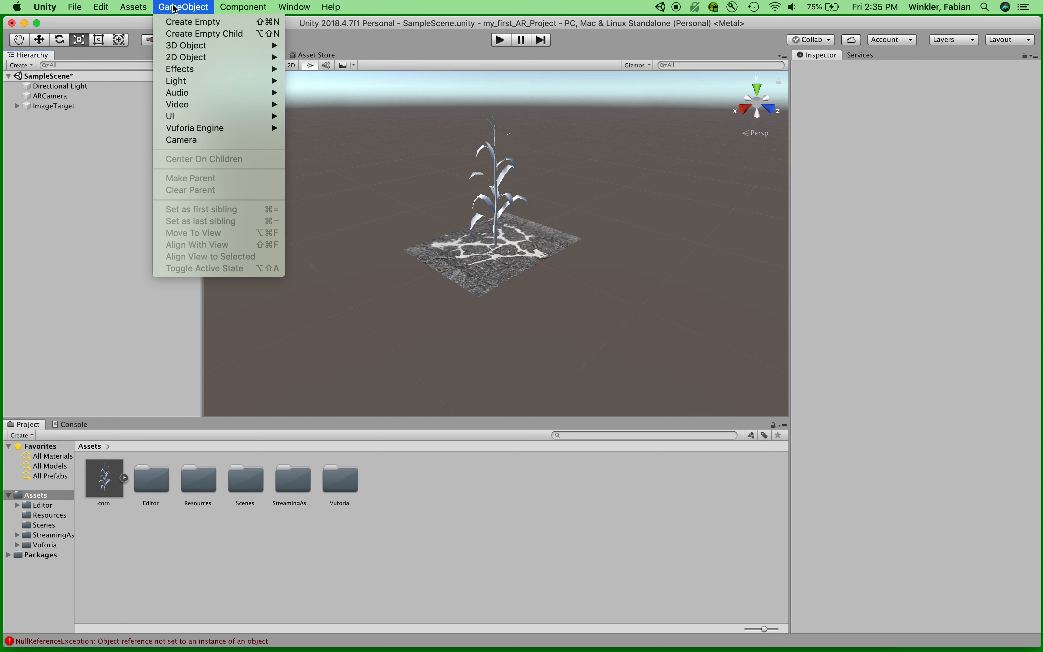
pyautogui.moveTo(180, 129)
pyautogui.click(351, 147)
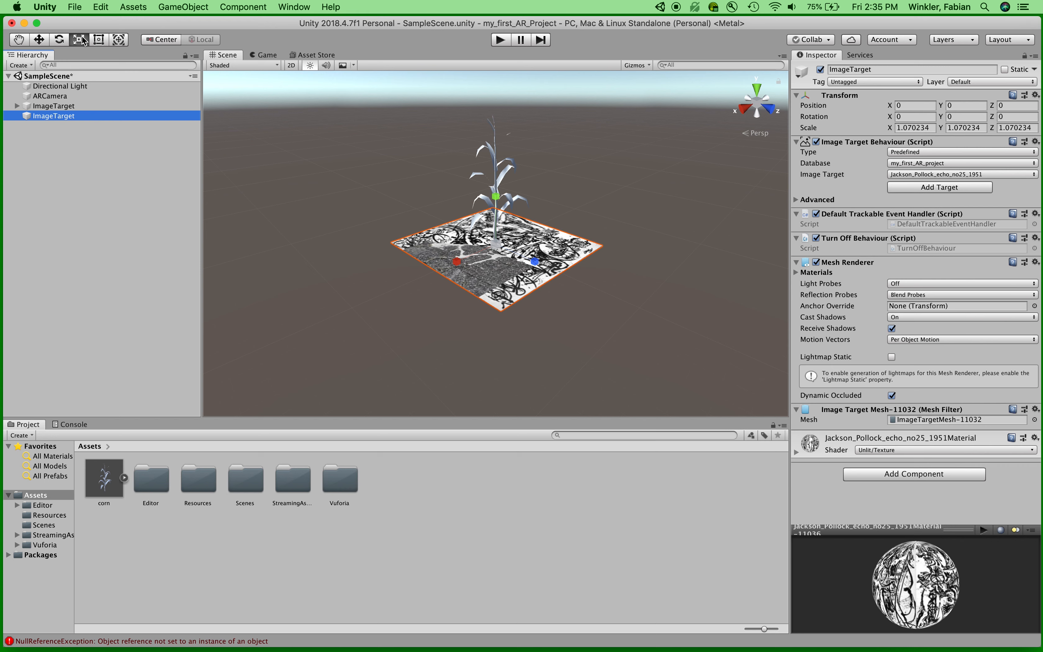
pyautogui.click(38, 40)
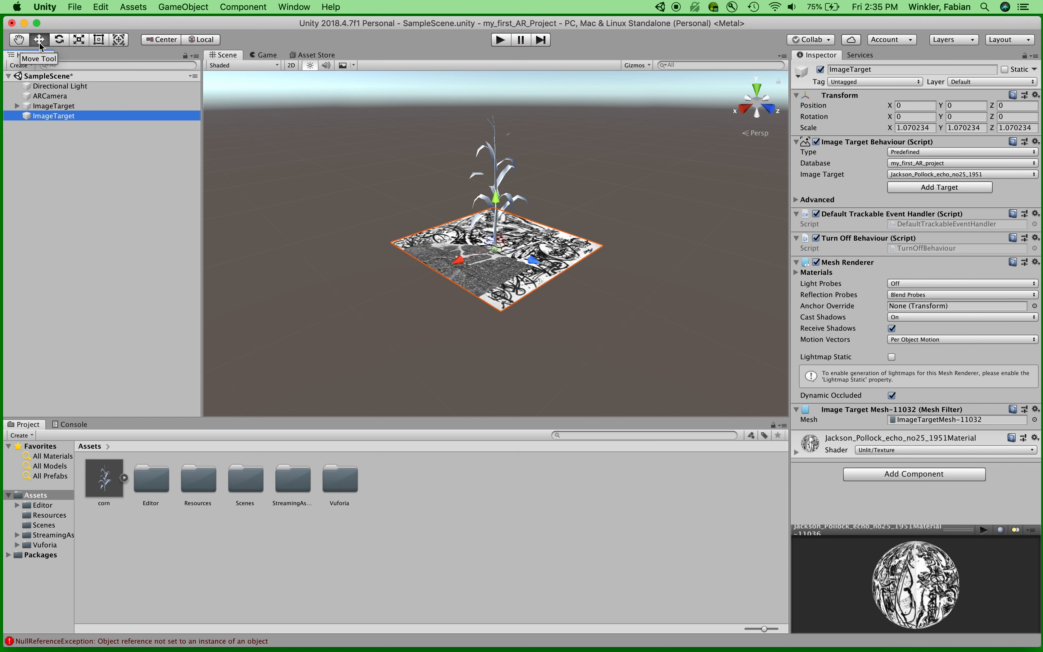
pyautogui.moveTo(460, 258); pyautogui.dragTo(380, 308)
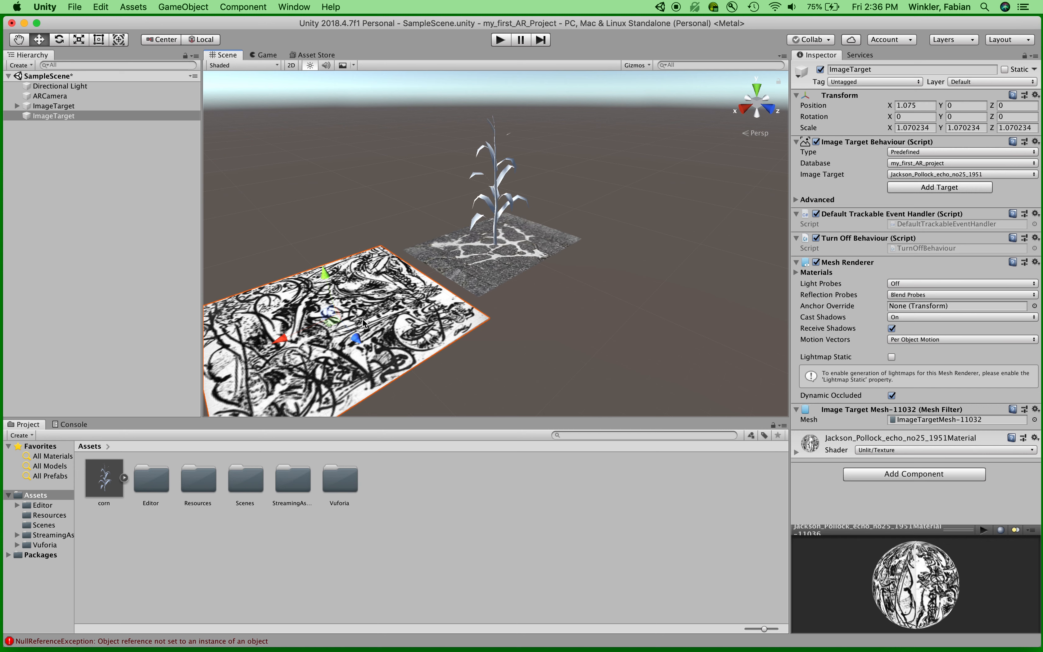
# Import the model file deer_head.obj from the 3D_models folder as a new asset.
pyautogui.click(145, 9)
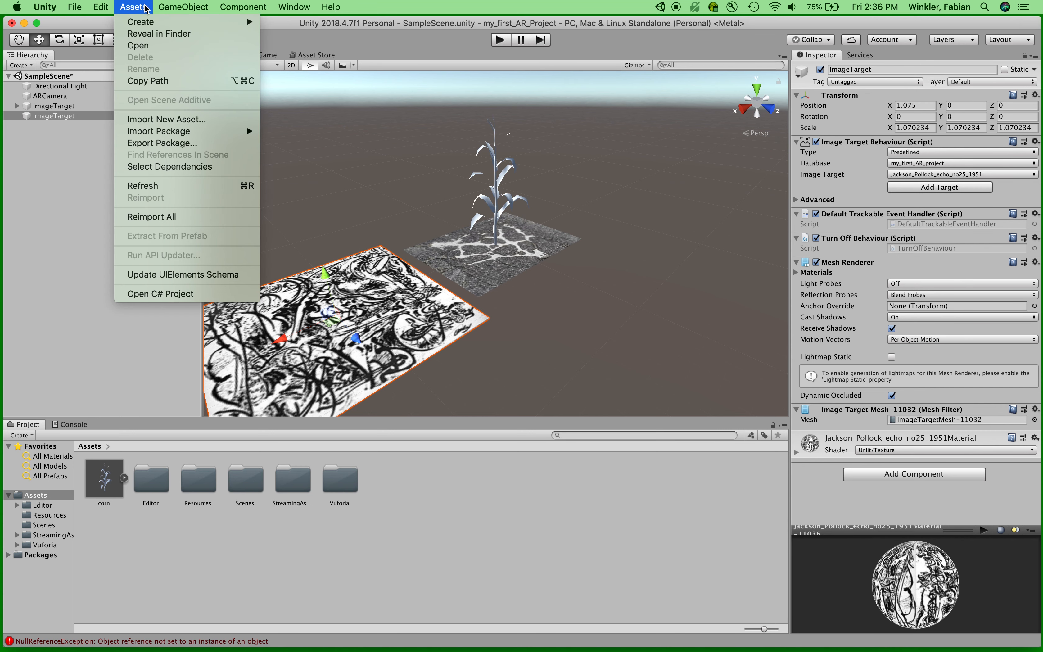
pyautogui.click(159, 119)
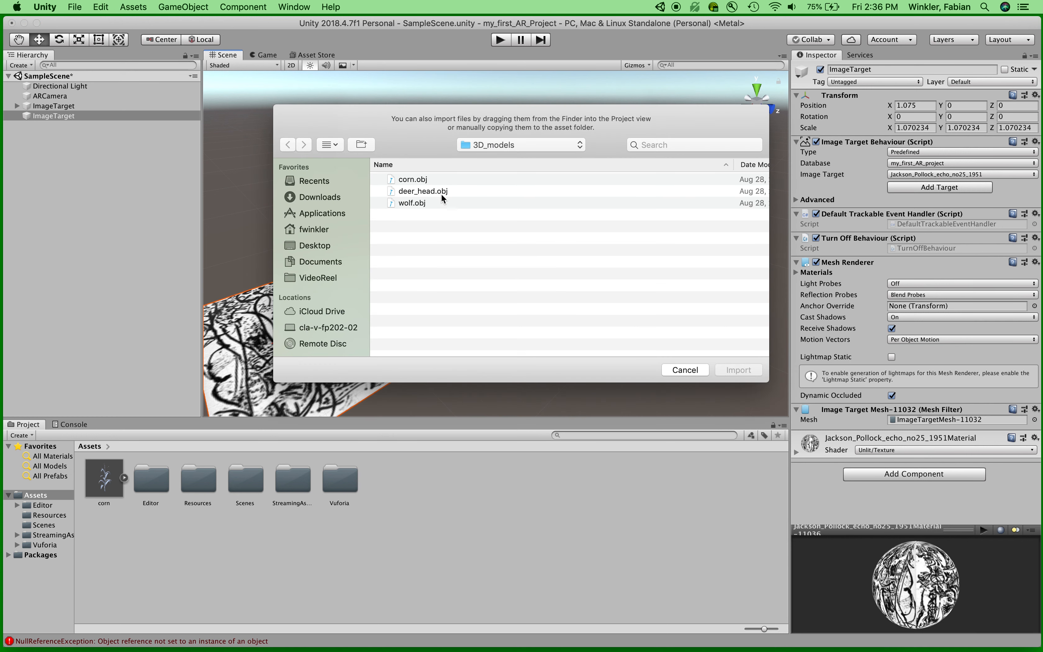
pyautogui.click(425, 192)
pyautogui.click(744, 372)
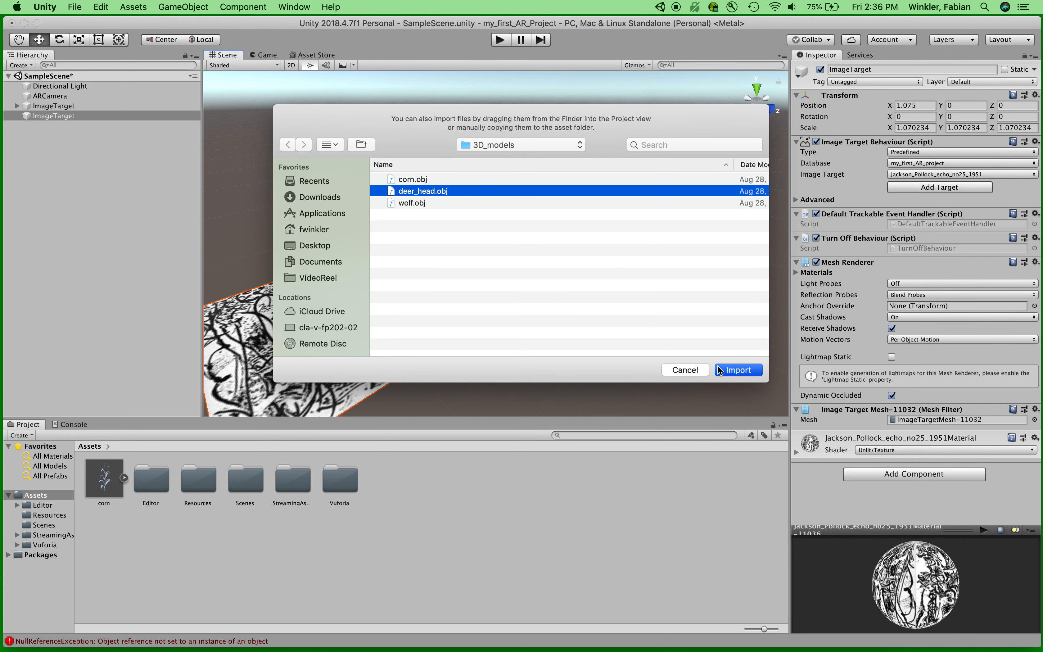
# Place the deer_head model from the project assets into the scene.
pyautogui.scroll(2, 363, 207)
pyautogui.scroll(-3, 363, 207)
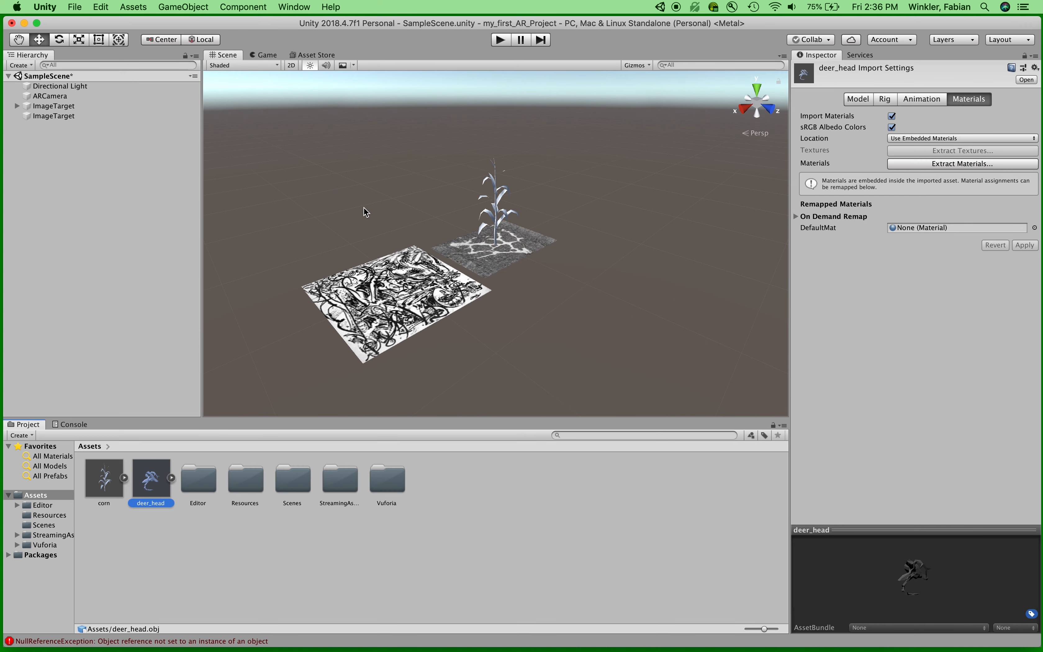
pyautogui.moveTo(154, 487); pyautogui.dragTo(274, 295)
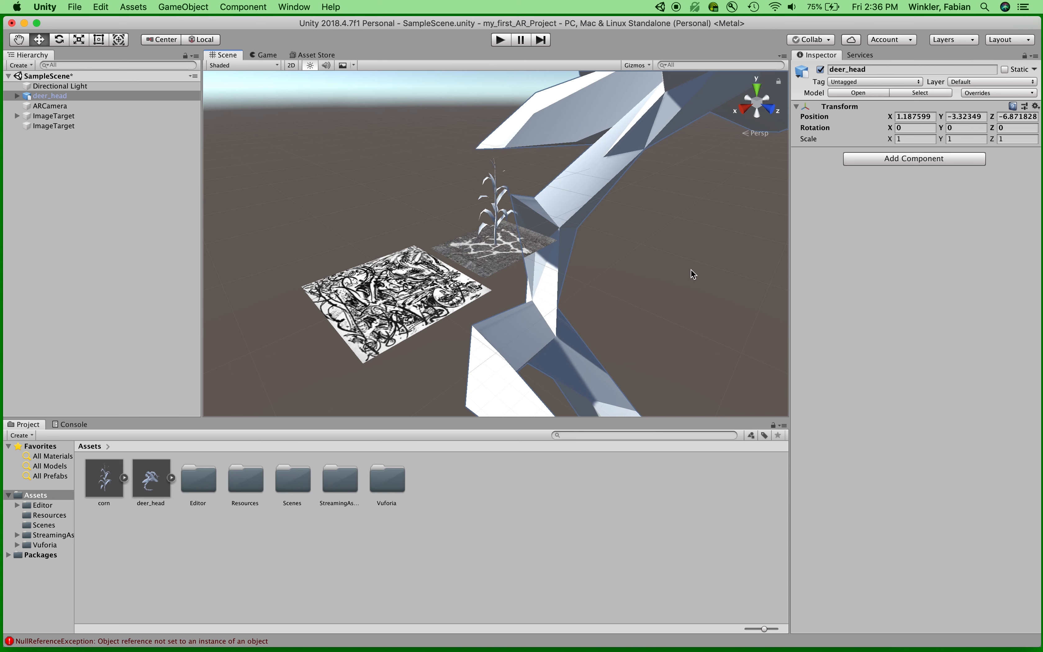
# Examine the size and placement of the deer_head model relative to the two image targets from several angles.
pyautogui.click(19, 40)
pyautogui.moveTo(663, 226); pyautogui.dragTo(569, 214)
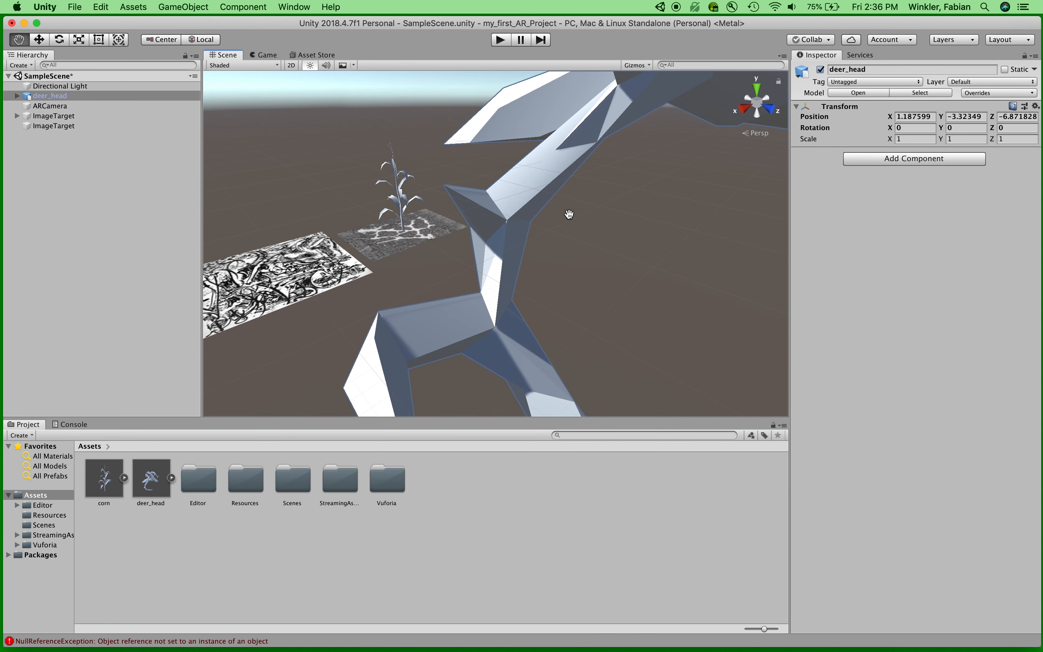
pyautogui.scroll(-10, 569, 214)
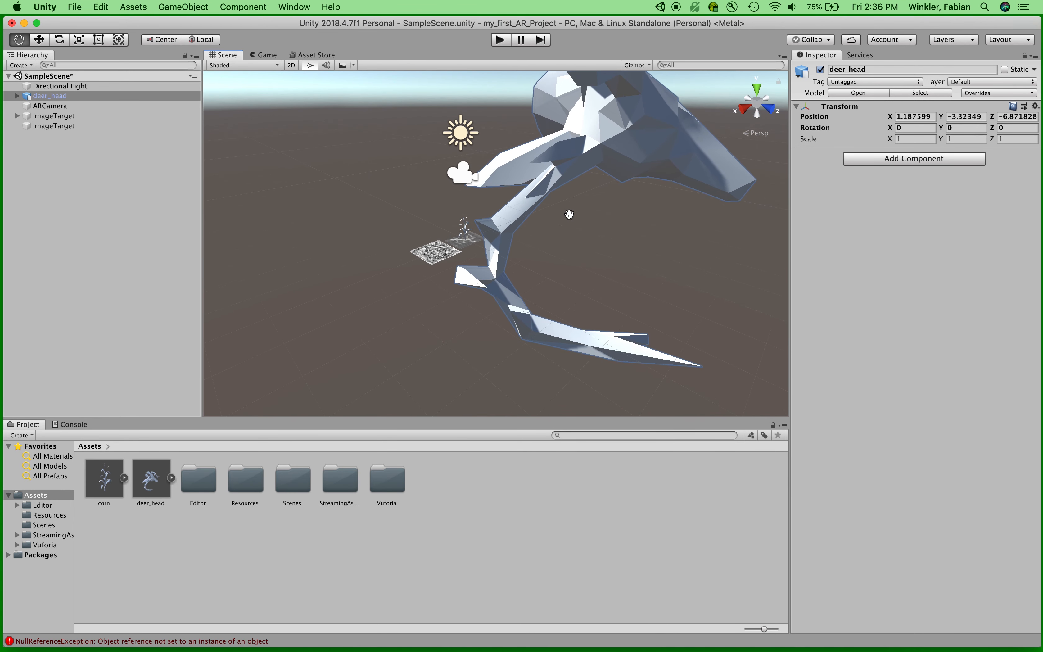
pyautogui.scroll(-2, 569, 214)
pyautogui.scroll(4, 568, 214)
pyautogui.scroll(-3, 569, 215)
pyautogui.scroll(5, 569, 215)
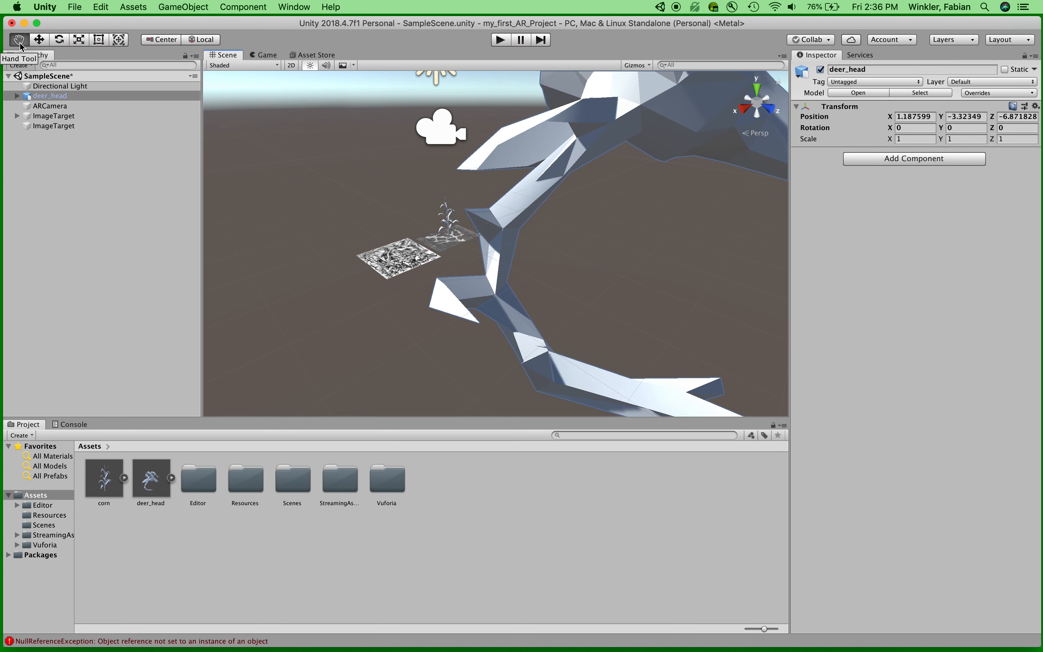
pyautogui.press('alt')
pyautogui.keyDown('alt'); pyautogui.moveTo(555, 166); pyautogui.dragTo(560, 208); pyautogui.keyUp('alt')
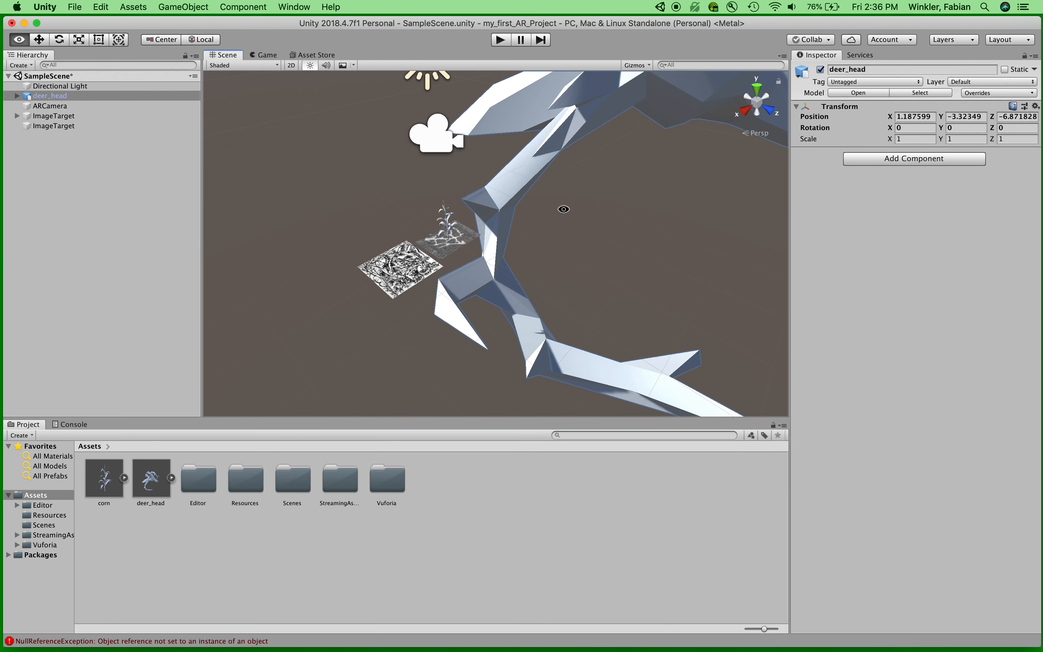
pyautogui.keyDown('alt'); pyautogui.moveTo(426, 188); pyautogui.dragTo(607, 87); pyautogui.keyUp('alt')
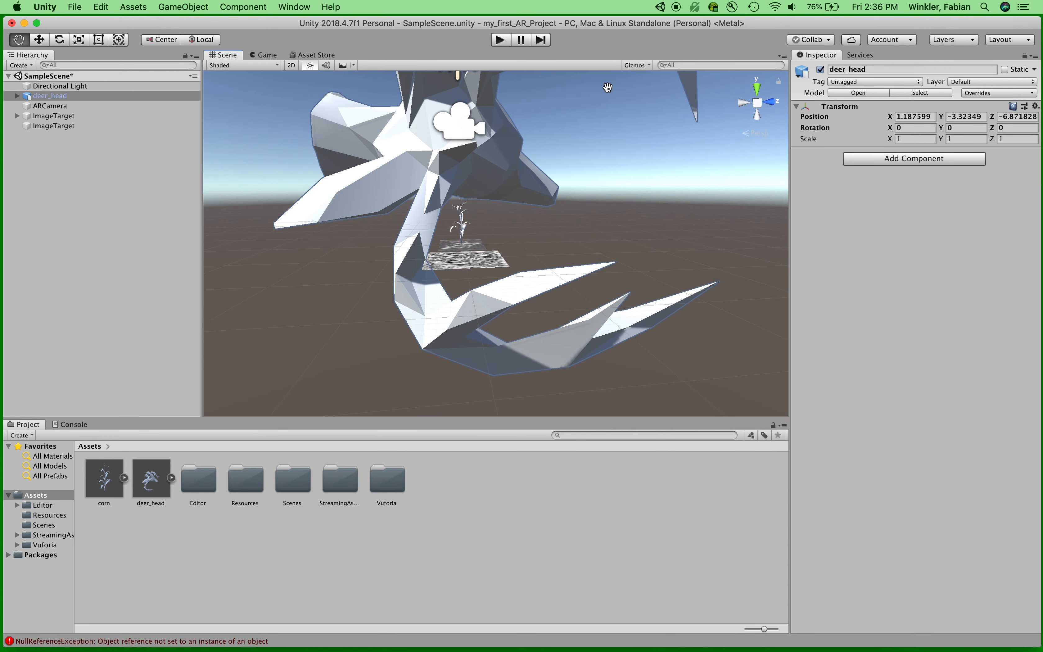
pyautogui.scroll(5, 567, 194)
pyautogui.scroll(-4, 567, 194)
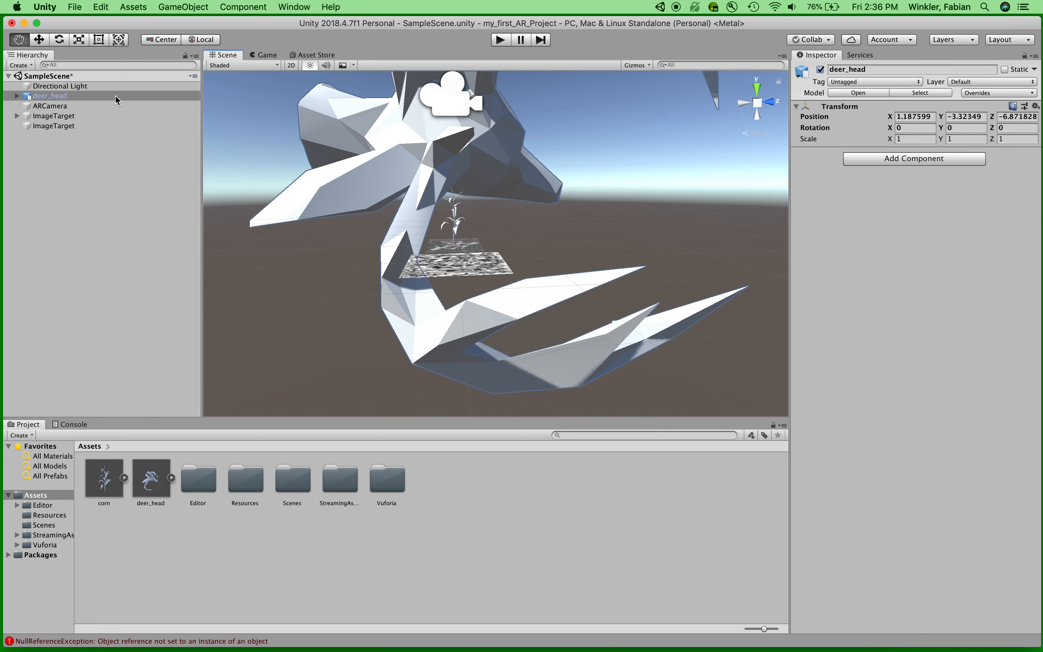
pyautogui.keyDown('alt'); pyautogui.moveTo(409, 194); pyautogui.dragTo(696, 345); pyautogui.keyUp('alt')
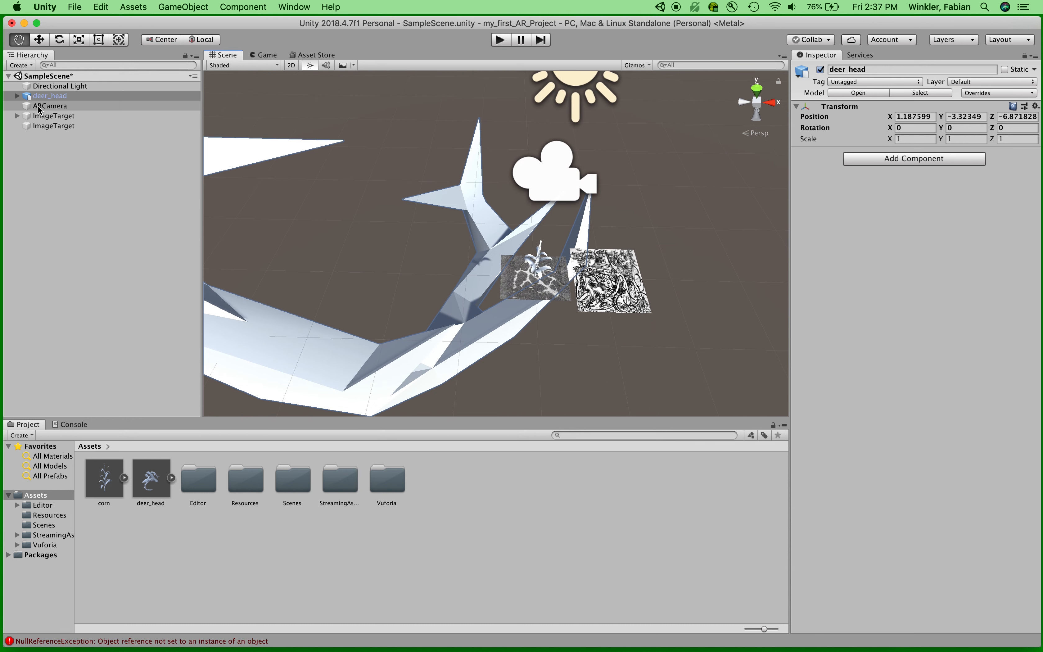
# Set the scale of the deer_head model to 0.05 on the X, Y and Z axes.
pyautogui.click(31, 96)
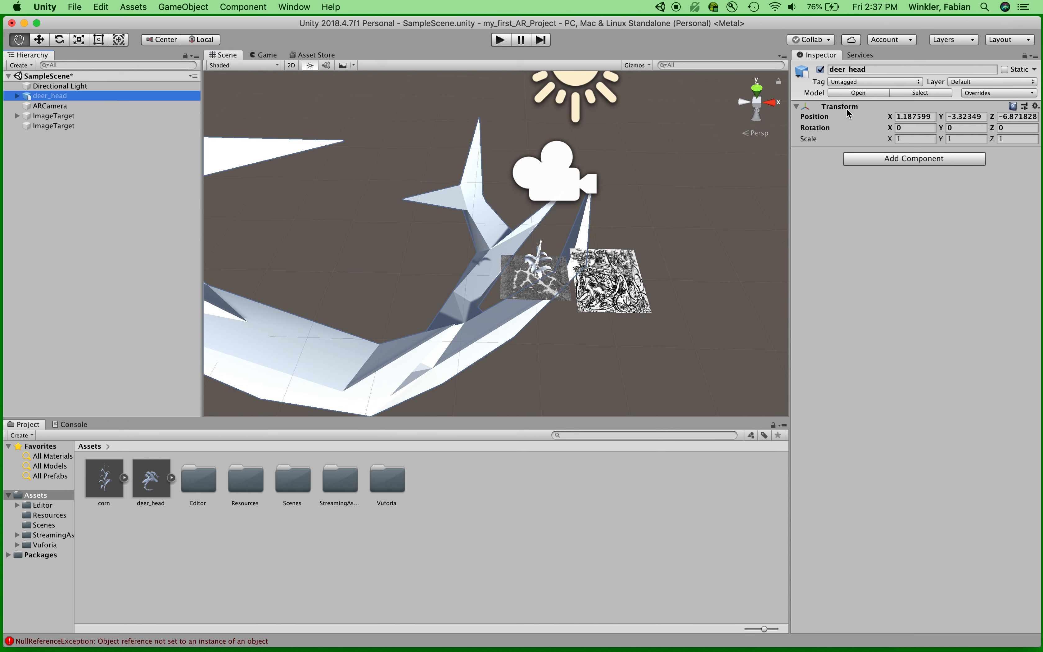
pyautogui.click(902, 139)
pyautogui.write('0.')
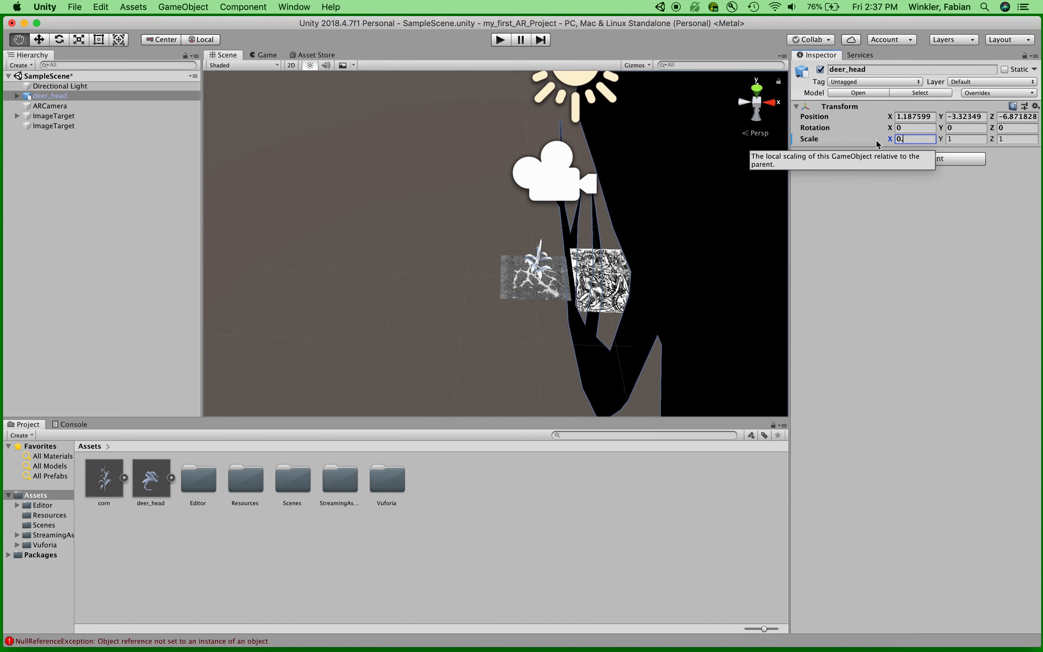
pyautogui.write('05')
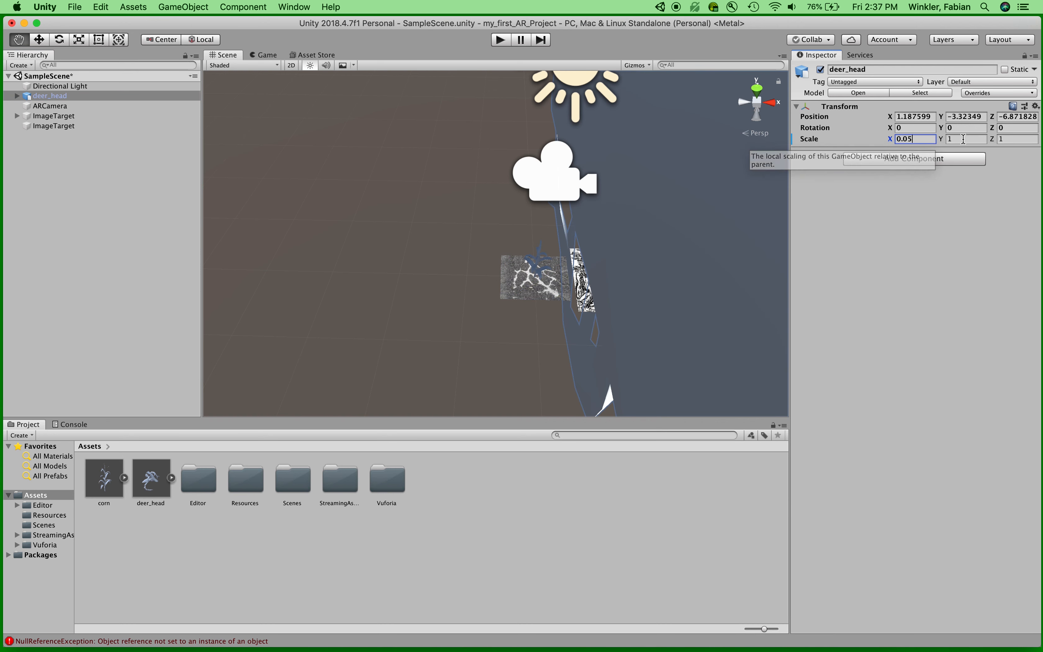
pyautogui.moveTo(966, 139); pyautogui.dragTo(939, 142)
pyautogui.write('.005')
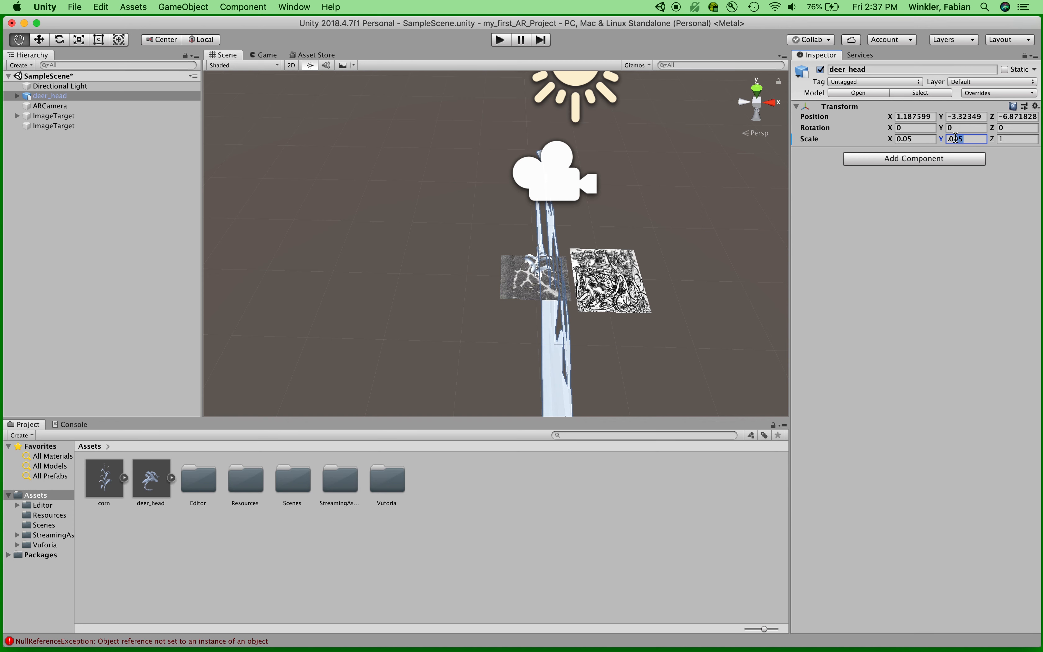
pyautogui.write('5')
pyautogui.click(1008, 138)
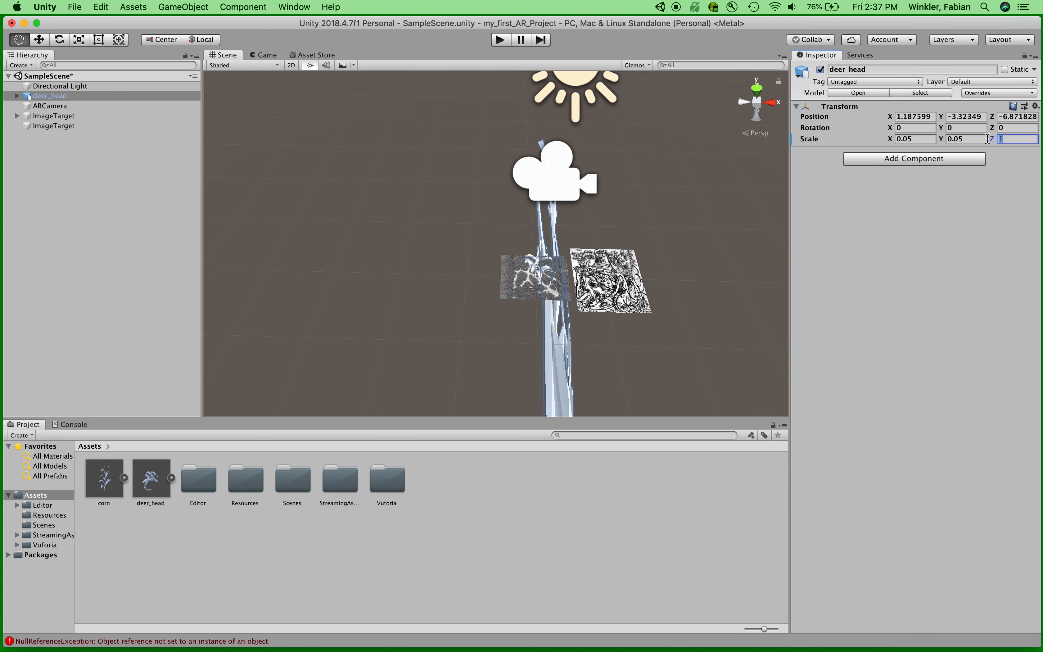
pyautogui.write('0.05')
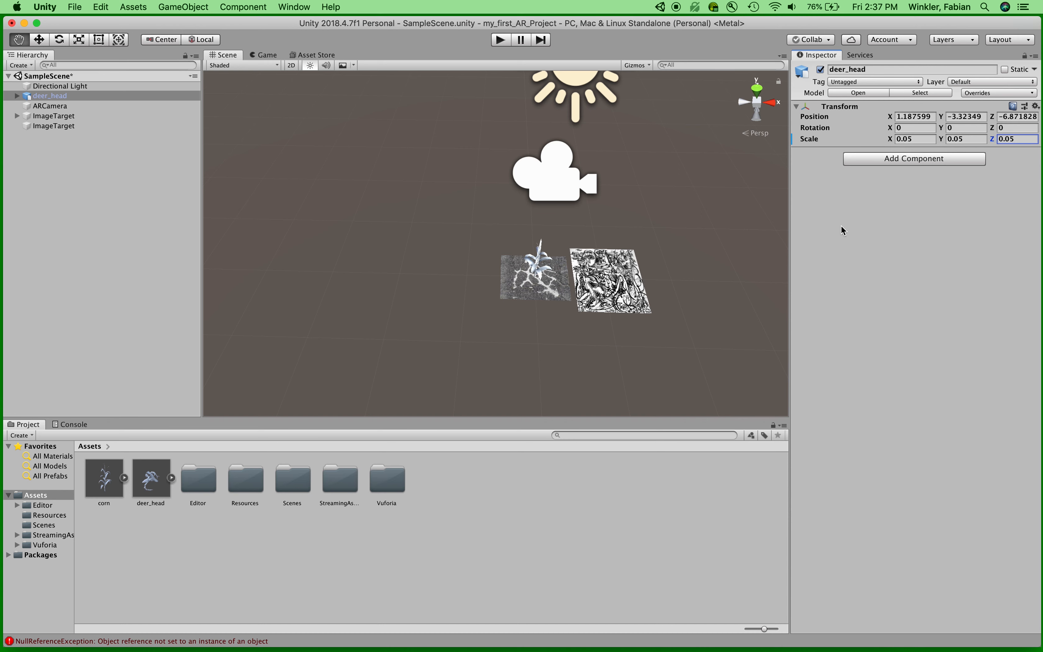
# Set the scale of the deer_head model to 0.1 on the X, Y and Z axes.
pyautogui.scroll(5, 700, 263)
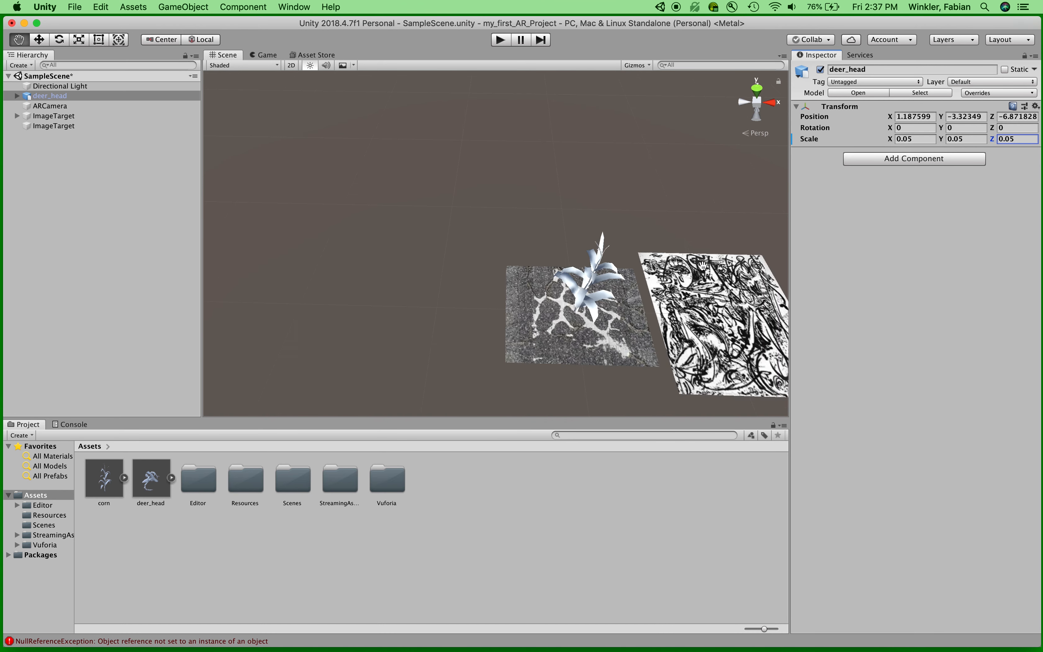
pyautogui.moveTo(693, 322); pyautogui.dragTo(508, 285)
pyautogui.scroll(5, 508, 285)
pyautogui.scroll(-6, 508, 286)
pyautogui.scroll(-4, 508, 287)
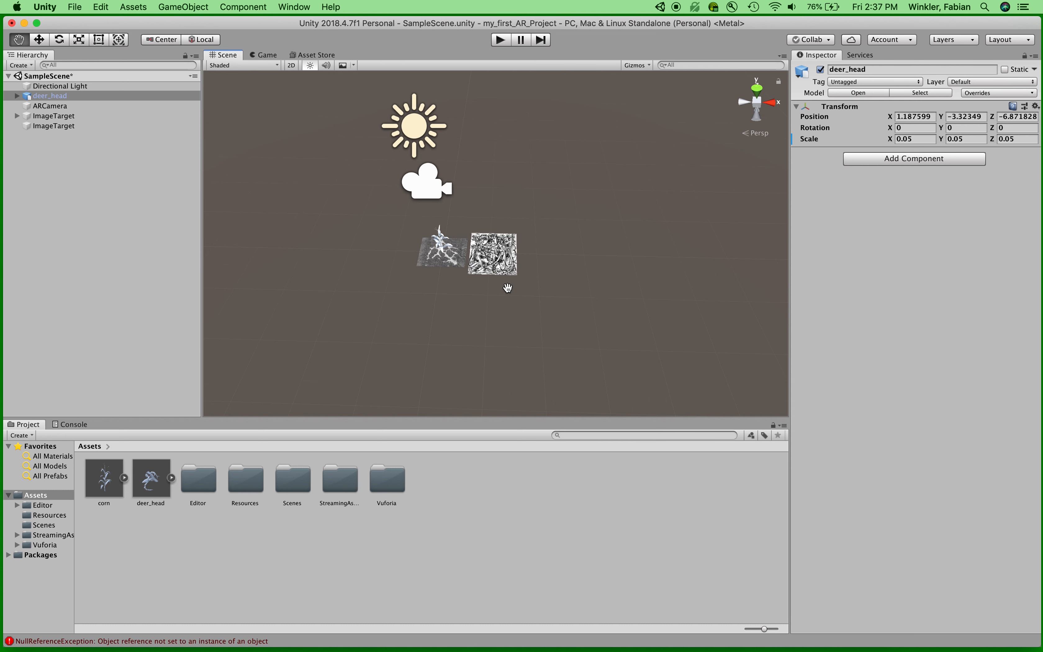
pyautogui.scroll(2, 508, 287)
pyautogui.moveTo(919, 141); pyautogui.dragTo(904, 138)
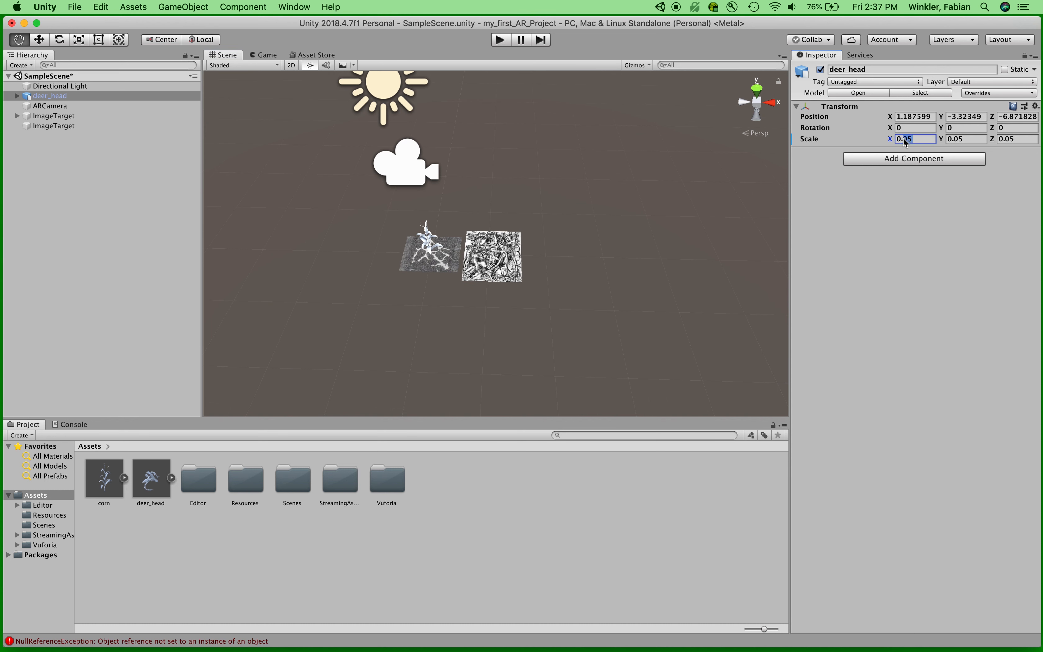
pyautogui.click(968, 141)
pyautogui.moveTo(968, 141); pyautogui.dragTo(1009, 141)
pyautogui.click(1015, 139)
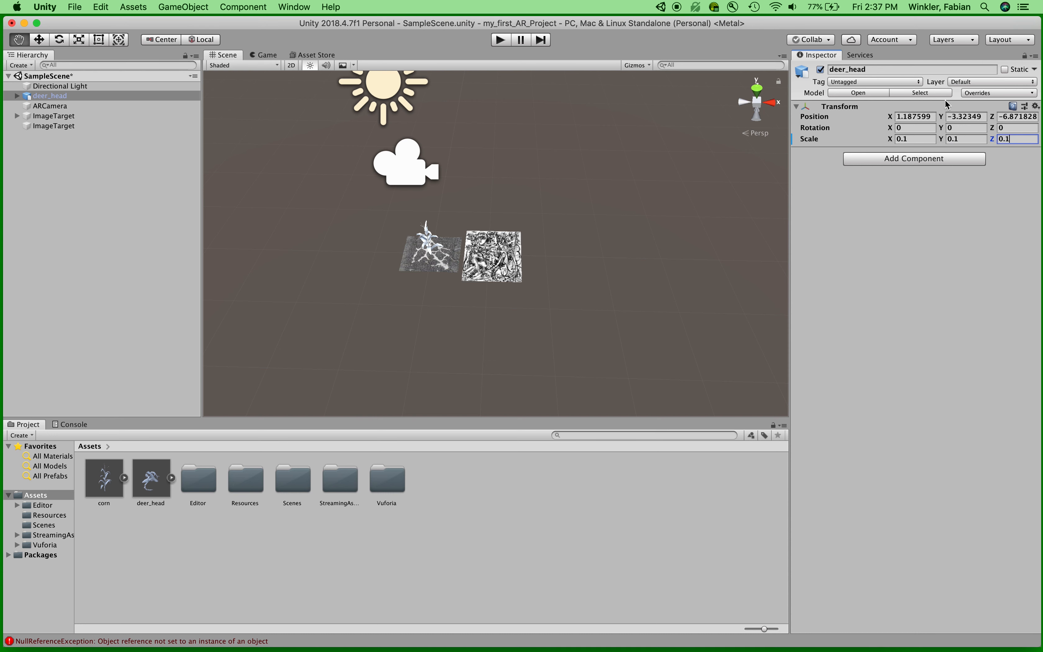
# Reset the position of the deer_head model to X 0, Y 0, Z 0.
pyautogui.click(919, 116)
pyautogui.write('0')
pyautogui.click(971, 116)
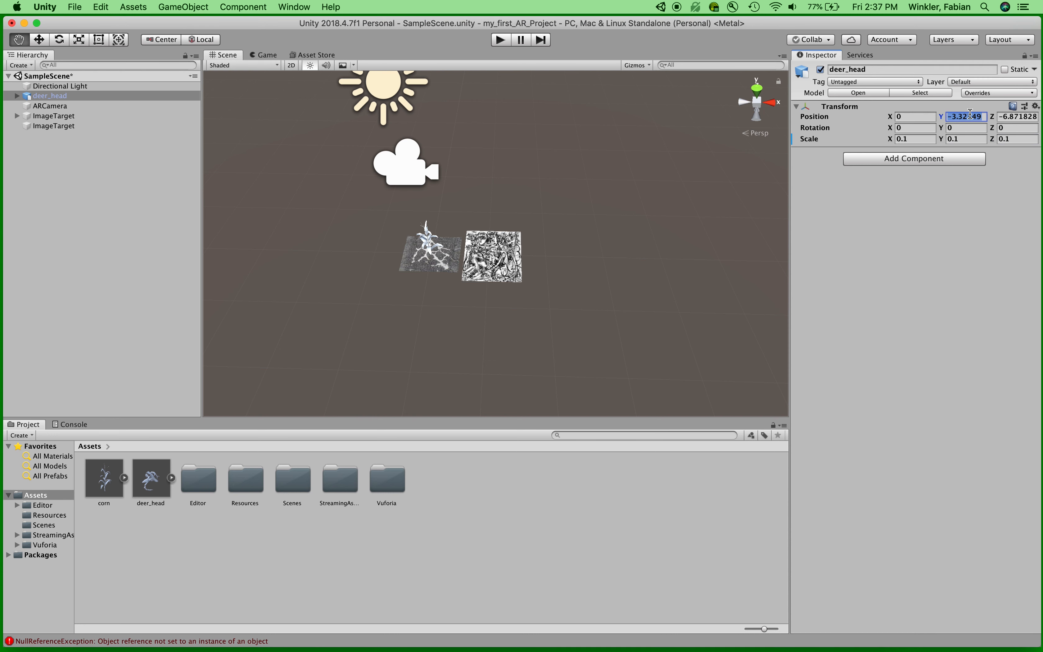
pyautogui.write('0')
pyautogui.click(1020, 116)
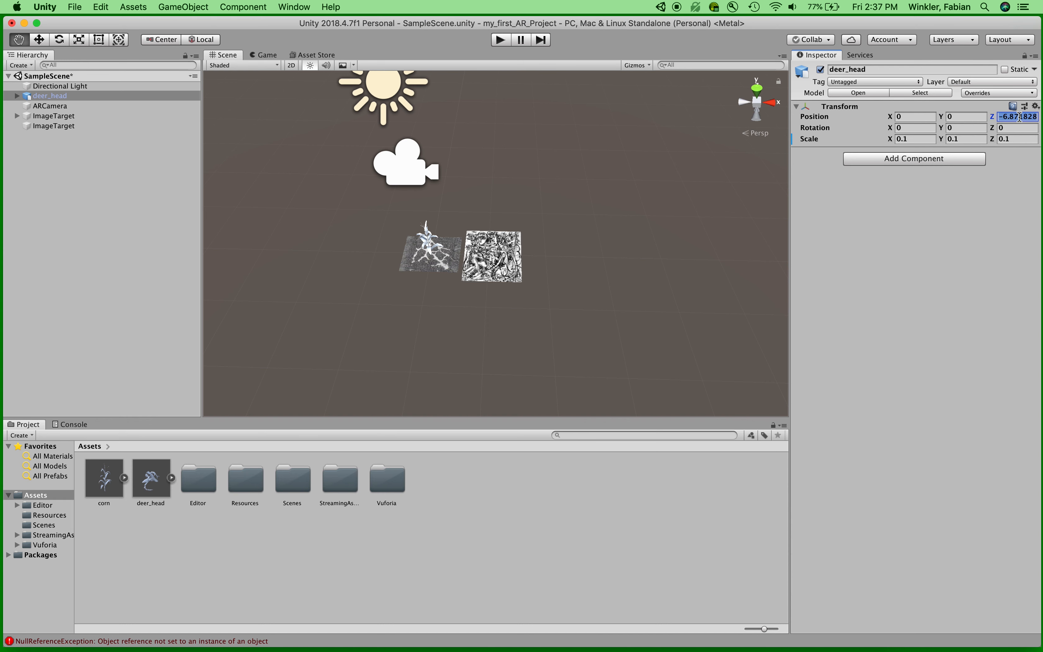
pyautogui.write('0')
# Move the deer_head model along the X axis to about 2.501, over the Jackson Pollock image target.
pyautogui.moveTo(376, 262); pyautogui.dragTo(554, 295)
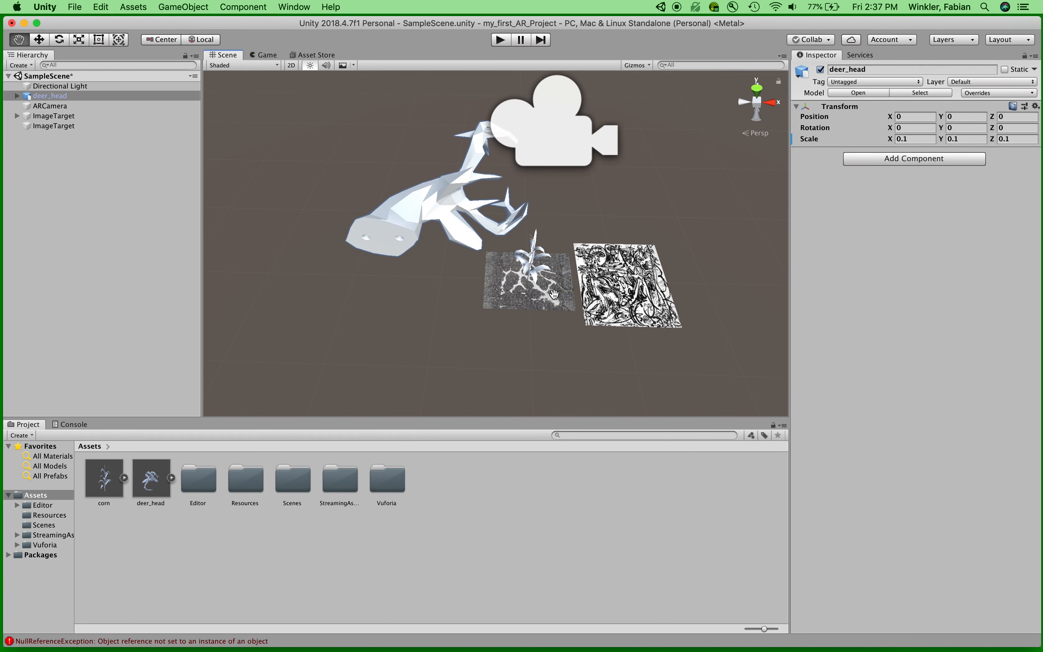
pyautogui.click(39, 40)
pyautogui.moveTo(495, 194); pyautogui.dragTo(715, 201)
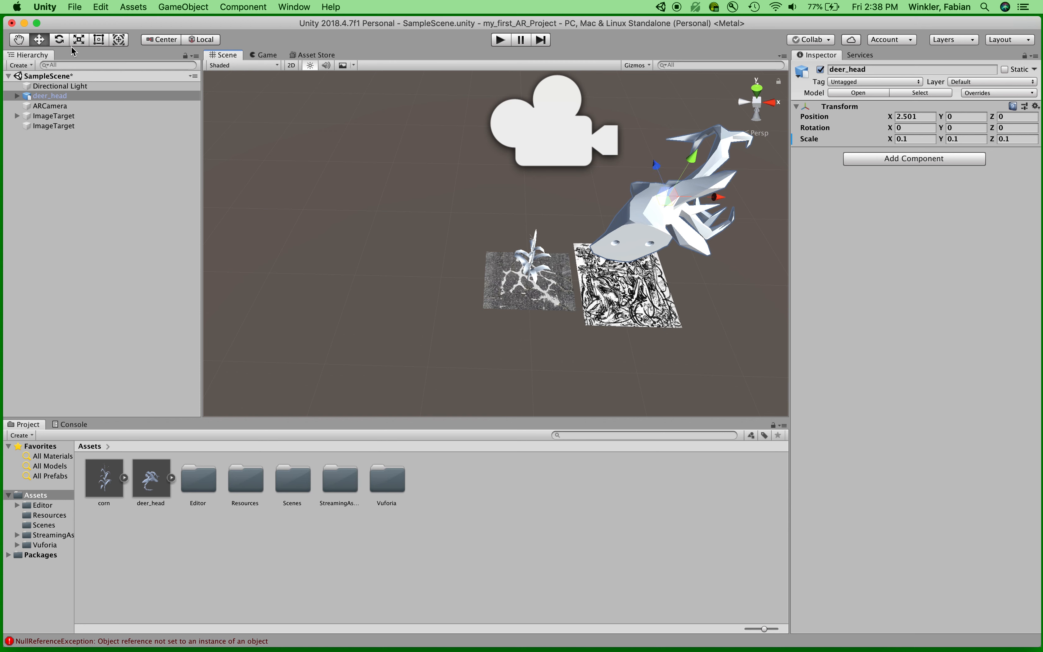
# Rotate the deer_head model about its Z axis and set its Z rotation to 90.
pyautogui.click(60, 40)
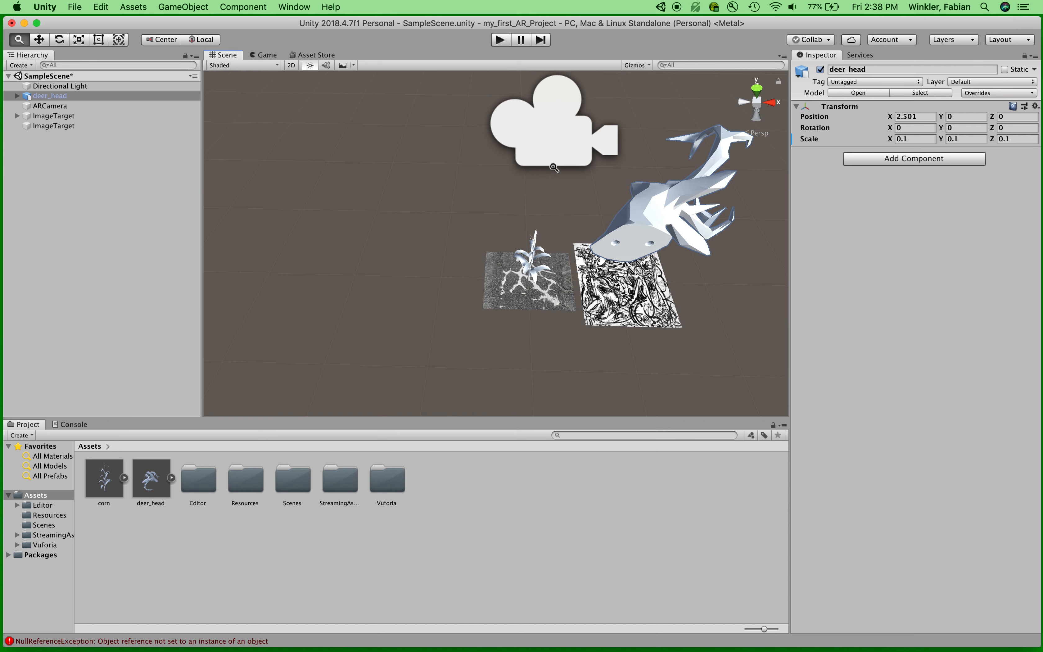
pyautogui.scroll(-3, 642, 248)
pyautogui.scroll(3, 642, 248)
pyautogui.keyDown('alt'); pyautogui.moveTo(642, 248); pyautogui.dragTo(418, 99); pyautogui.keyUp('alt')
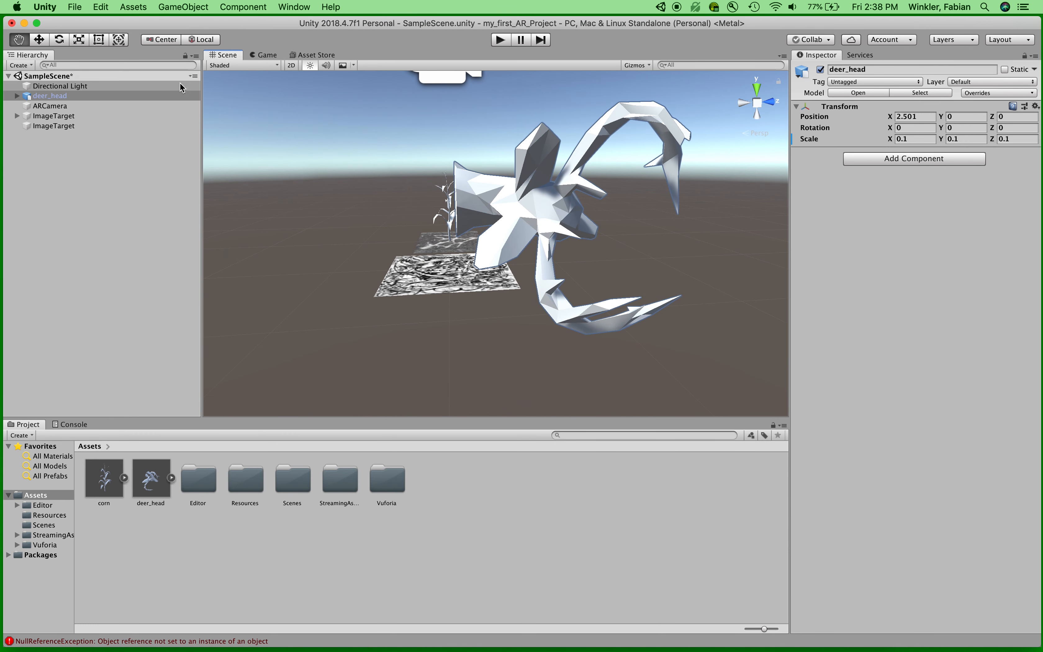
pyautogui.click(65, 43)
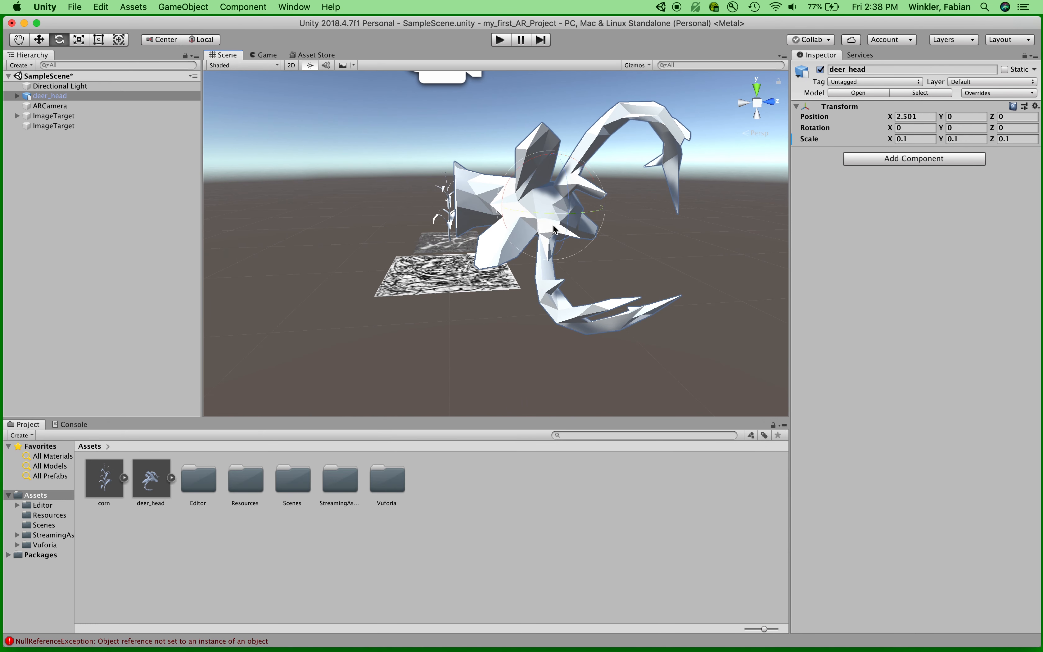
pyautogui.moveTo(565, 179); pyautogui.dragTo(528, 67)
pyautogui.click(1012, 128)
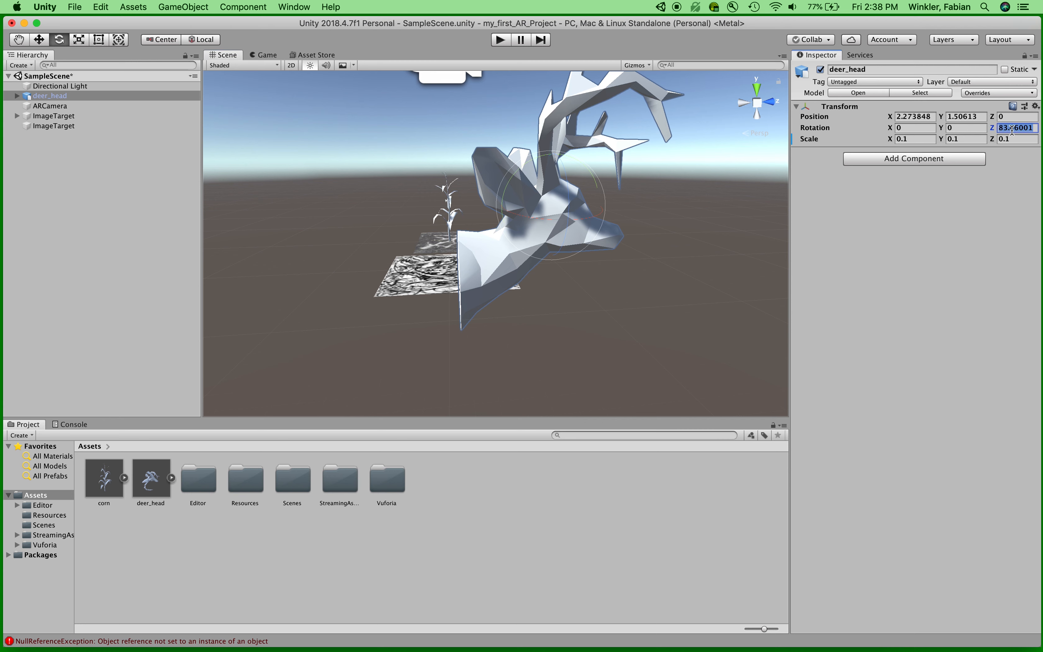
pyautogui.write('90')
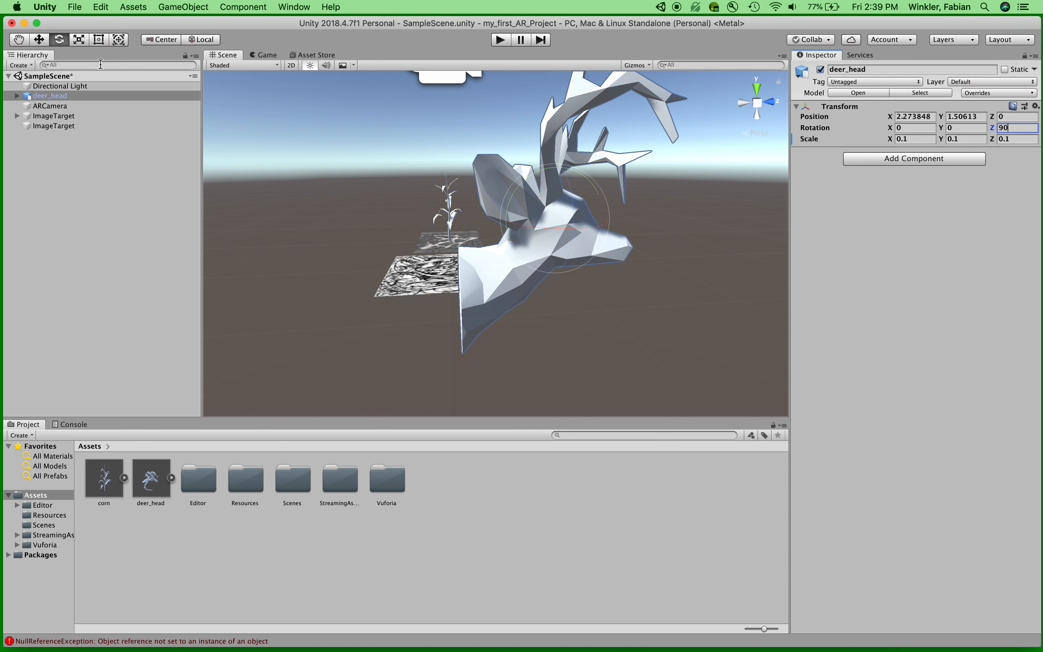
# Rotate the deer_head model about the X axis and set its X rotation to -90.
pyautogui.click(18, 39)
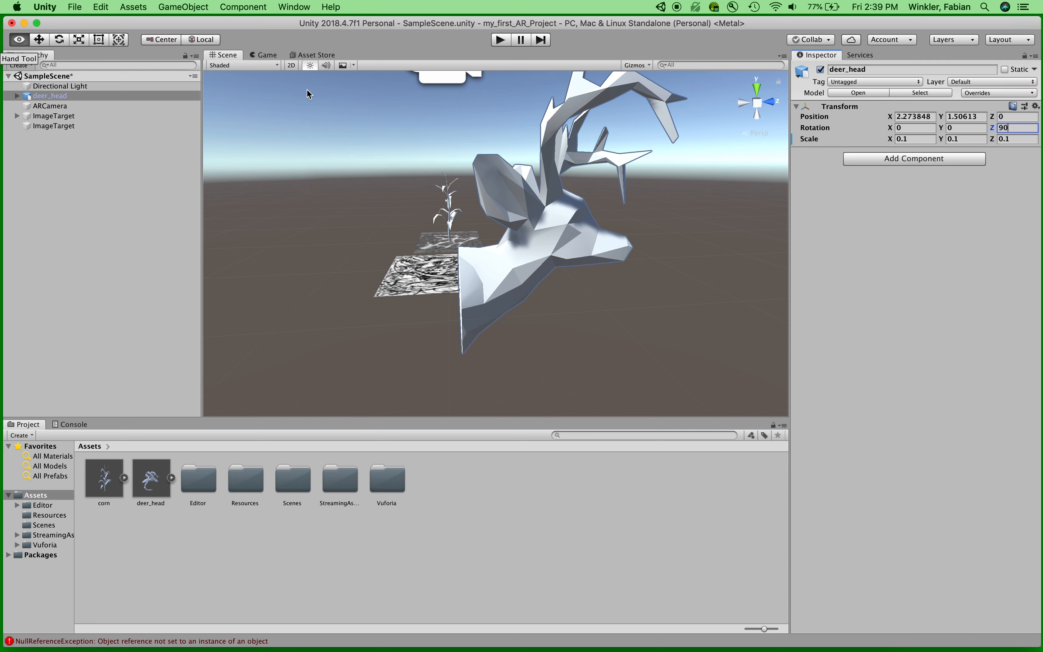
pyautogui.keyDown('alt'); pyautogui.moveTo(387, 175); pyautogui.dragTo(530, 189); pyautogui.keyUp('alt')
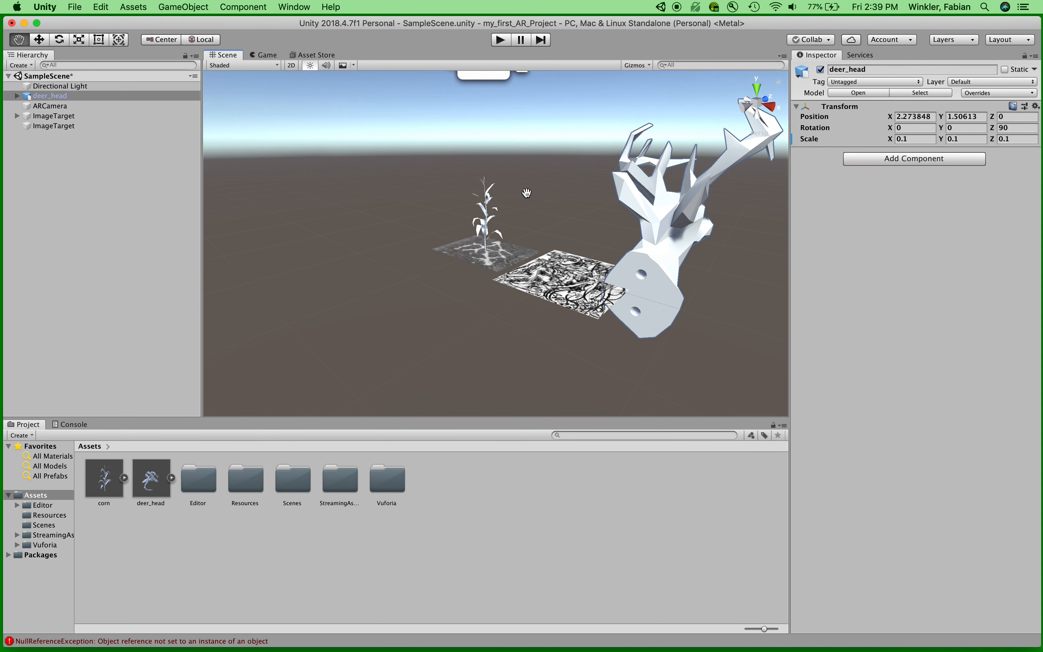
pyautogui.click(60, 41)
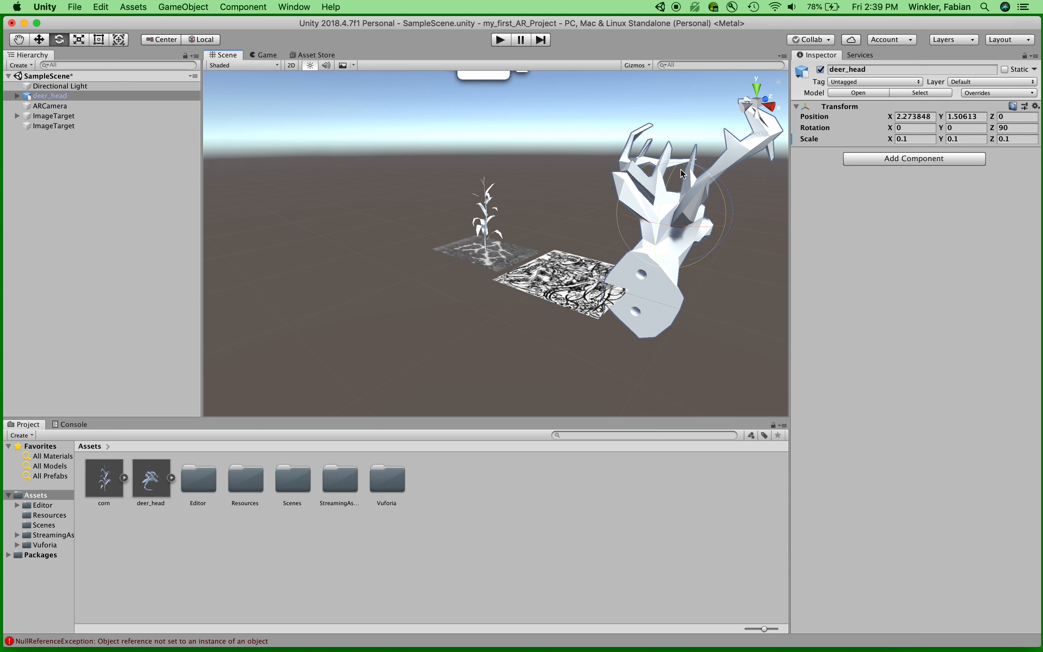
pyautogui.moveTo(676, 174); pyautogui.dragTo(645, 274)
pyautogui.click(910, 128)
pyautogui.press('Right')
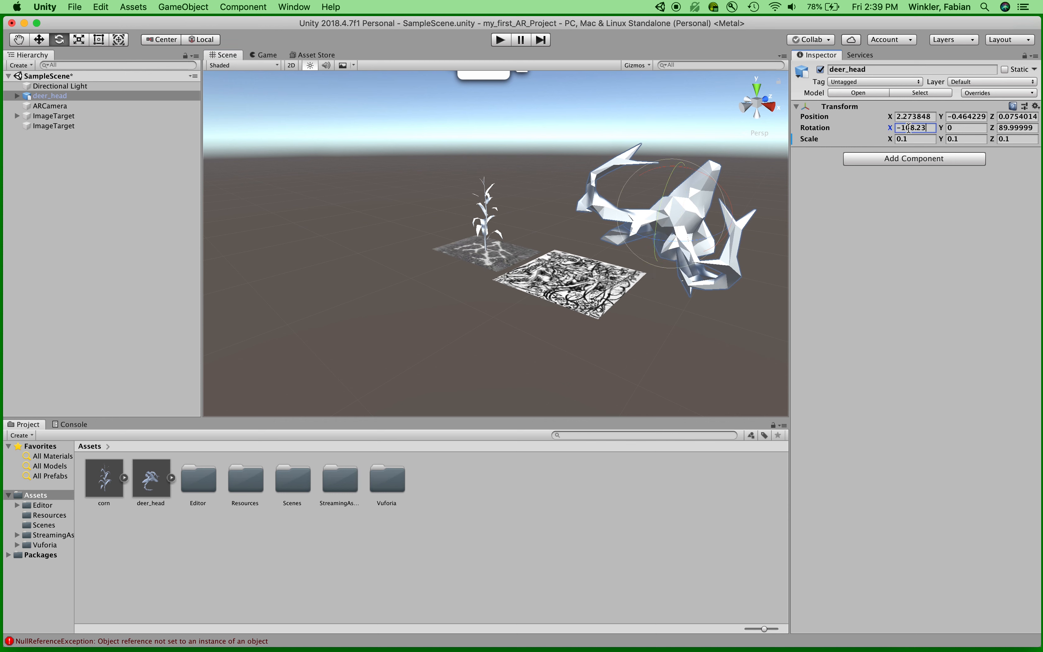
pyautogui.moveTo(902, 129); pyautogui.dragTo(929, 129)
pyautogui.write('90')
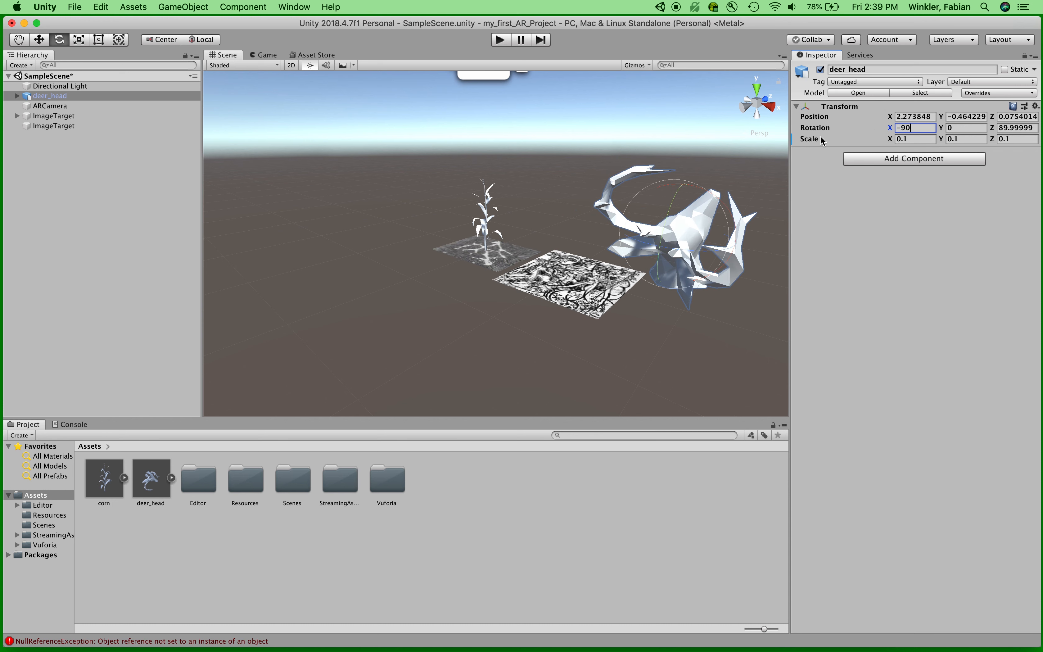
# Turn the upright deer_head model around and set its Z rotation to 270.
pyautogui.click(21, 40)
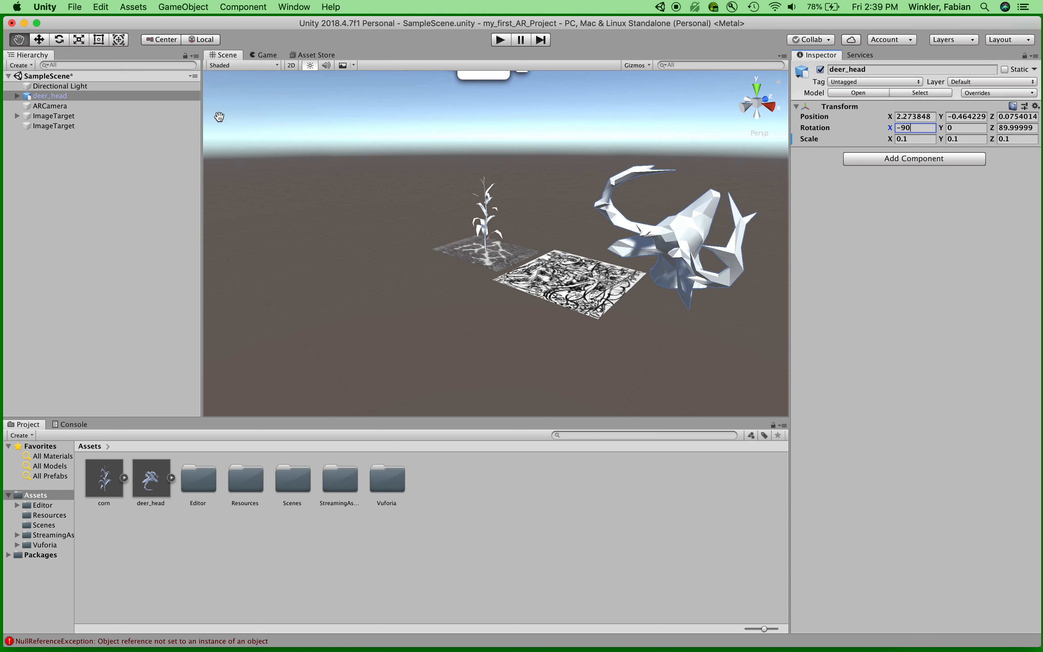
pyautogui.keyDown('ctrl'); pyautogui.moveTo(706, 271); pyautogui.dragTo(691, 298); pyautogui.keyUp('ctrl')
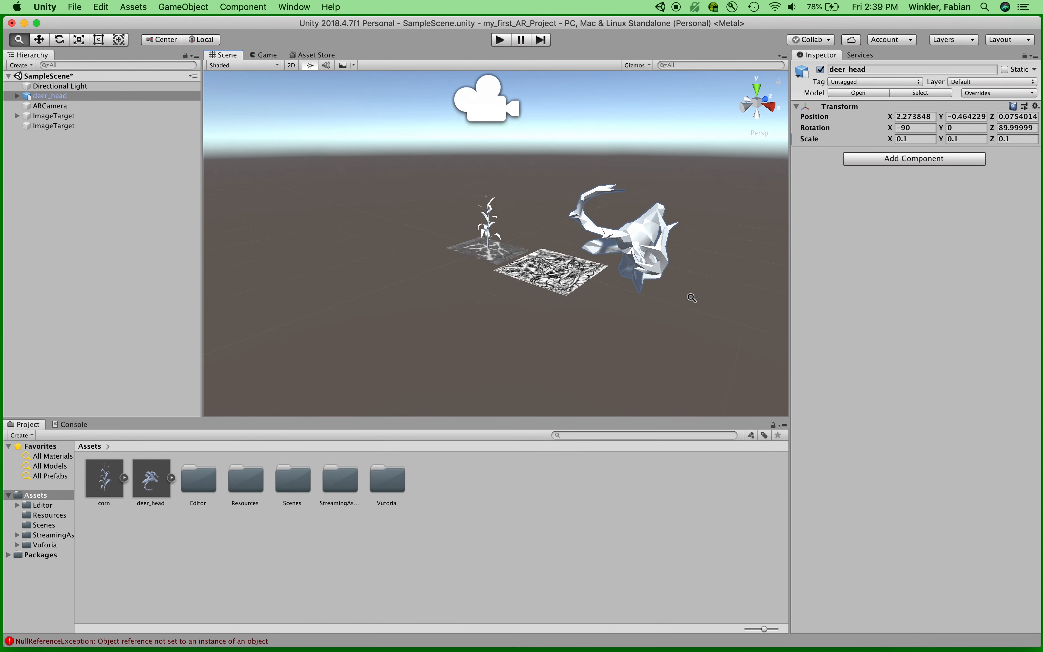
pyautogui.scroll(5, 691, 298)
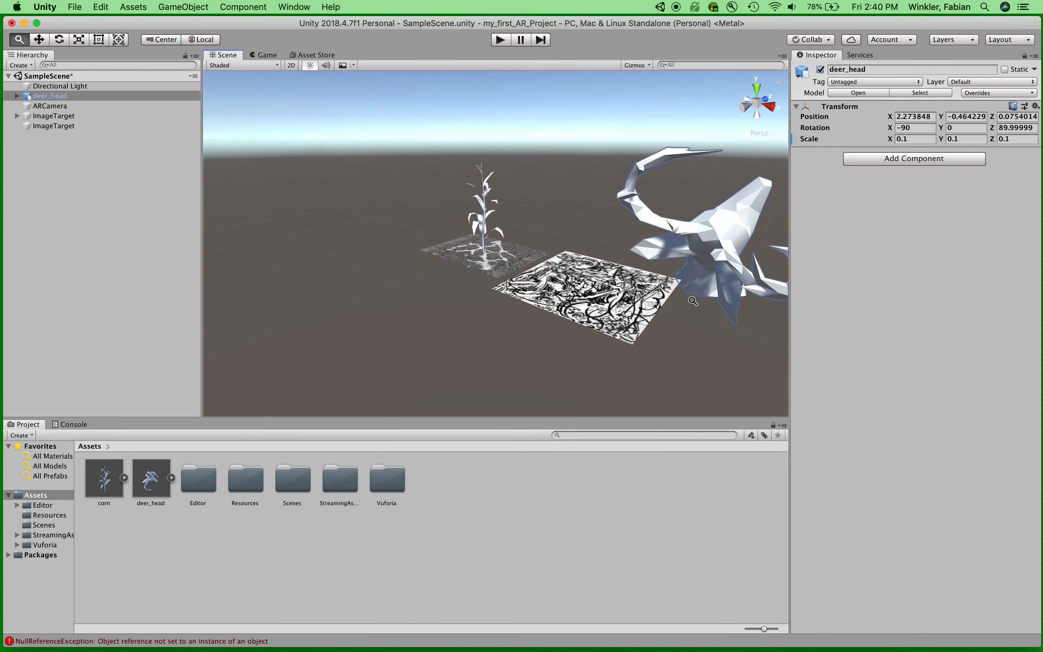
pyautogui.scroll(2, 692, 301)
pyautogui.keyDown('alt'); pyautogui.moveTo(692, 301); pyautogui.dragTo(765, 289); pyautogui.keyUp('alt')
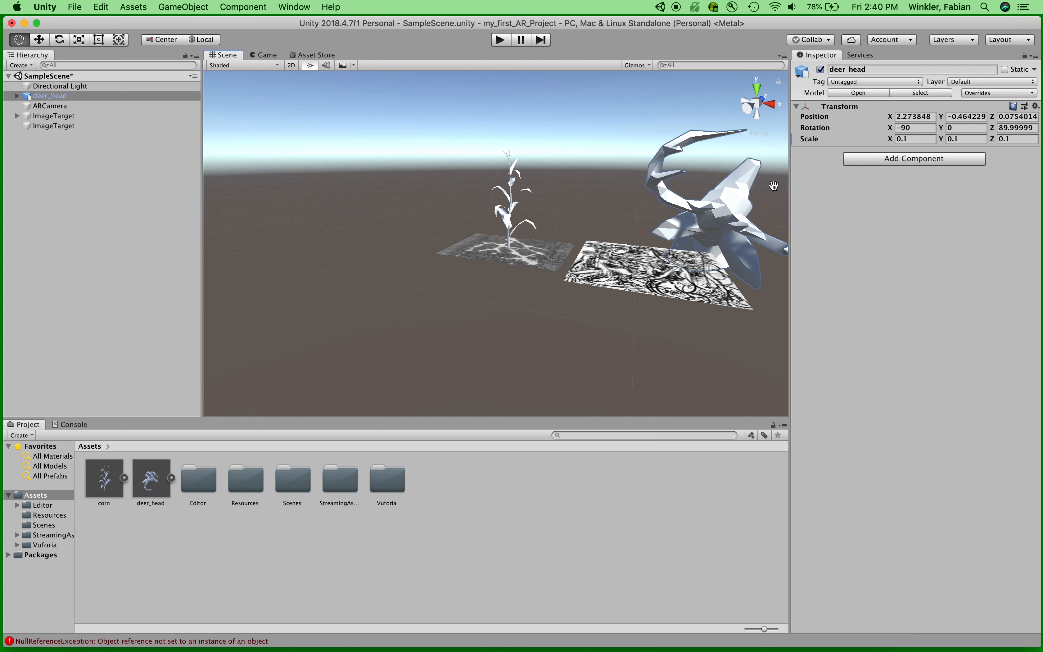
pyautogui.click(60, 40)
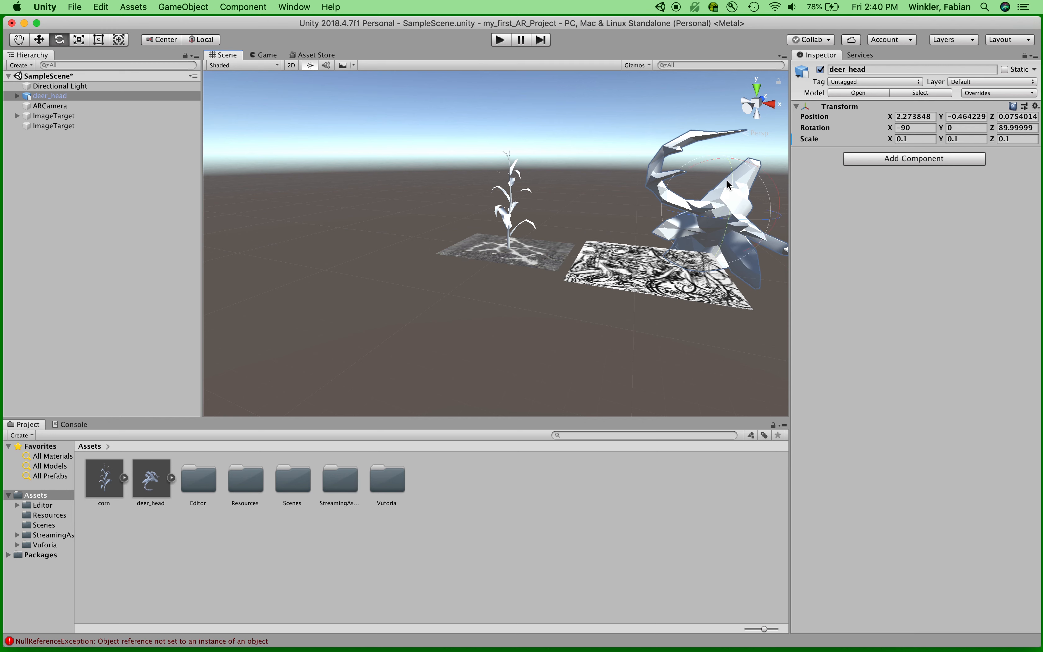
pyautogui.moveTo(748, 216); pyautogui.dragTo(483, 156)
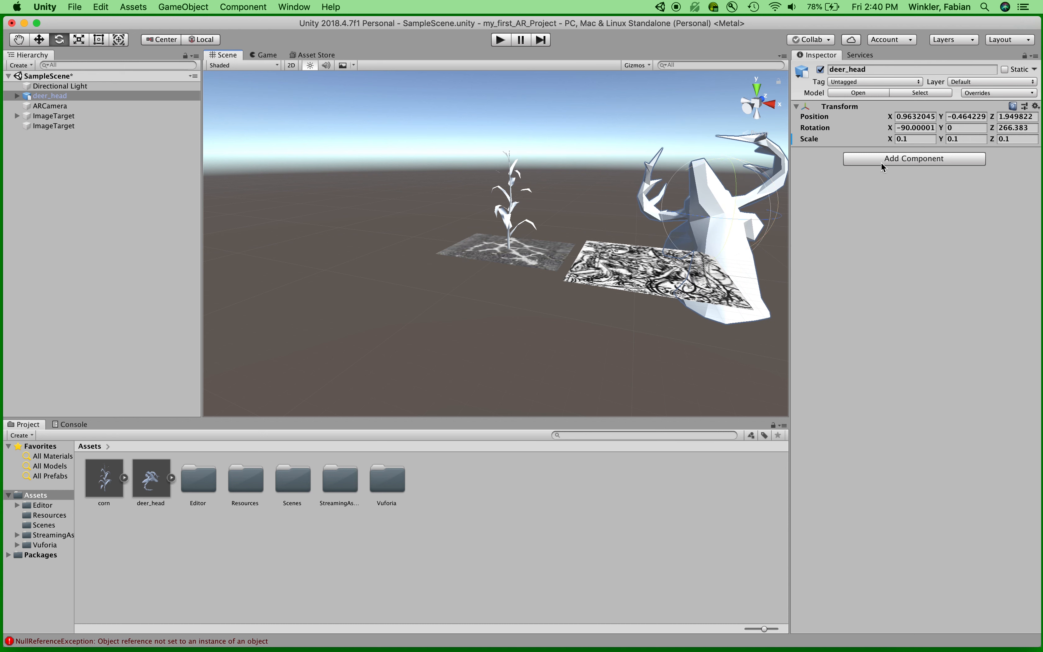
pyautogui.click(1008, 127)
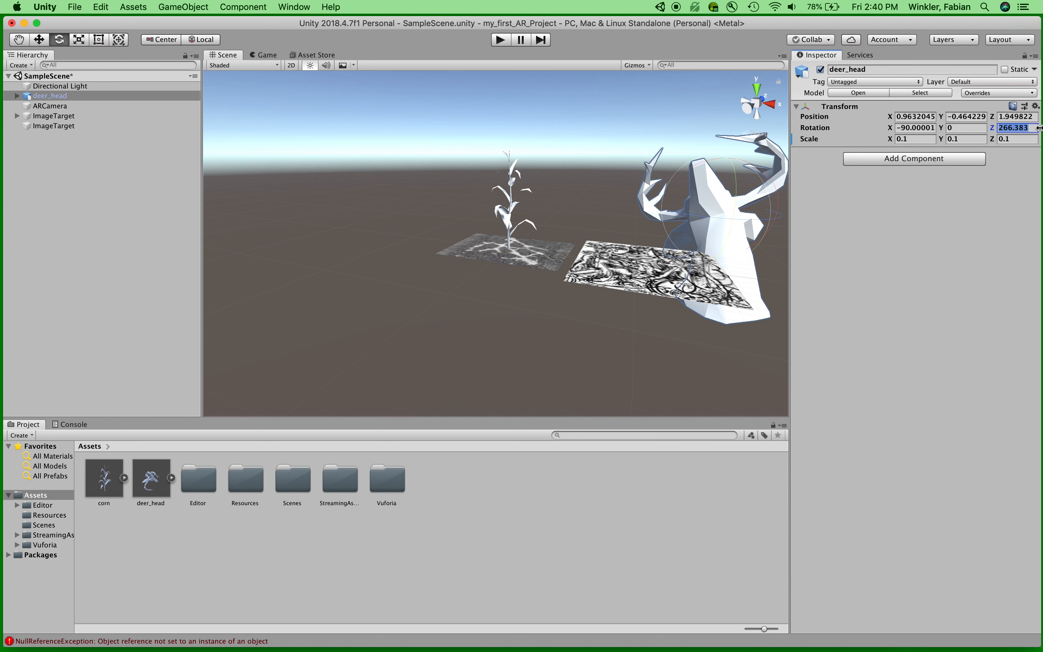
pyautogui.write('270')
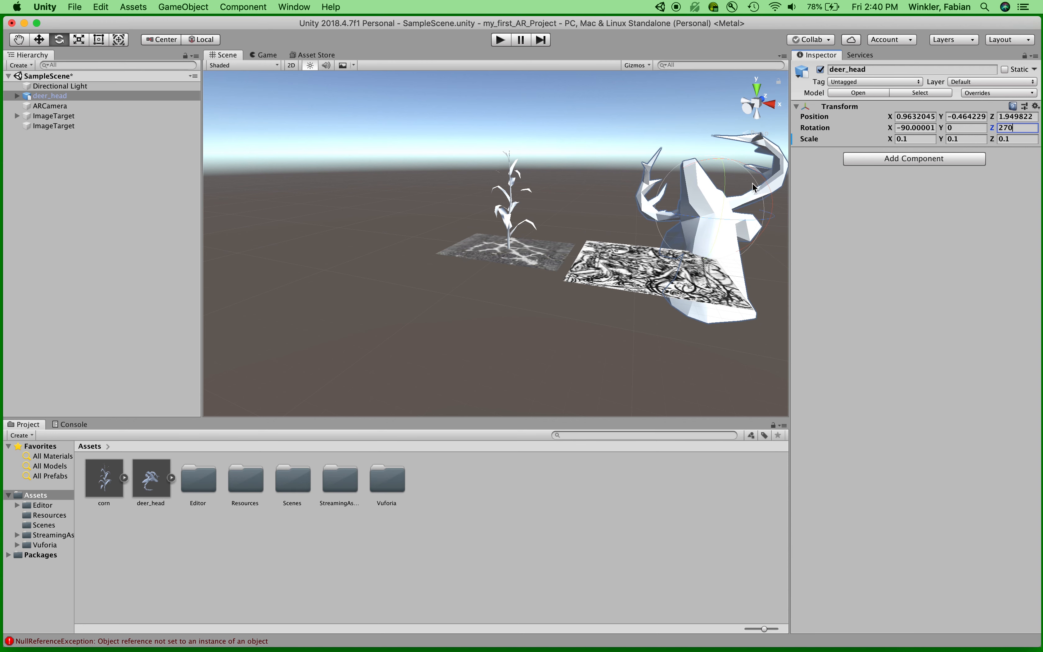
# Move the deer_head model onto the Jackson Pollock image target, at about X 0.427, Y -0.068, Z 1.366.
pyautogui.write('w')
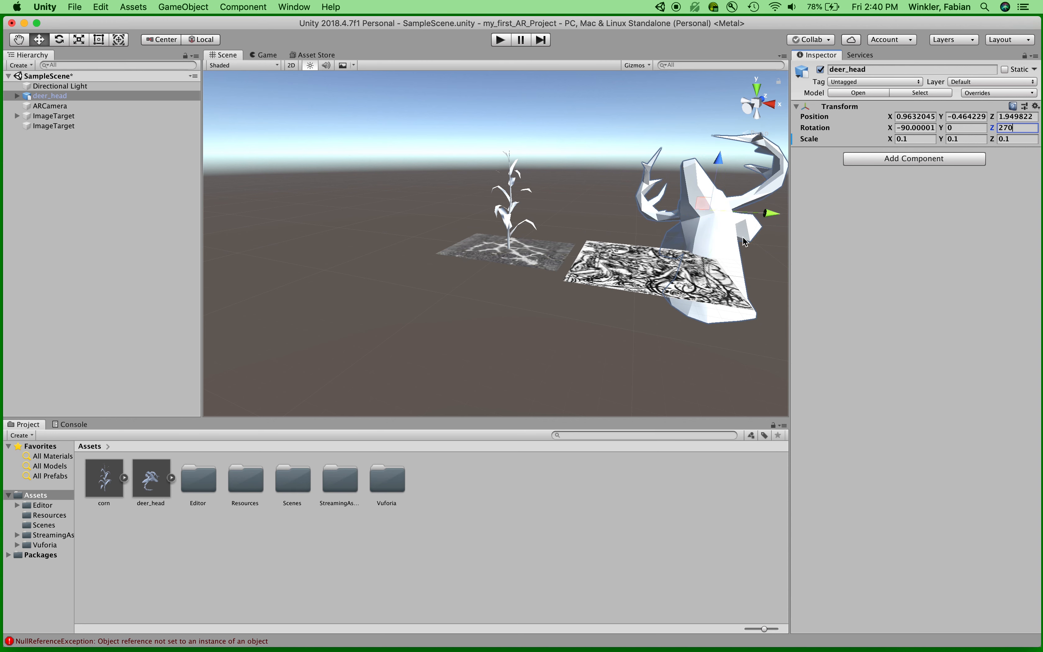
pyautogui.click(22, 38)
pyautogui.keyDown('alt'); pyautogui.moveTo(712, 232); pyautogui.dragTo(498, 288); pyautogui.keyUp('alt')
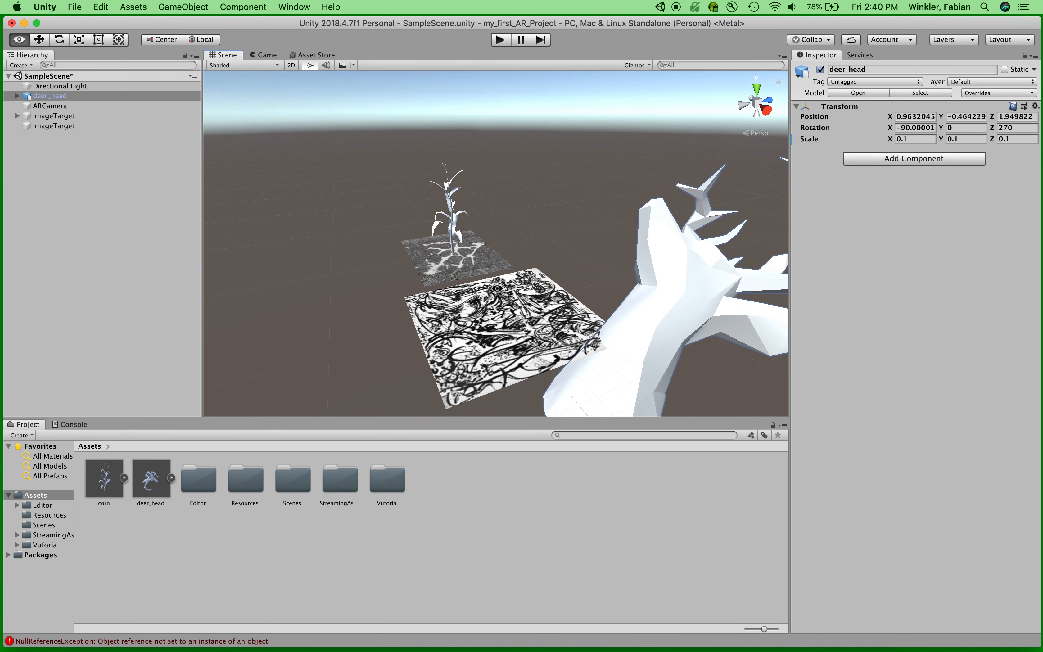
pyautogui.click(40, 40)
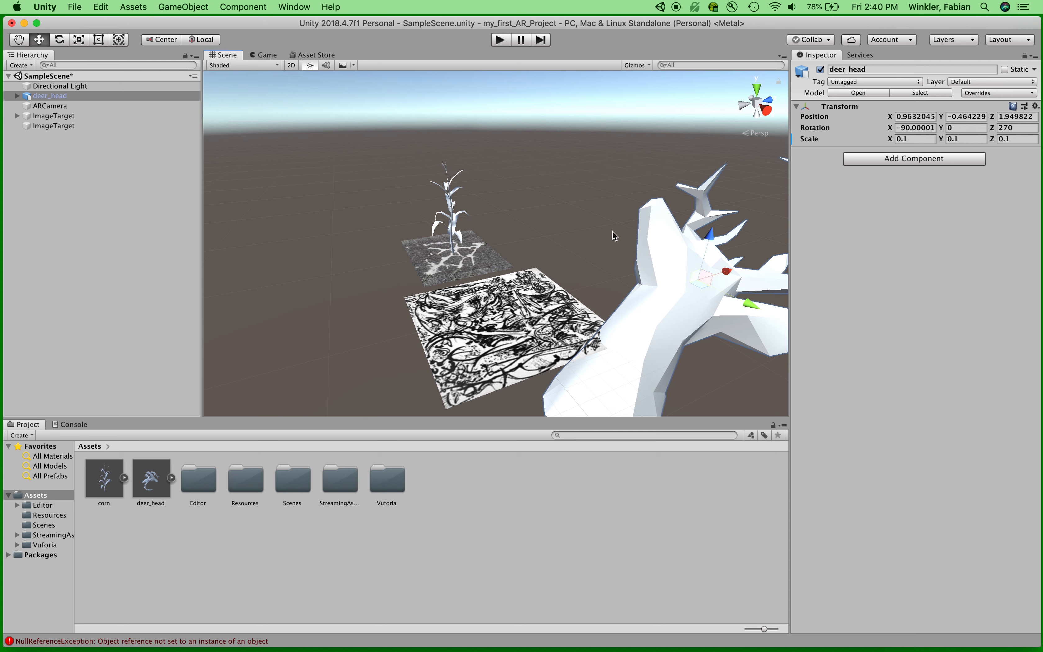
pyautogui.moveTo(748, 309); pyautogui.dragTo(596, 246)
pyautogui.moveTo(551, 211); pyautogui.dragTo(545, 157)
pyautogui.moveTo(580, 196); pyautogui.dragTo(597, 209)
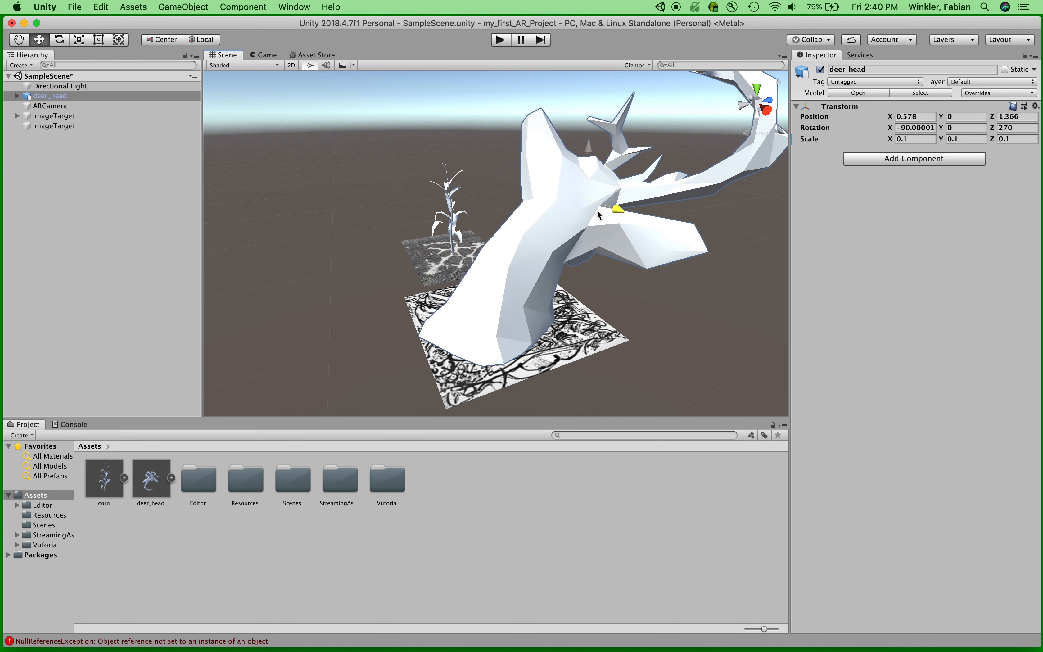
pyautogui.moveTo(588, 151)
pyautogui.mouseDown()
pyautogui.moveTo(560, 156)
pyautogui.moveTo(587, 162)
pyautogui.mouseUp()
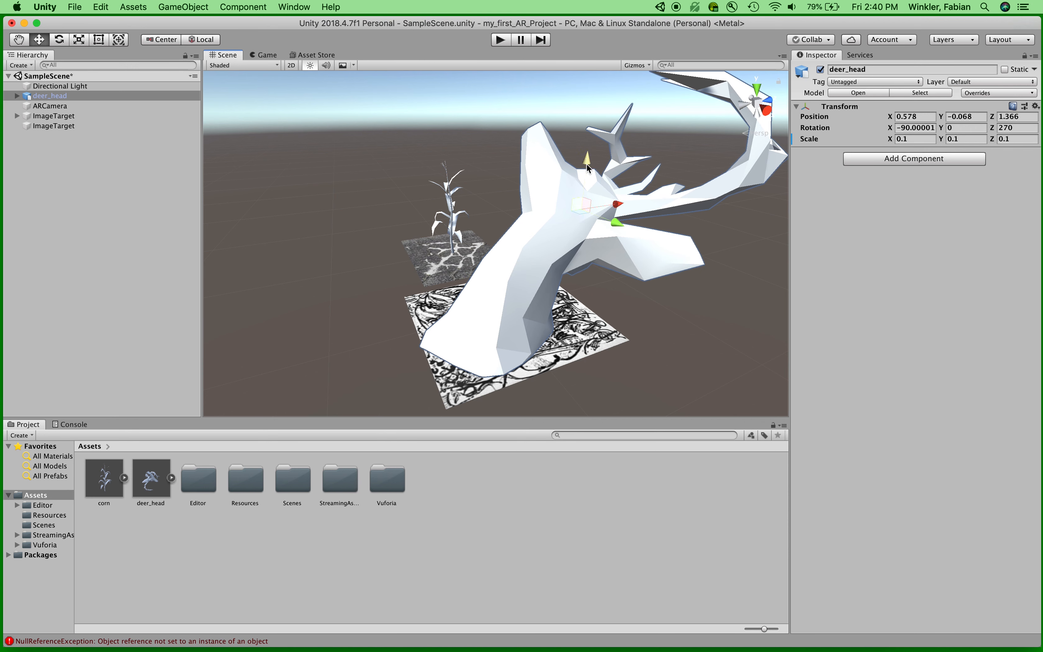
pyautogui.moveTo(614, 218); pyautogui.dragTo(613, 221)
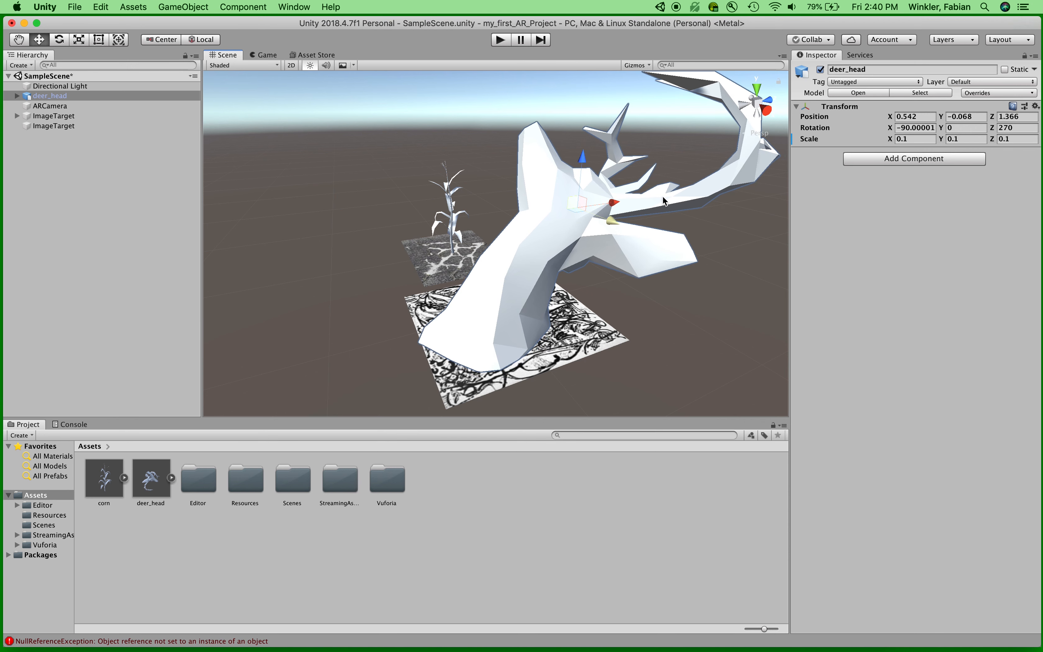
pyautogui.click(757, 89)
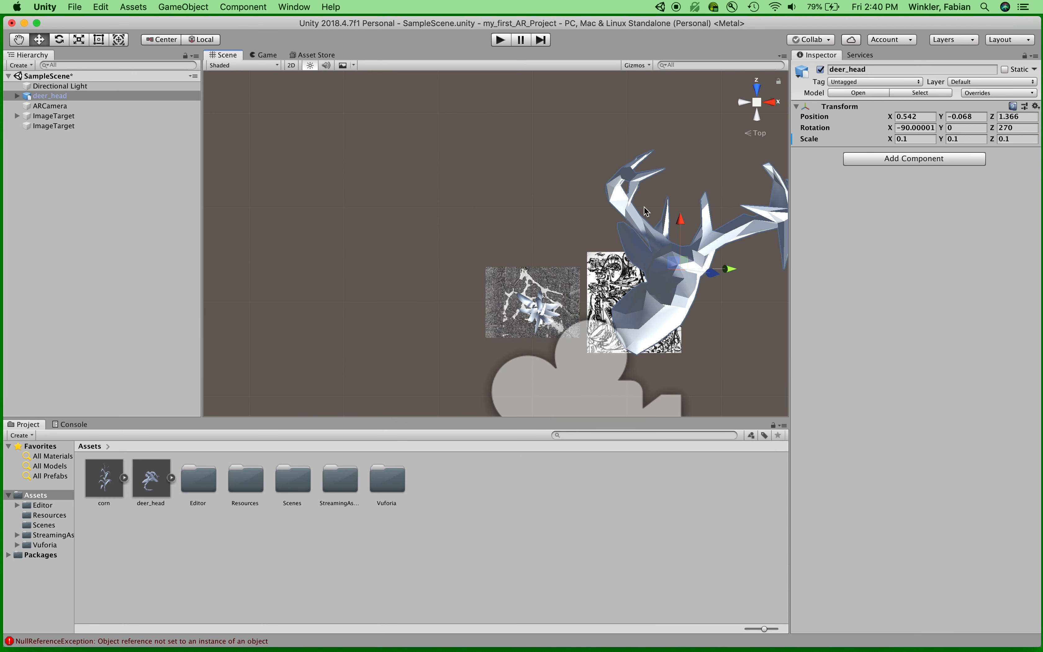
pyautogui.moveTo(729, 270)
pyautogui.mouseDown()
pyautogui.moveTo(706, 268)
pyautogui.moveTo(716, 270)
pyautogui.mouseUp()
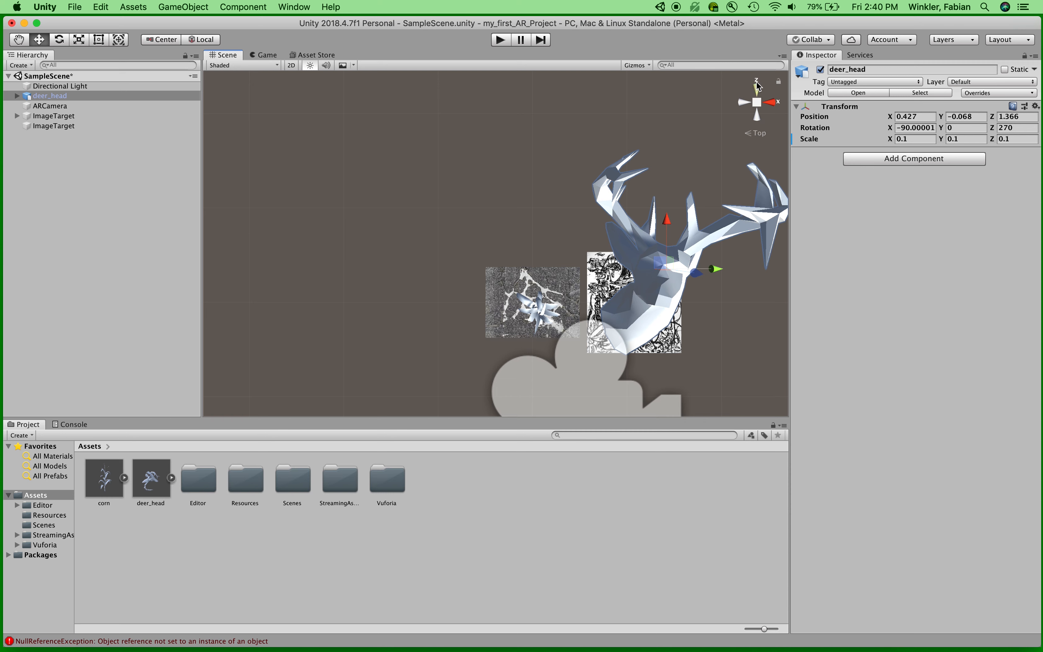
# Examine the deer_head's placement on the Jackson Pollock image target from the front, the side and above.
pyautogui.click(757, 89)
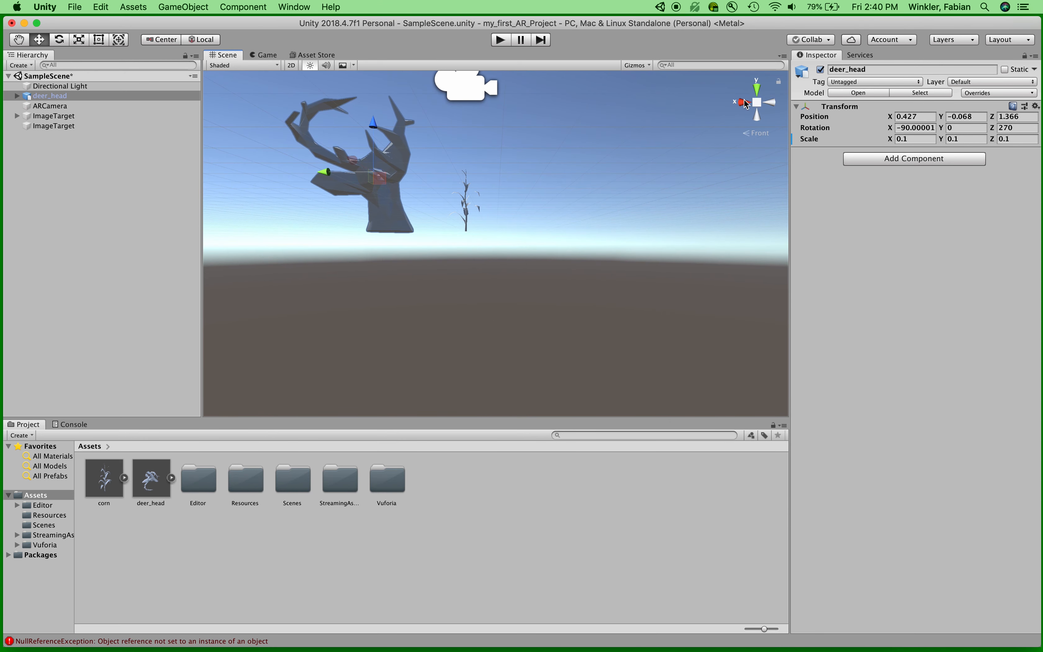
pyautogui.click(745, 102)
pyautogui.click(757, 102)
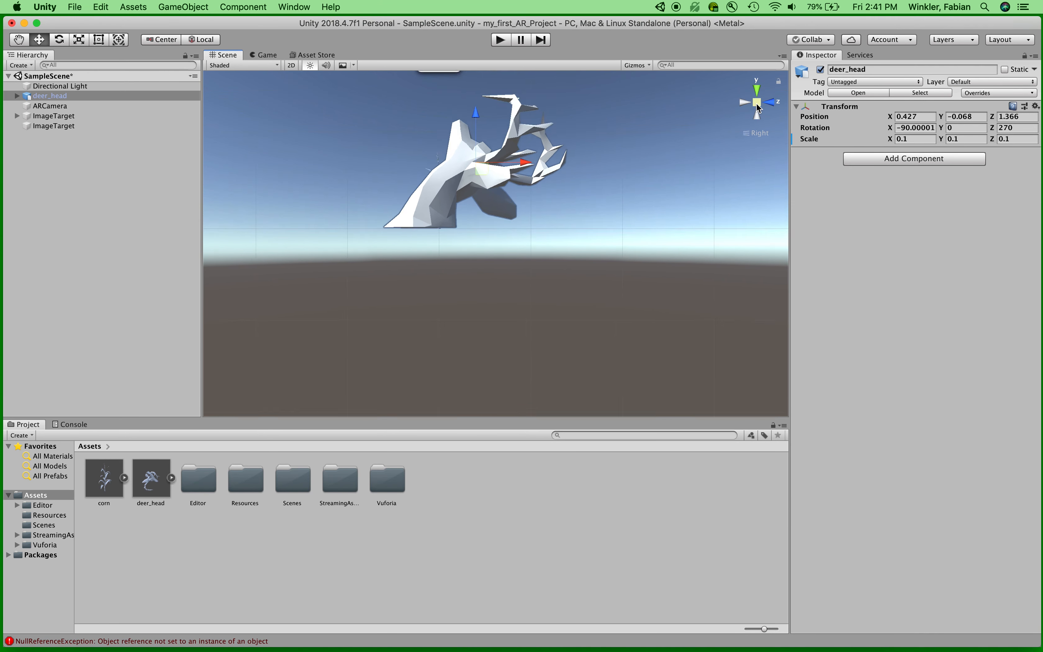
pyautogui.click(19, 39)
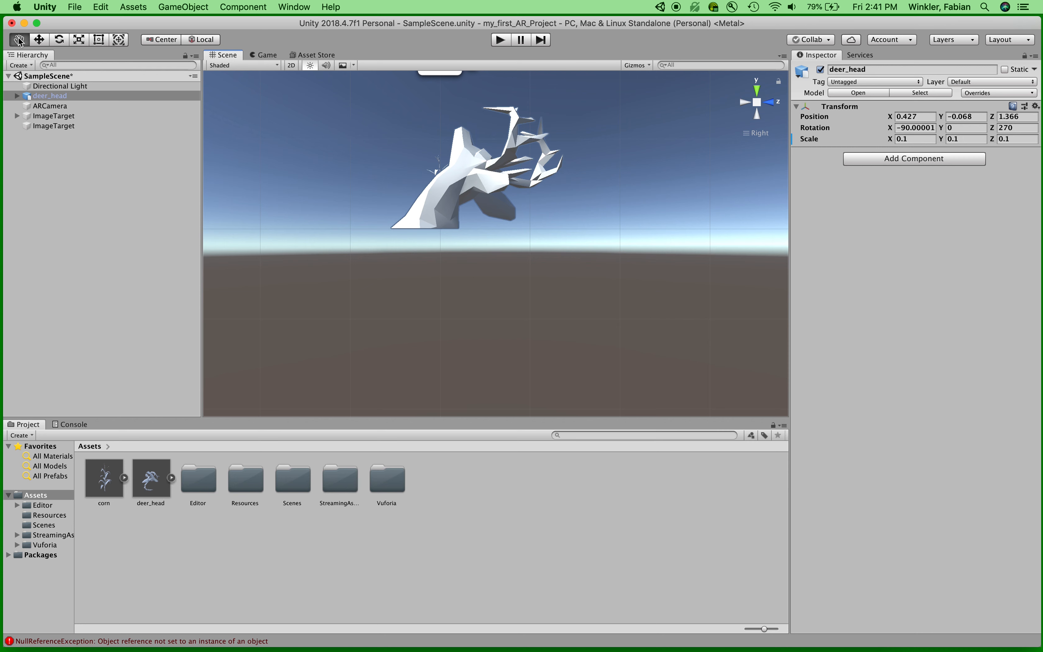
pyautogui.press('alt')
pyautogui.press('alt')
pyautogui.keyDown('alt'); pyautogui.moveTo(456, 174); pyautogui.dragTo(712, 275); pyautogui.keyUp('alt')
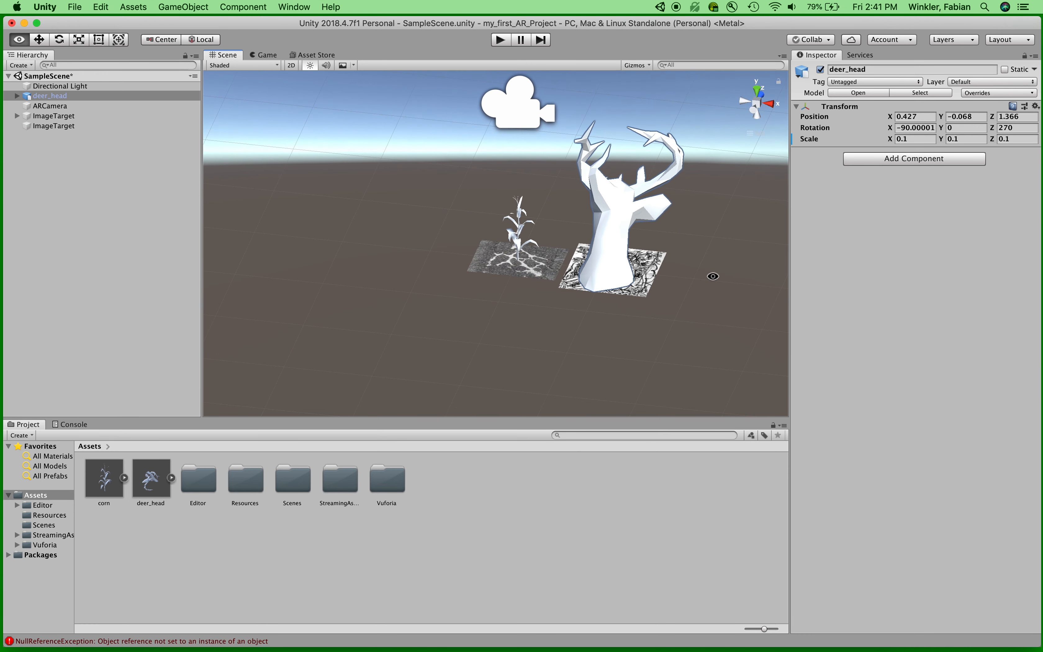
pyautogui.keyDown('alt'); pyautogui.moveTo(599, 246); pyautogui.dragTo(693, 252); pyautogui.keyUp('alt')
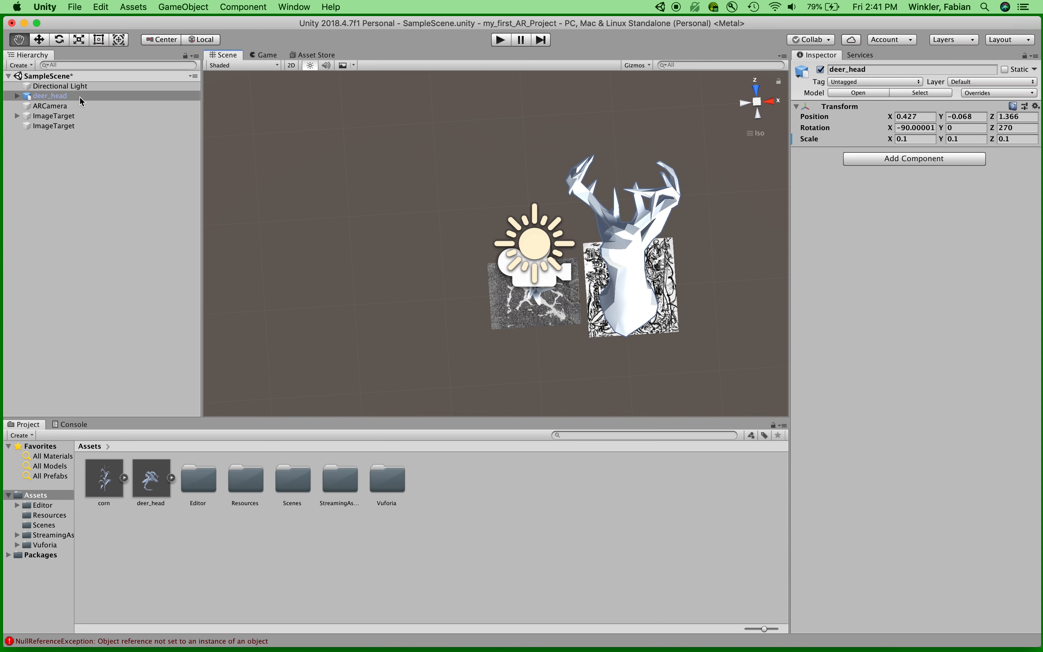
# Make deer_head a child of the Jackson Pollock image target and rename the Pao_crosswalk image target as corn_target.
pyautogui.moveTo(27, 98); pyautogui.dragTo(46, 128)
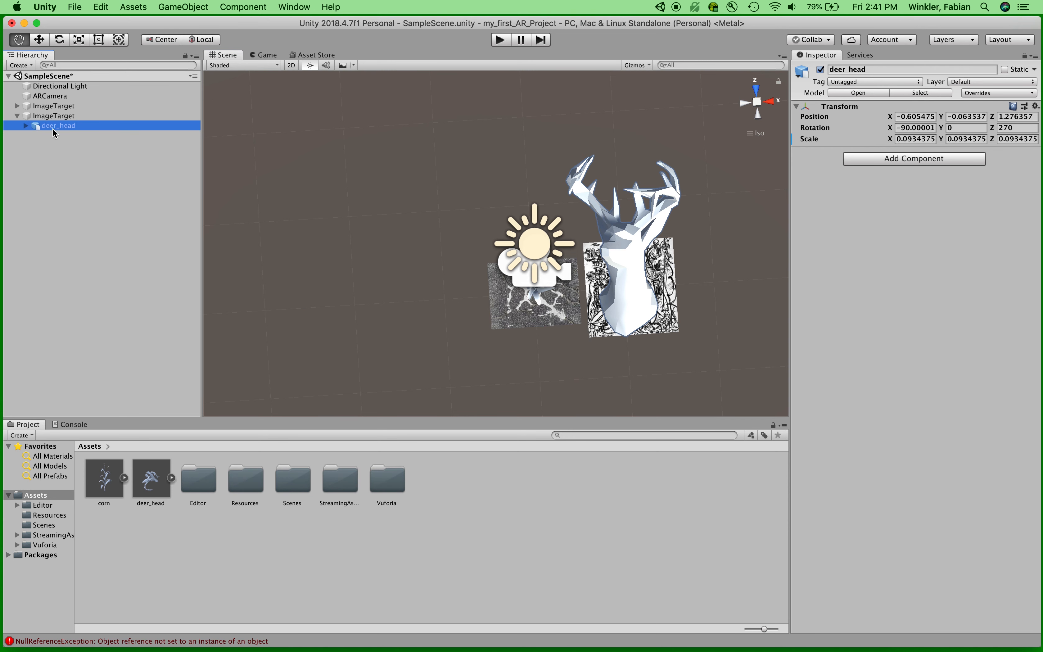
pyautogui.click(41, 107)
pyautogui.click(48, 108)
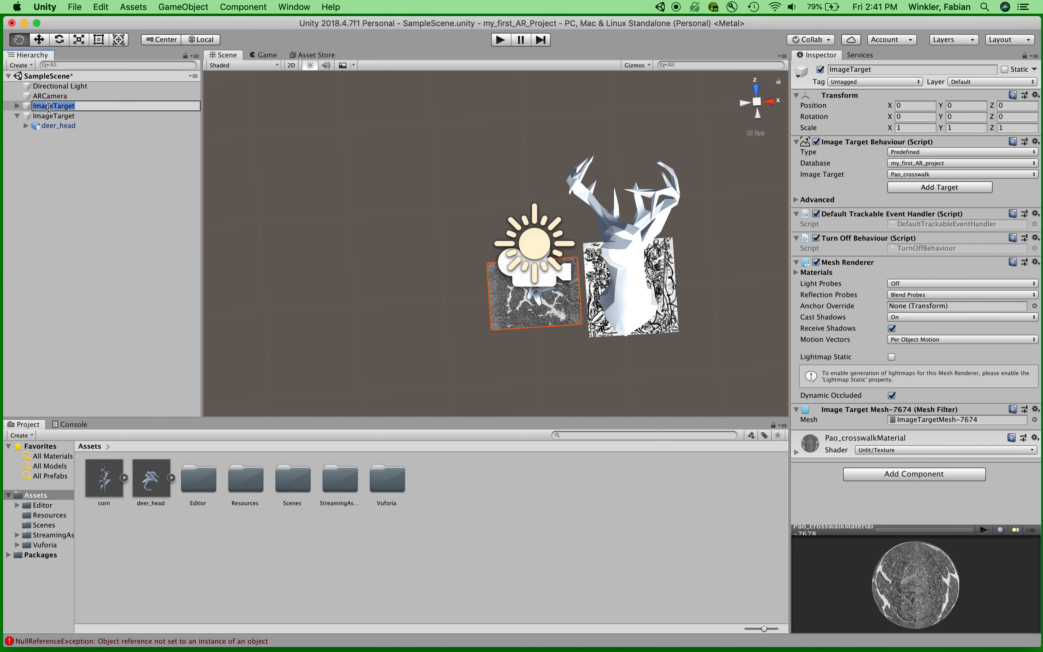
pyautogui.write('corn_target')
# Rename the Jackson Pollock image target as deer_target and collapse its children in the hierarchy.
pyautogui.click(46, 116)
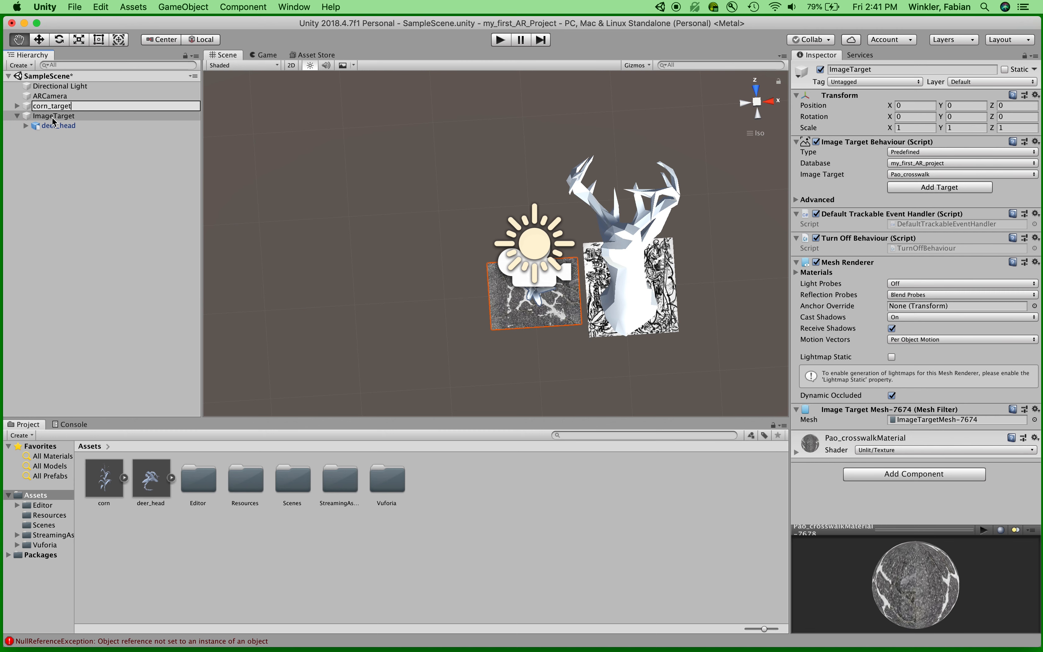
pyautogui.click(45, 117)
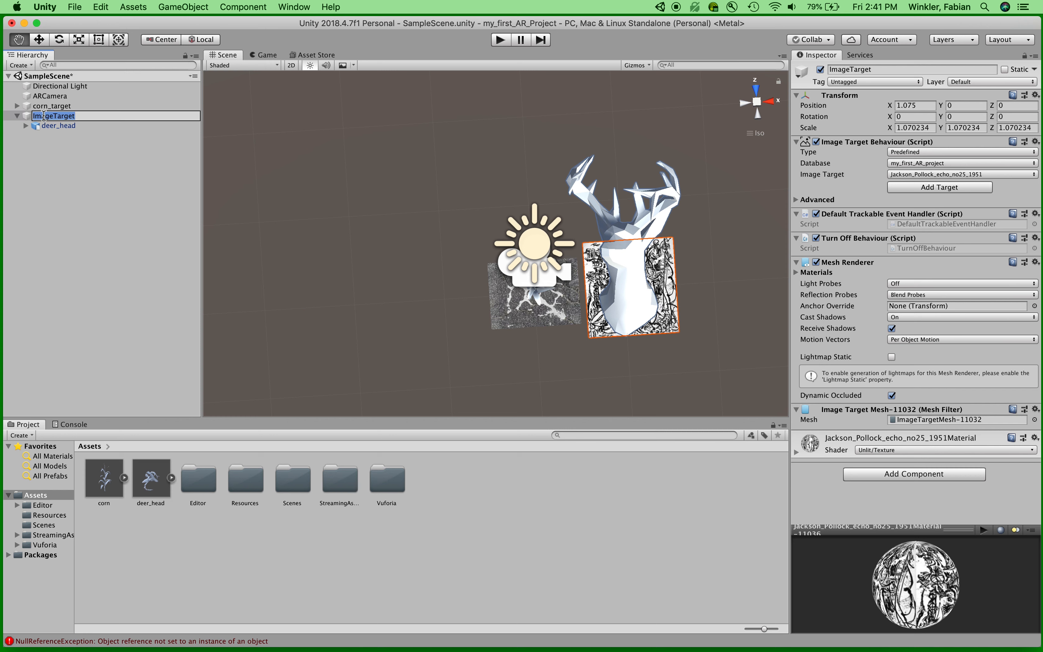
pyautogui.write('deer_t')
pyautogui.click(69, 142)
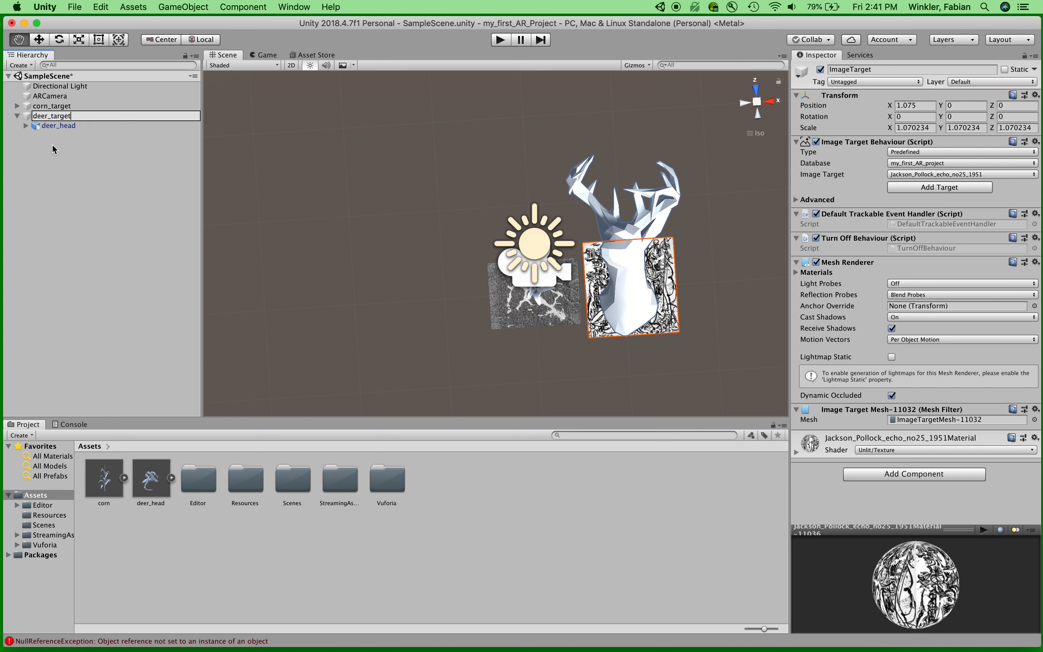
pyautogui.click(17, 115)
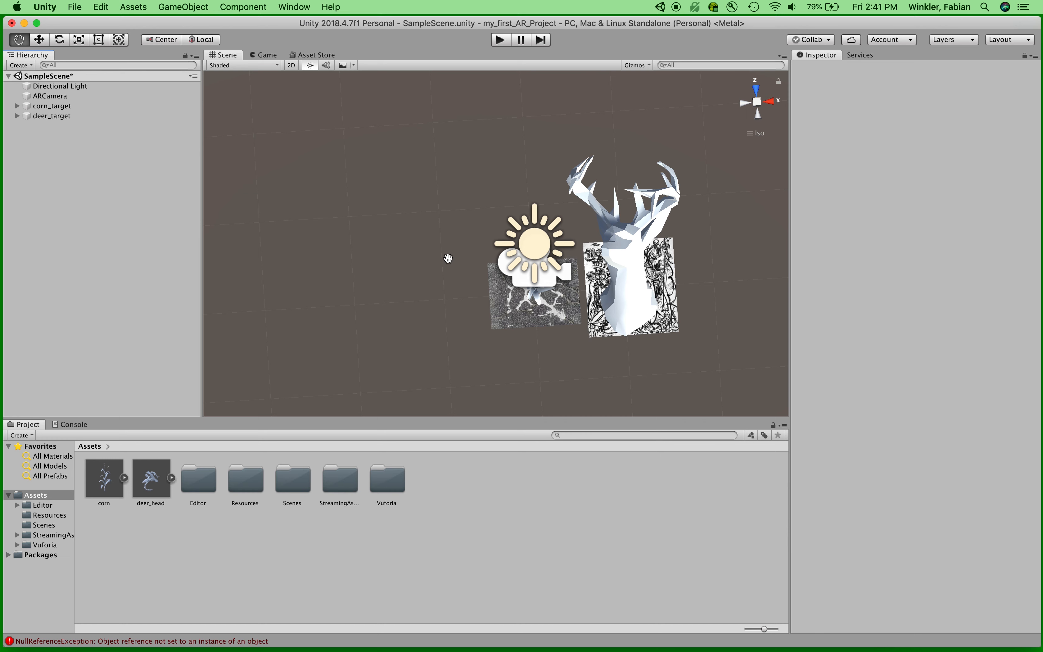
# Open the Vuforia Engine configuration from ARCamera and set both Max Simultaneous Tracked limits to 2.
pyautogui.keyDown('alt'); pyautogui.moveTo(564, 298); pyautogui.dragTo(523, 175); pyautogui.keyUp('alt')
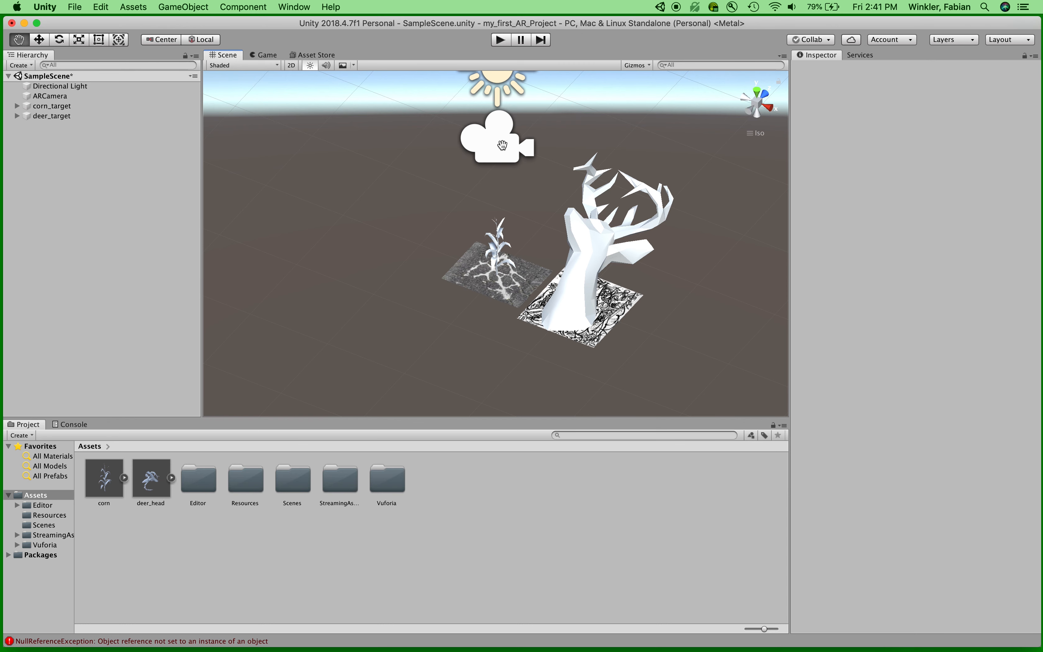
pyautogui.click(39, 39)
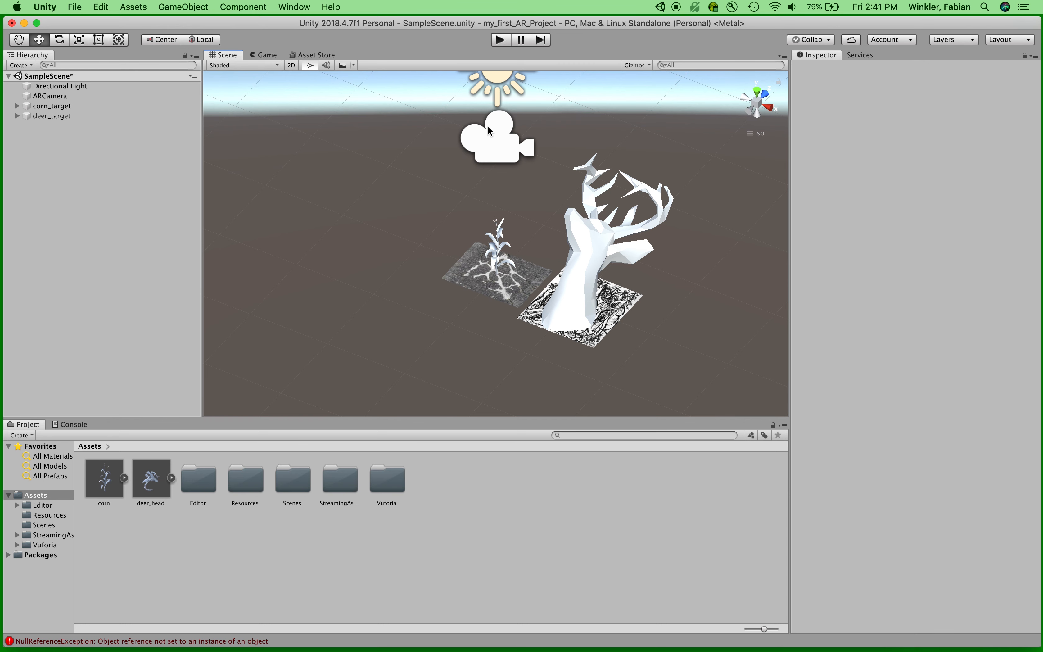
pyautogui.click(493, 136)
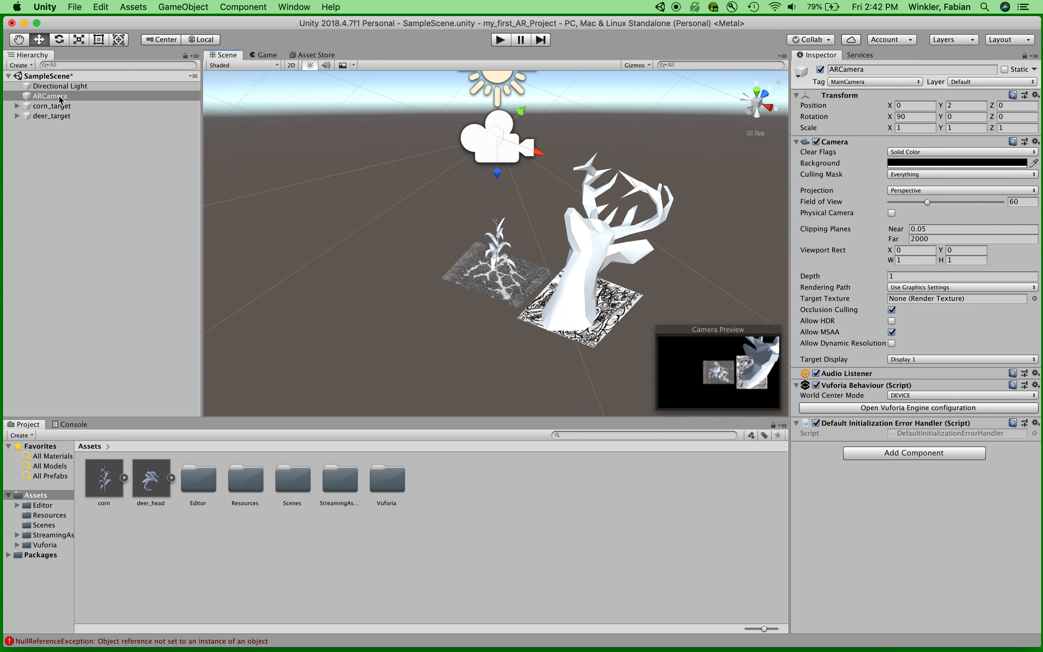
pyautogui.click(44, 96)
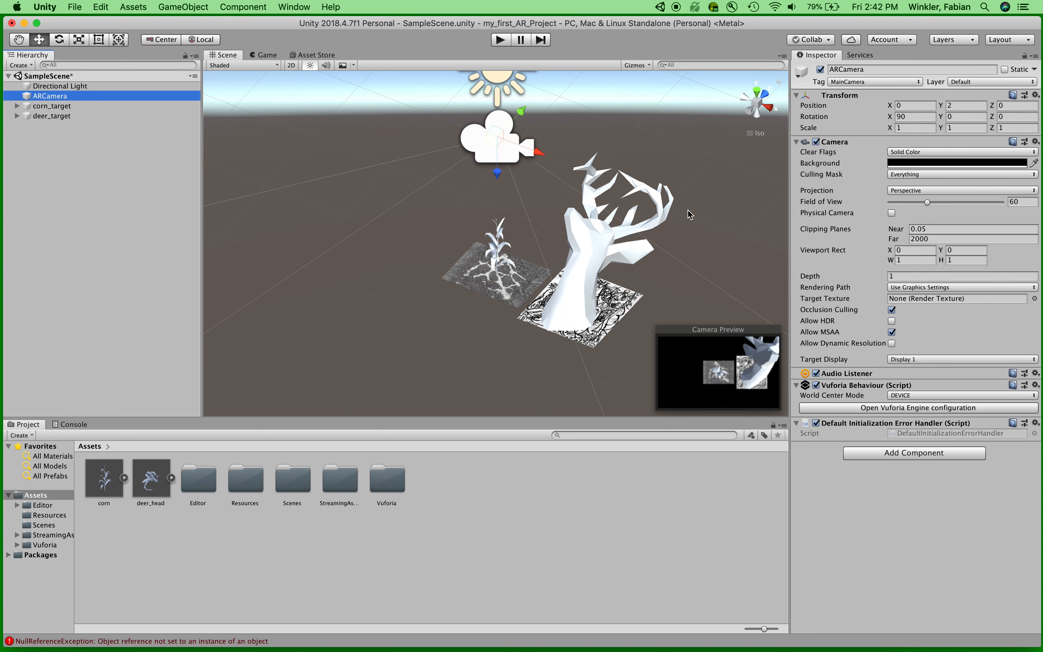
pyautogui.click(863, 406)
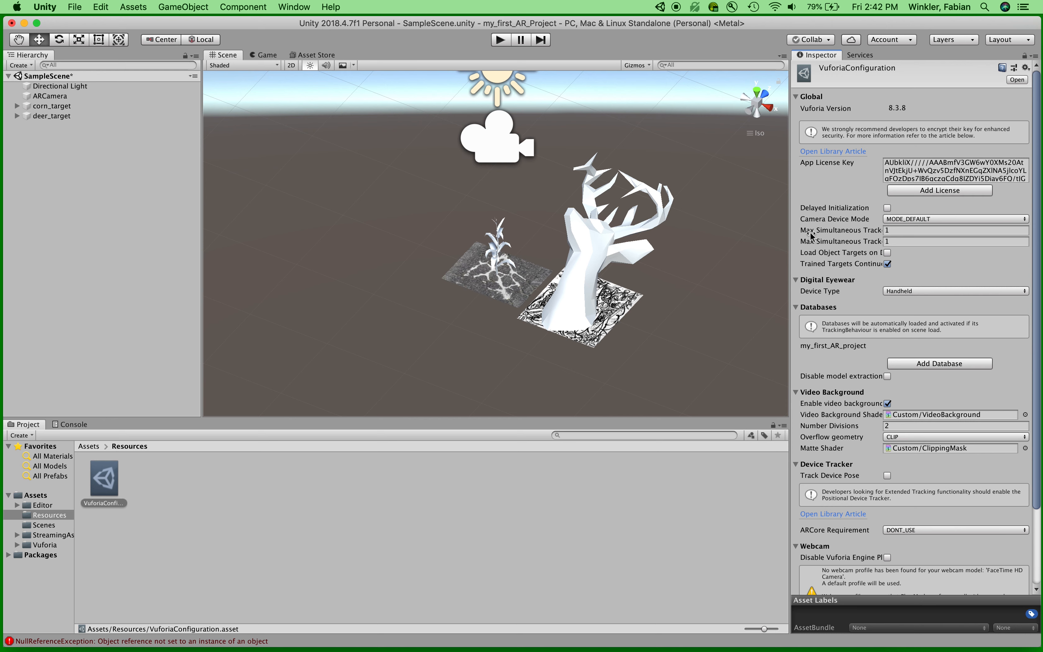
pyautogui.click(877, 232)
pyautogui.write('2')
pyautogui.click(881, 242)
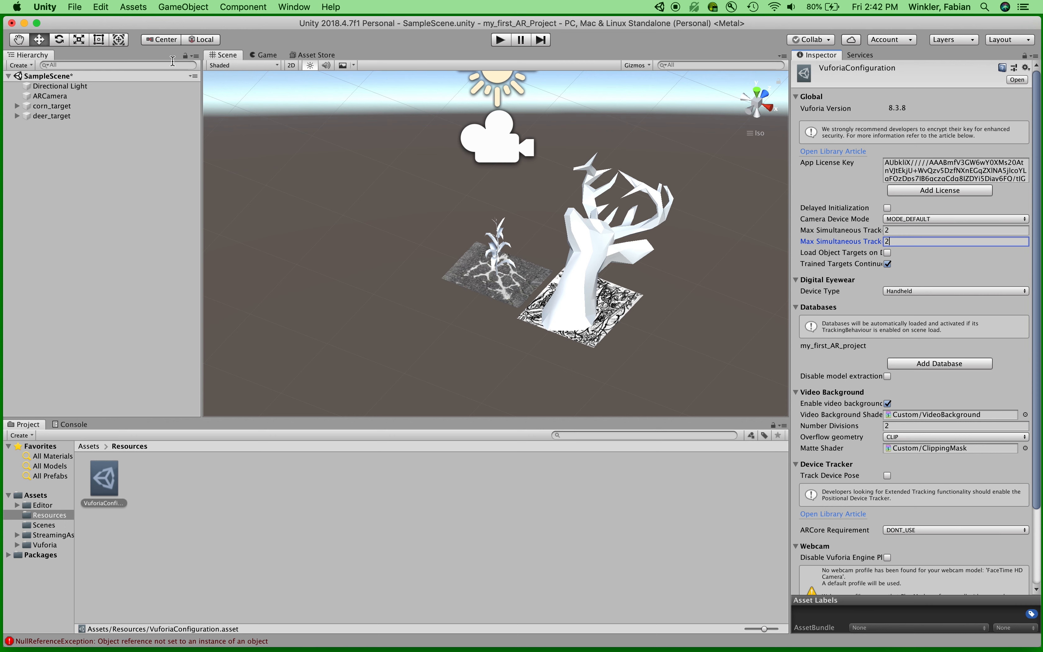
# Save the scene and run it in Play mode to test the AR targets.
pyautogui.click(79, 7)
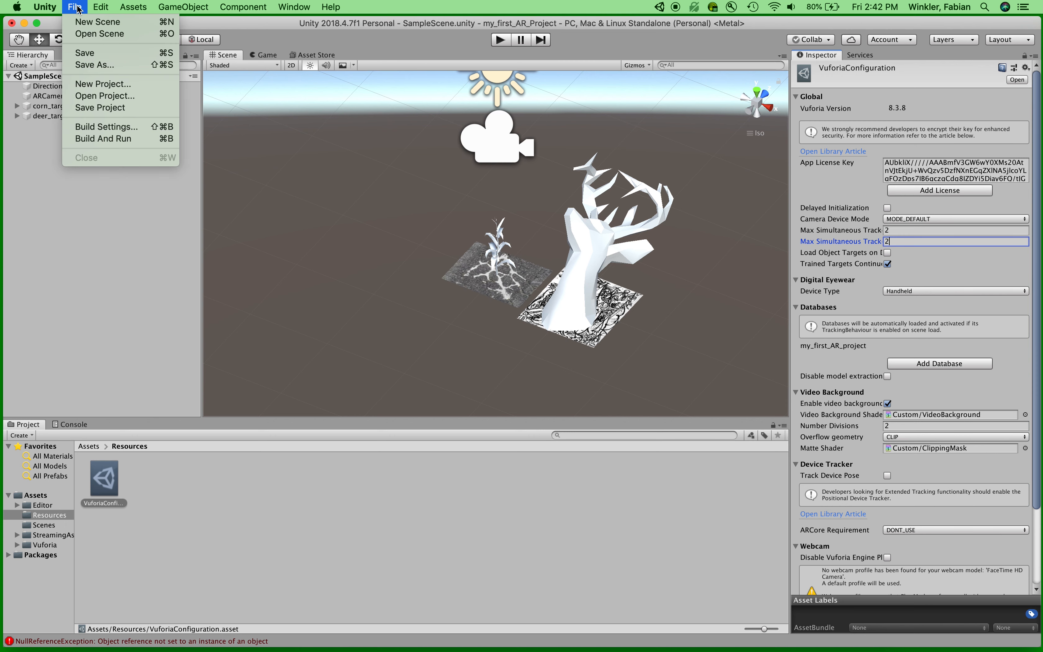
pyautogui.click(83, 53)
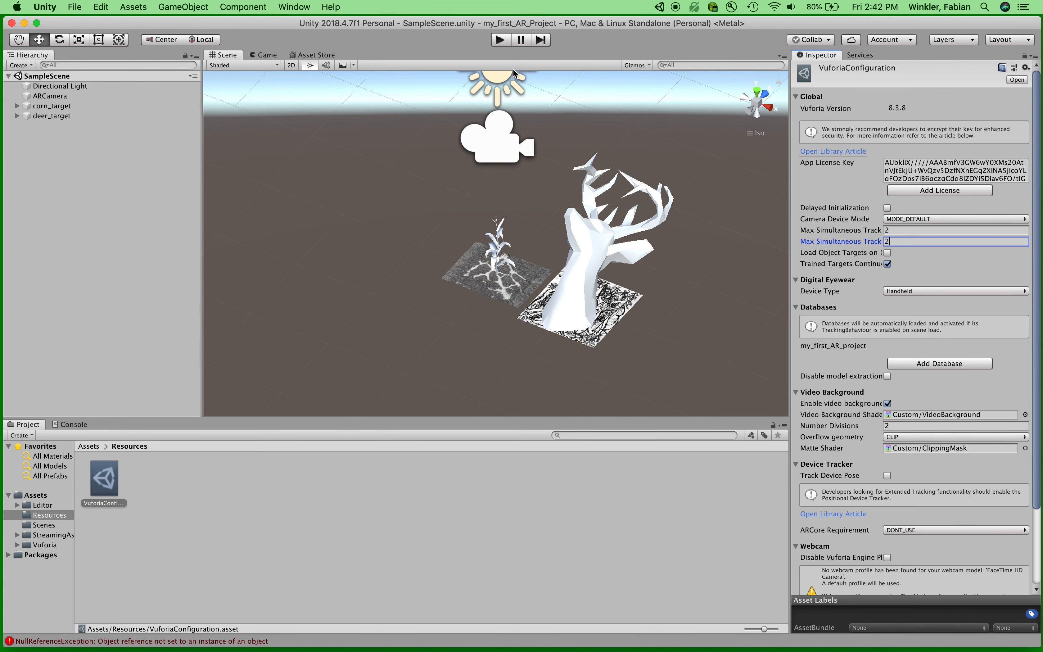
pyautogui.click(501, 40)
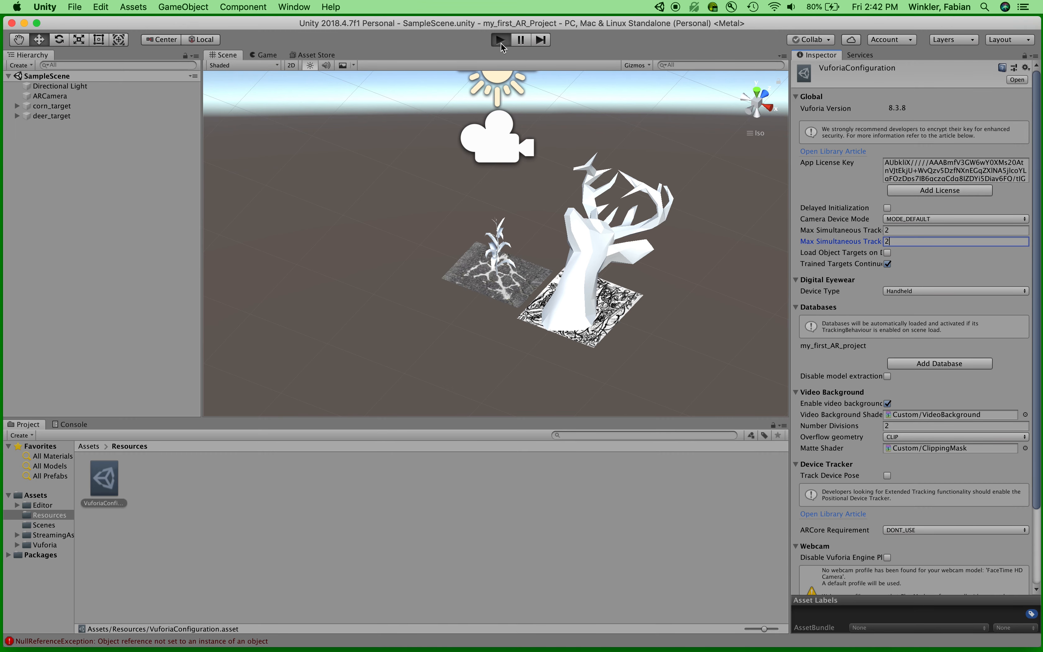
pyautogui.click(500, 41)
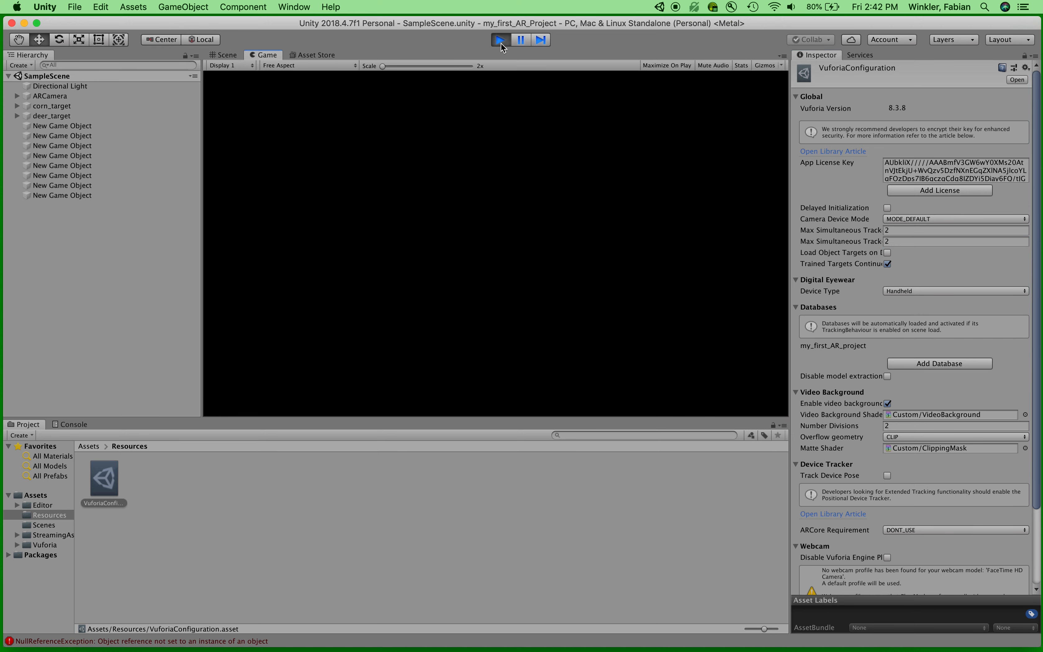